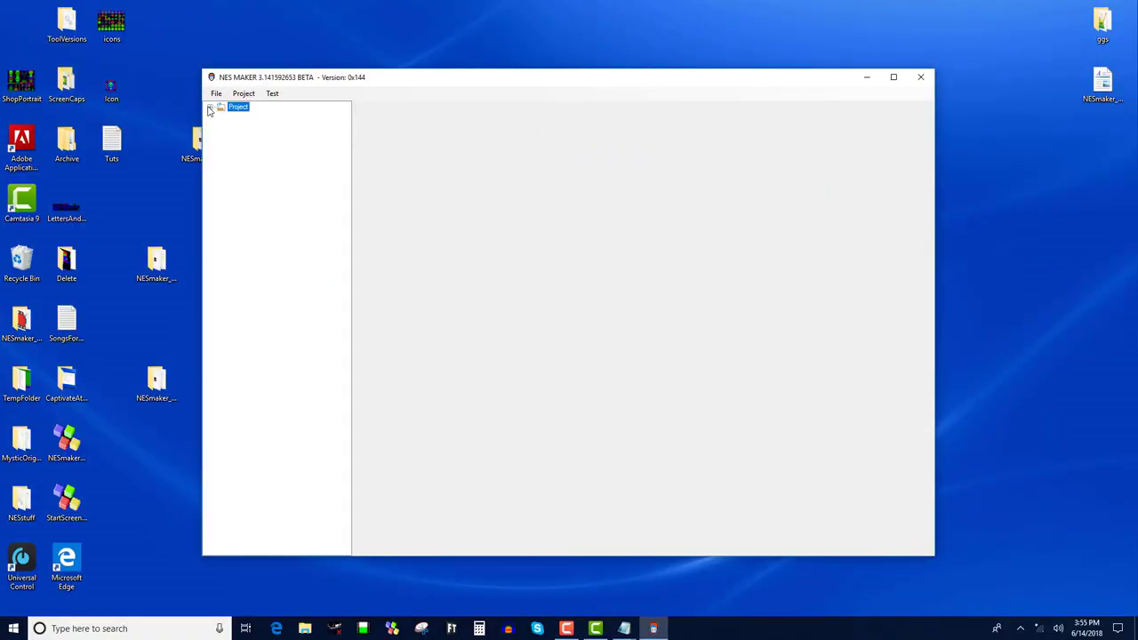
{"action": "left_click", "coordinate": [210, 108]}
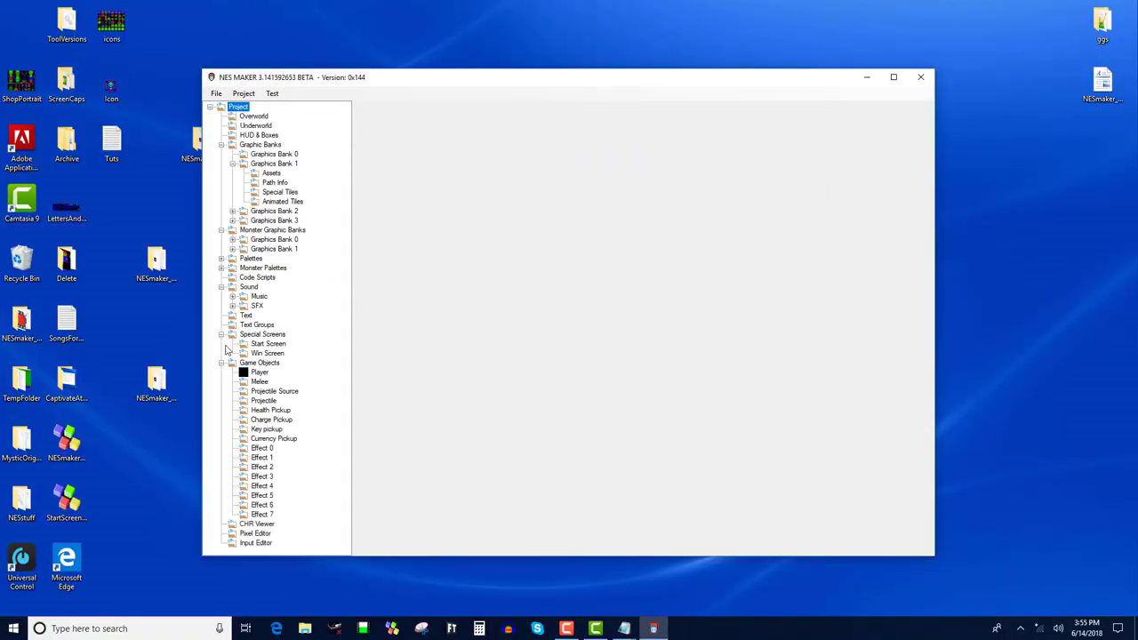
Expand the Project tree and open the Pixel Editor showing the GrasslandPalette swatches
{"action": "left_click", "coordinate": [222, 363]}
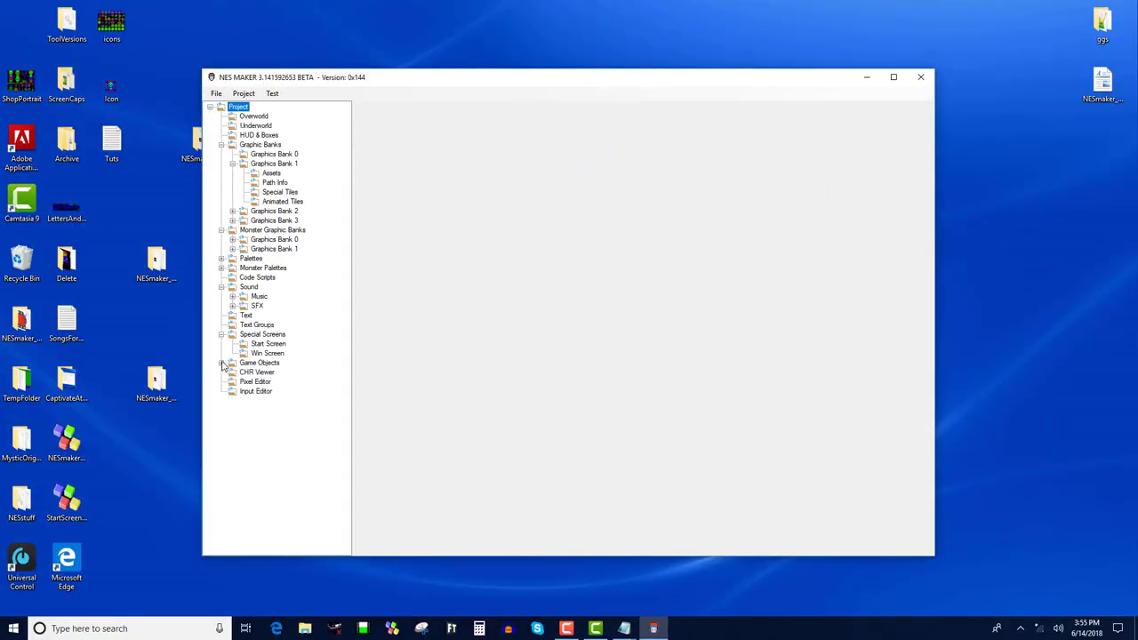
{"action": "left_click", "coordinate": [271, 383]}
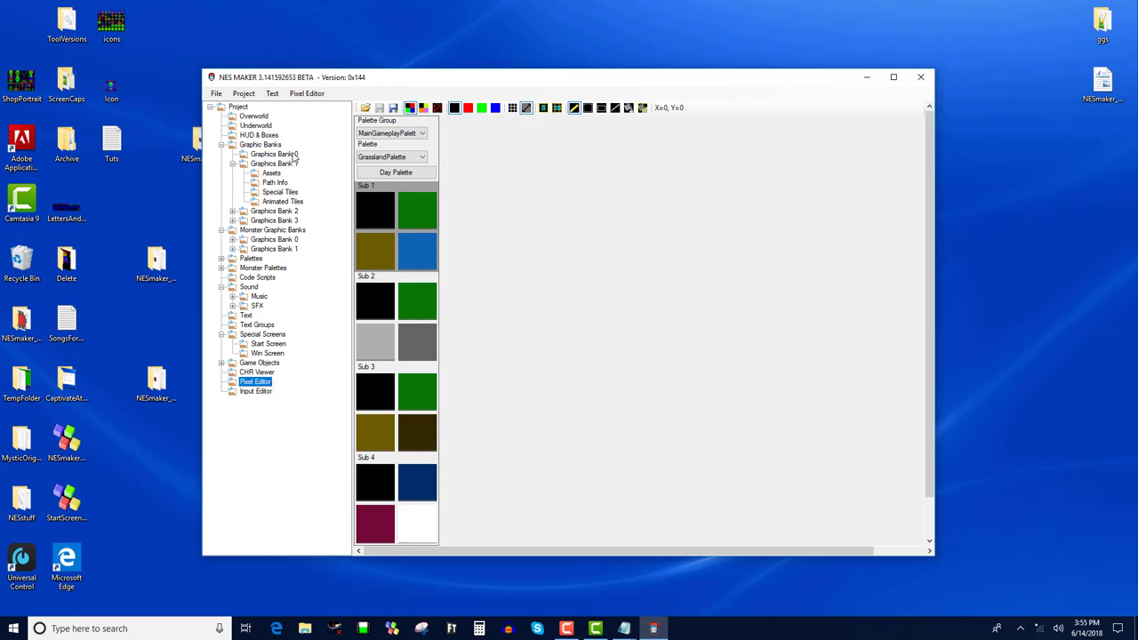
Glance at the New BMP size choices without picking one, then move NES Maker to the lower right
{"action": "left_click", "coordinate": [309, 95]}
{"action": "mouse_move", "coordinate": [316, 107]}
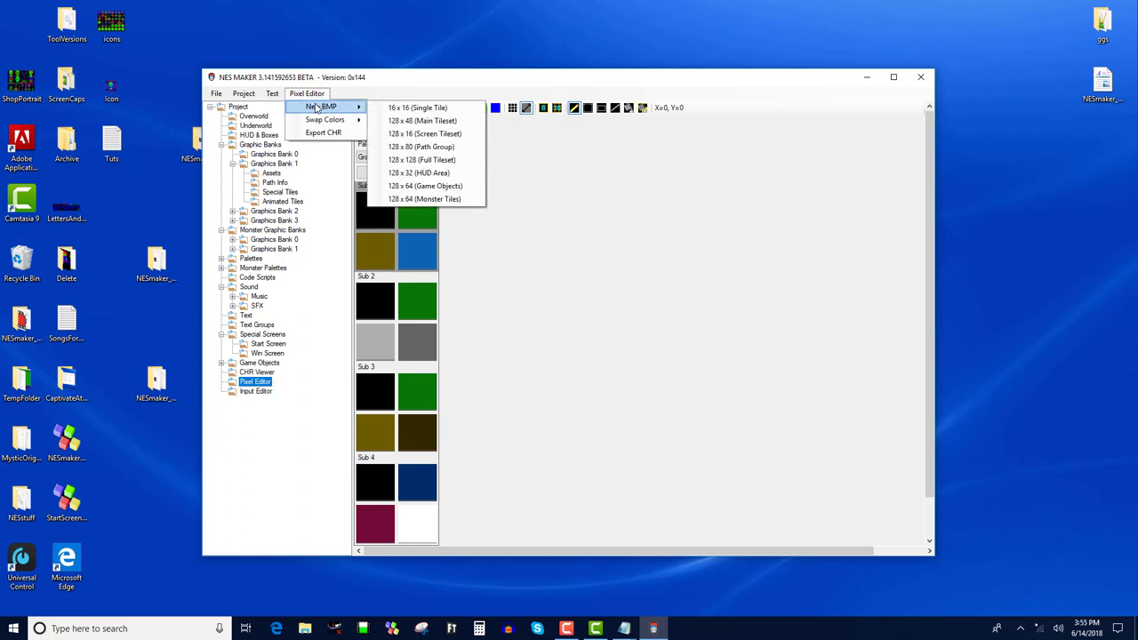
{"action": "left_click", "coordinate": [515, 81]}
{"action": "left_click_drag", "start_coordinate": [516, 79], "coordinate": [565, 119]}
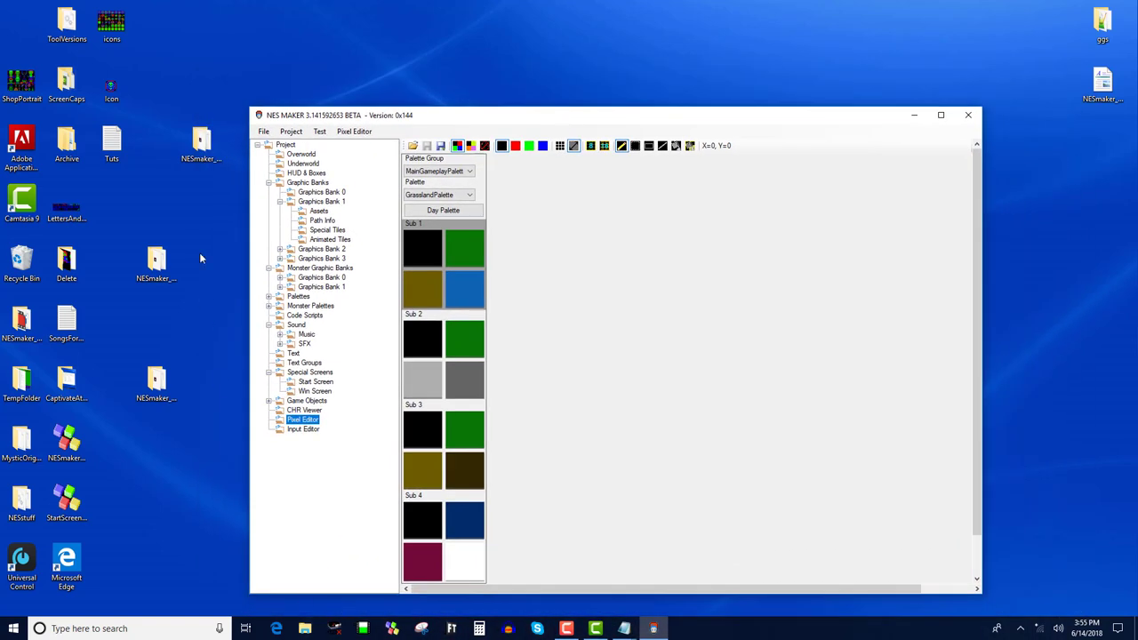
{"action": "left_click", "coordinate": [201, 144]}
{"action": "left_click_drag", "start_coordinate": [393, 121], "coordinate": [821, 149]}
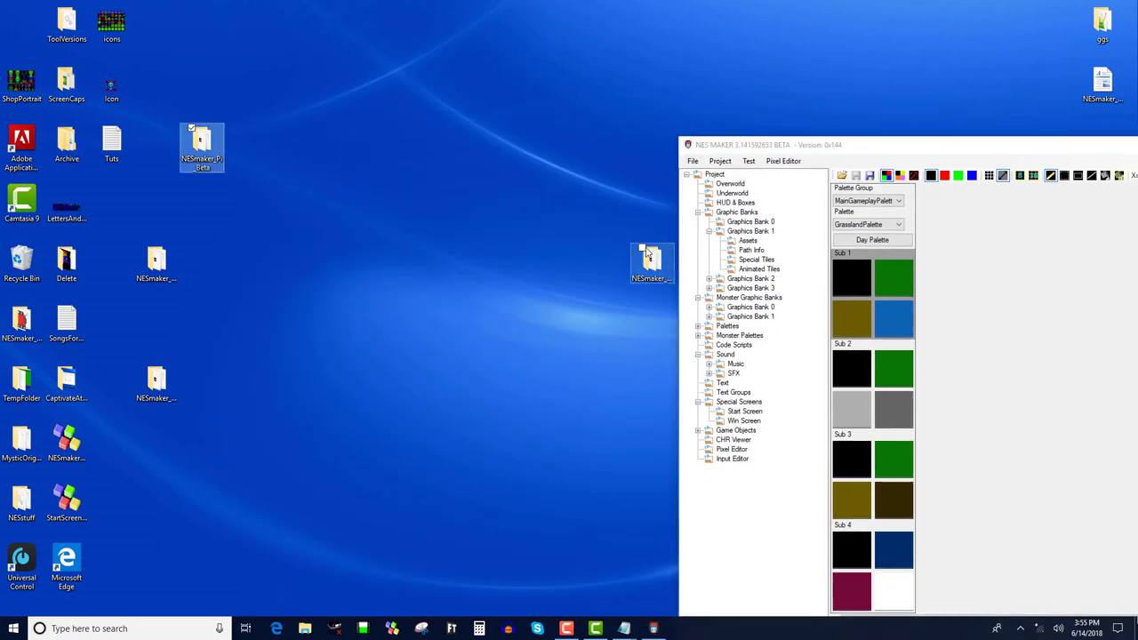
Open NESmaker_Pi_Beta_MyGame1 > GraphicAssets and place it beside the NES Maker window
{"action": "left_click", "coordinate": [651, 256]}
{"action": "double_click", "coordinate": [653, 256]}
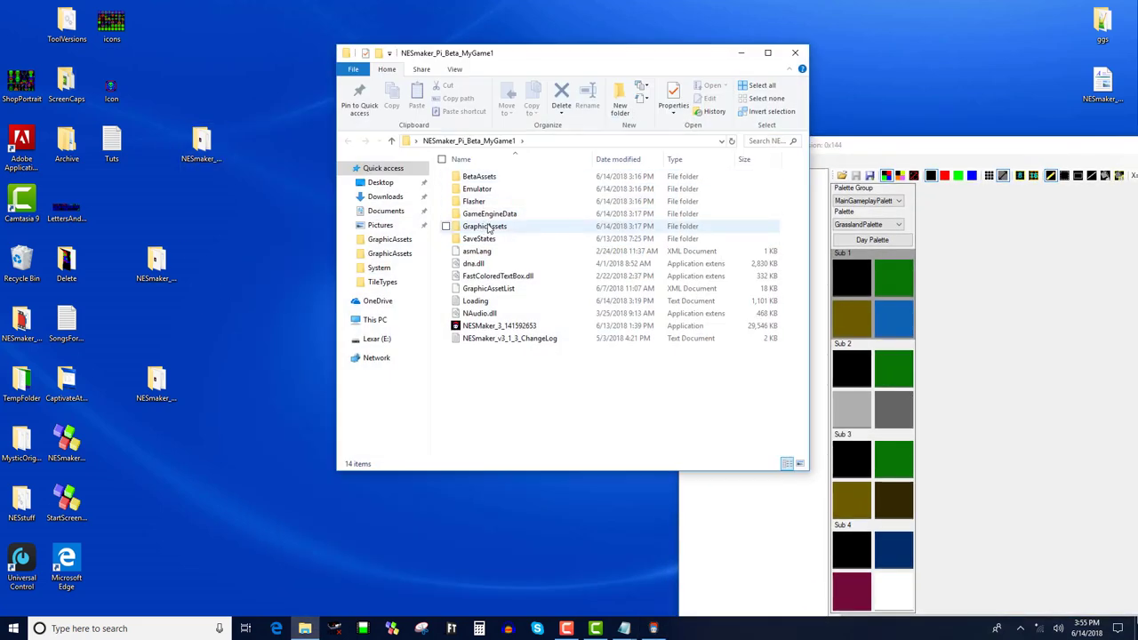
{"action": "double_click", "coordinate": [452, 224]}
{"action": "left_click_drag", "start_coordinate": [651, 54], "coordinate": [393, 49]}
{"action": "left_click_drag", "start_coordinate": [827, 151], "coordinate": [574, 165]}
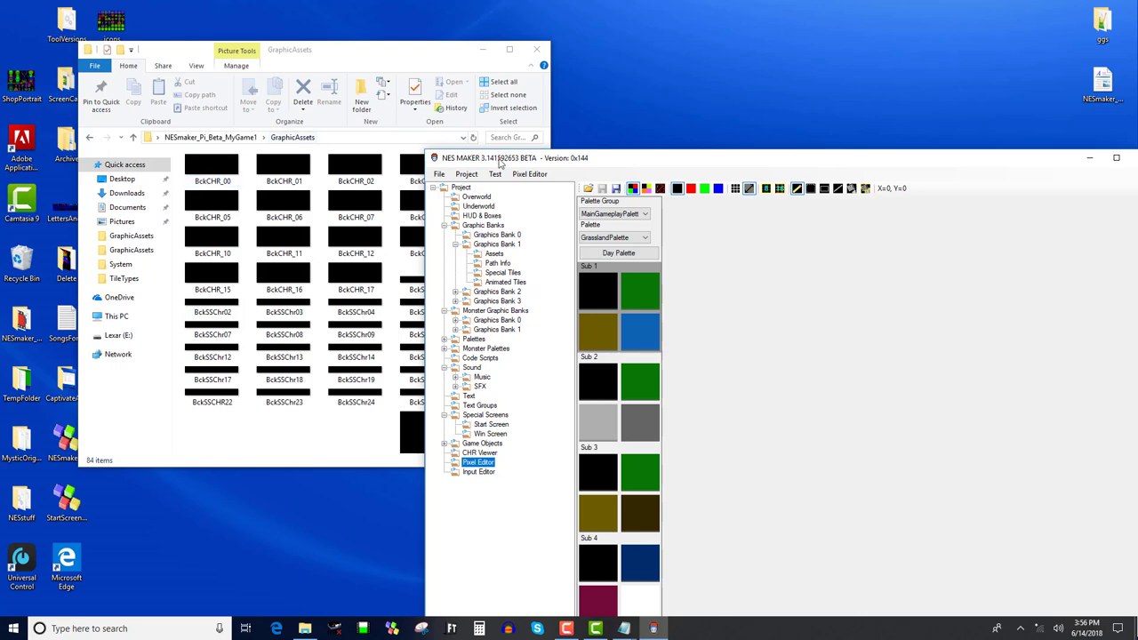
{"action": "left_click_drag", "start_coordinate": [500, 161], "coordinate": [388, 95]}
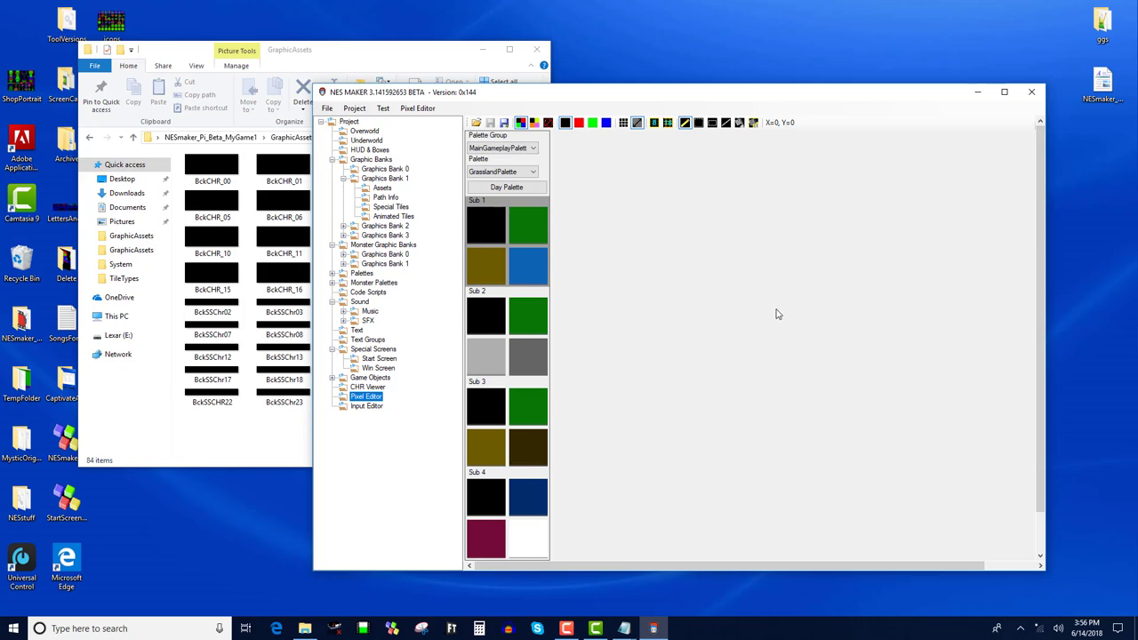
{"action": "left_click", "coordinate": [393, 628]}
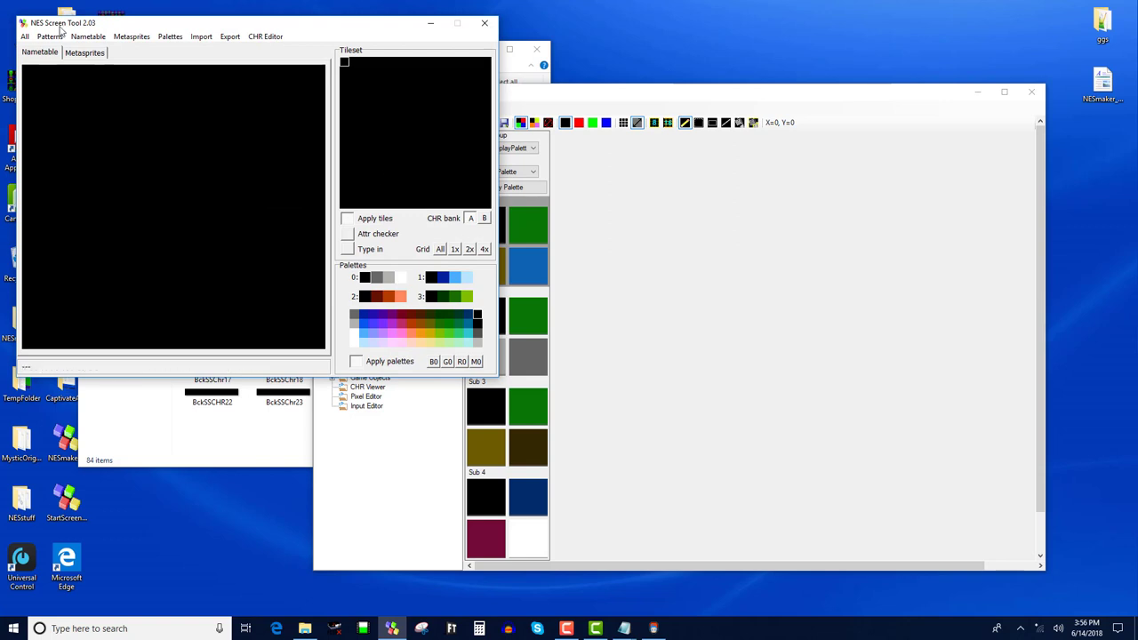
{"action": "left_click", "coordinate": [230, 37]}
{"action": "mouse_move", "coordinate": [194, 38]}
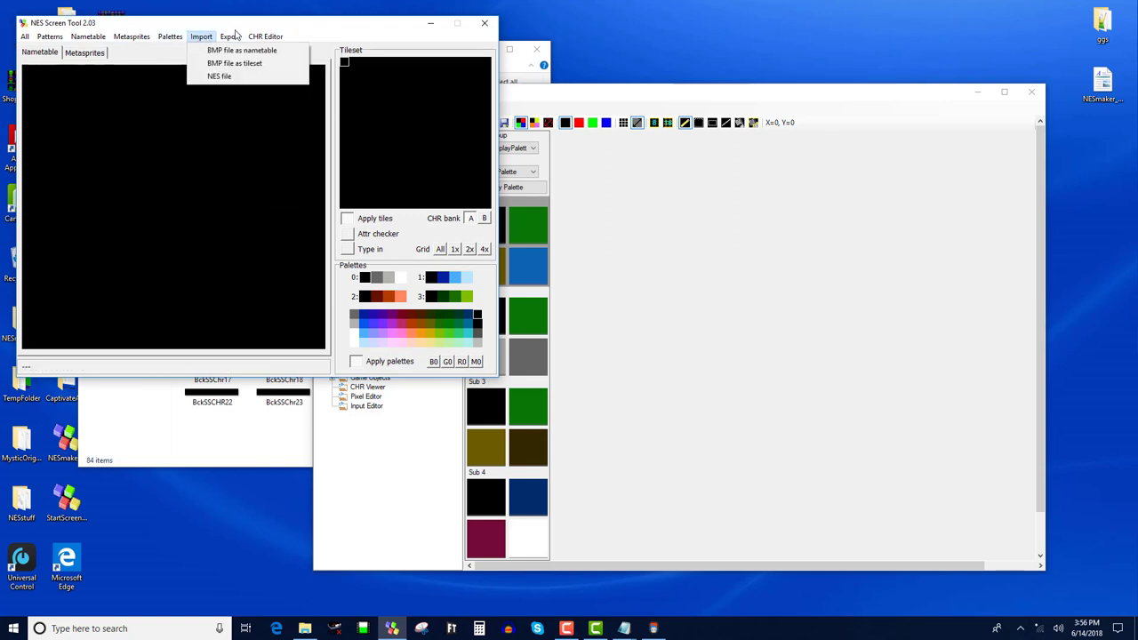
{"action": "mouse_move", "coordinate": [45, 40]}
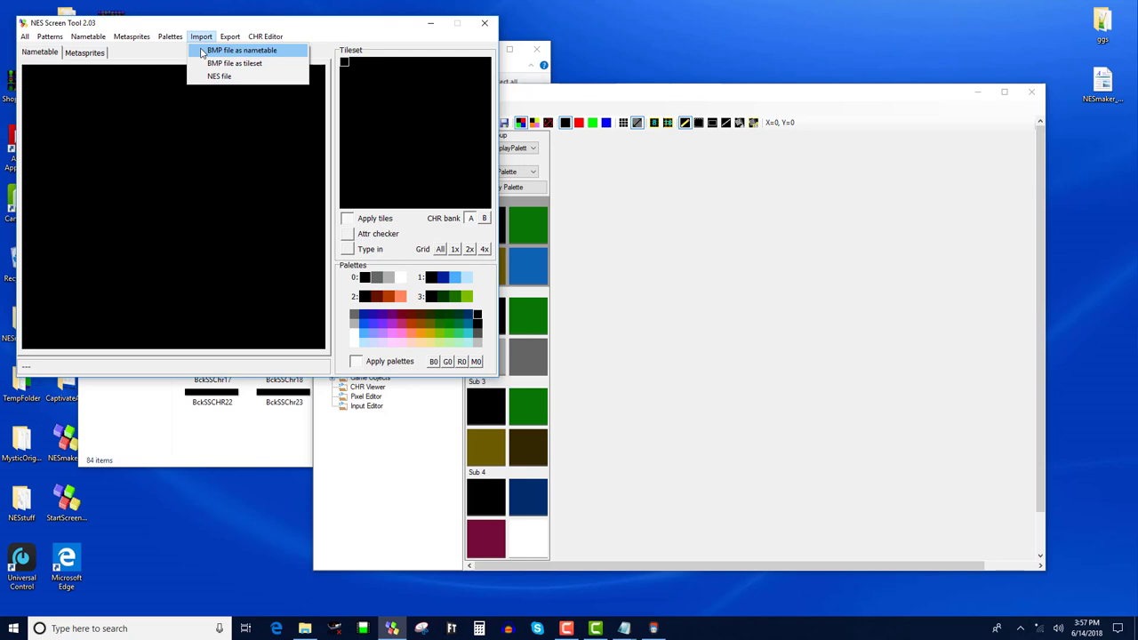
{"action": "left_click", "coordinate": [231, 51]}
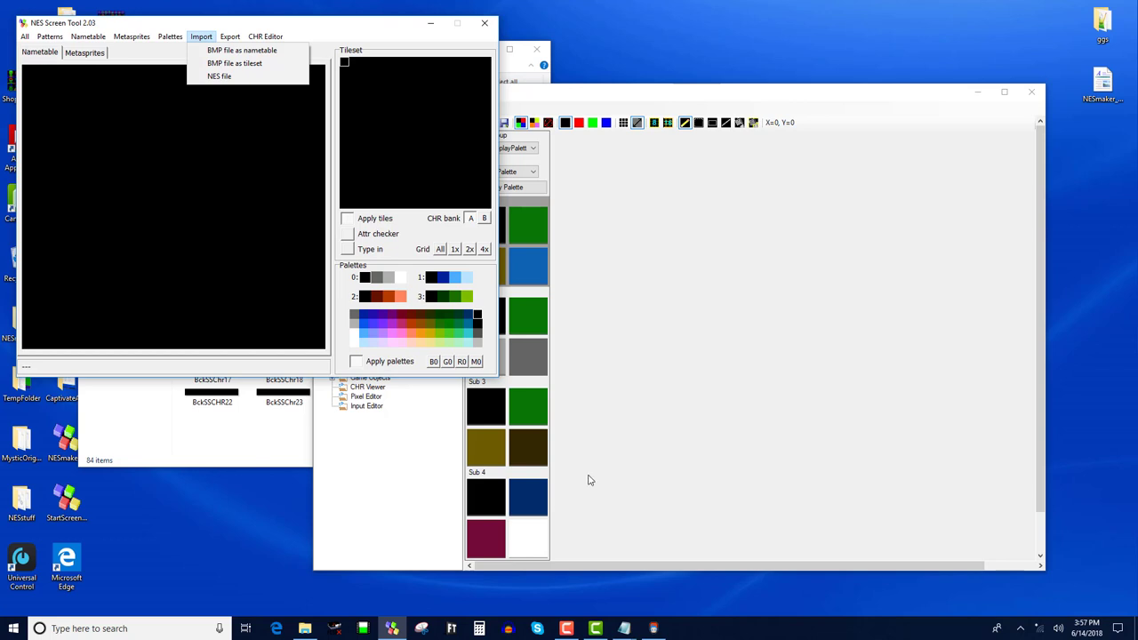
{"action": "left_click", "coordinate": [369, 28]}
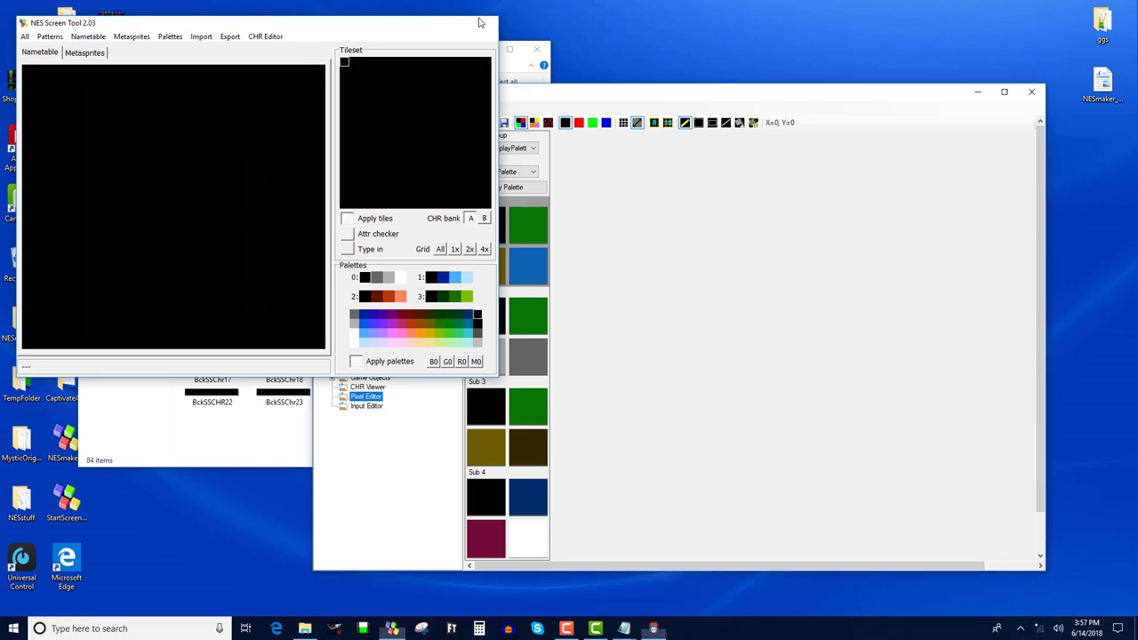
{"action": "left_click", "coordinate": [485, 23]}
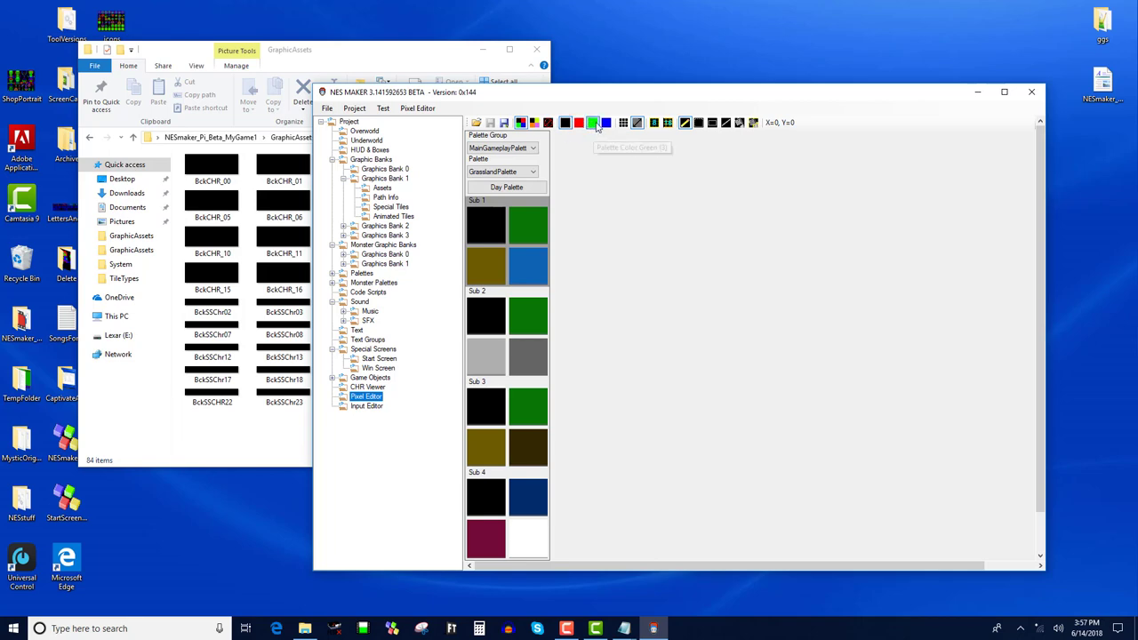
Move GraphicAssets right, open the NESmaker_Pi_Beta_Platformer folder, and select NESMaker_3_141592653
{"action": "left_click", "coordinate": [426, 65]}
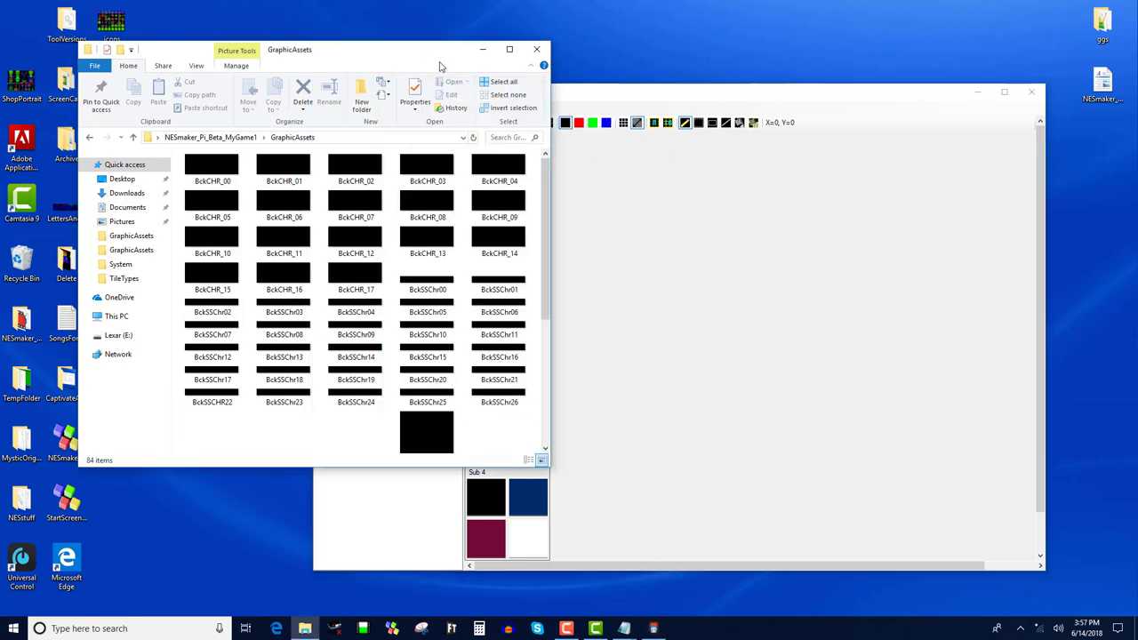
{"action": "left_click_drag", "start_coordinate": [419, 54], "coordinate": [746, 72]}
{"action": "left_click", "coordinate": [160, 387]}
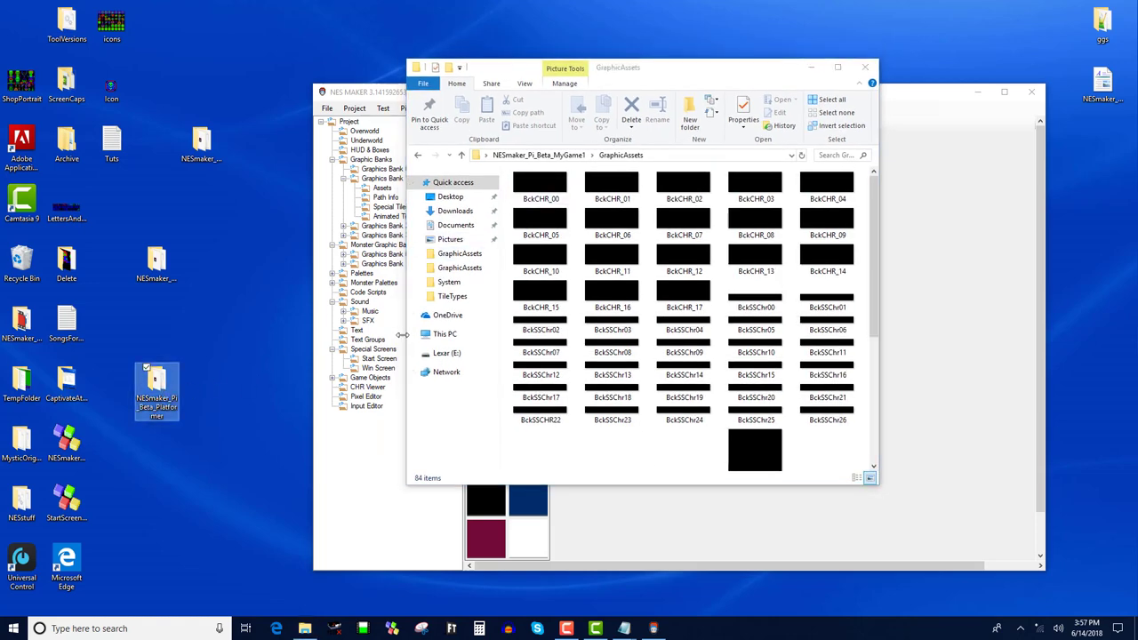
{"action": "double_click", "coordinate": [166, 395]}
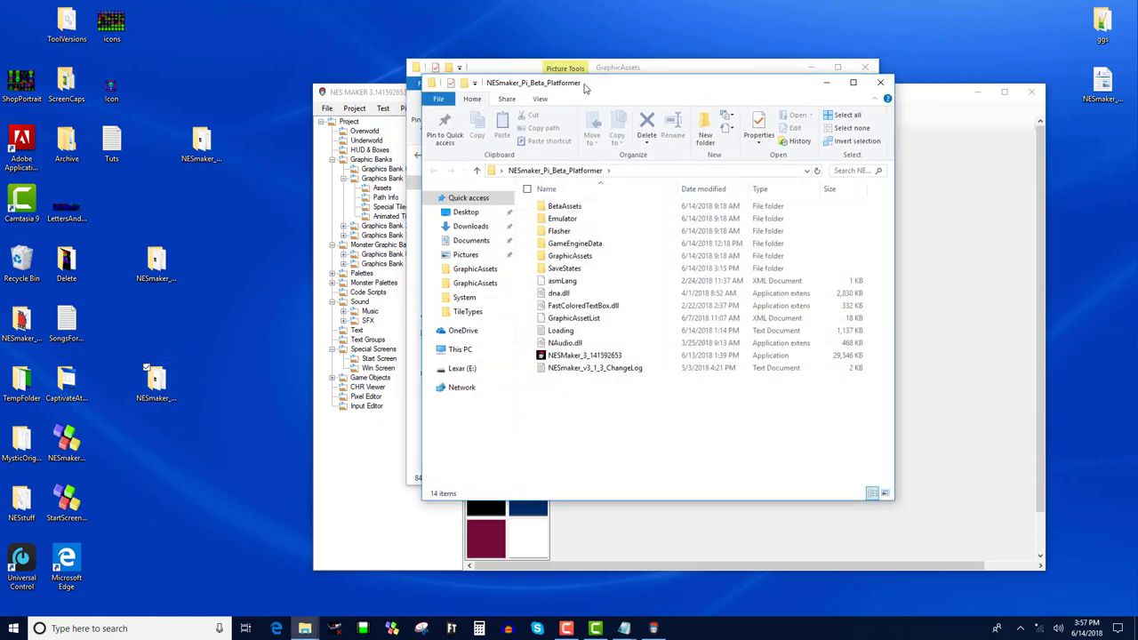
{"action": "left_click_drag", "start_coordinate": [548, 87], "coordinate": [358, 81]}
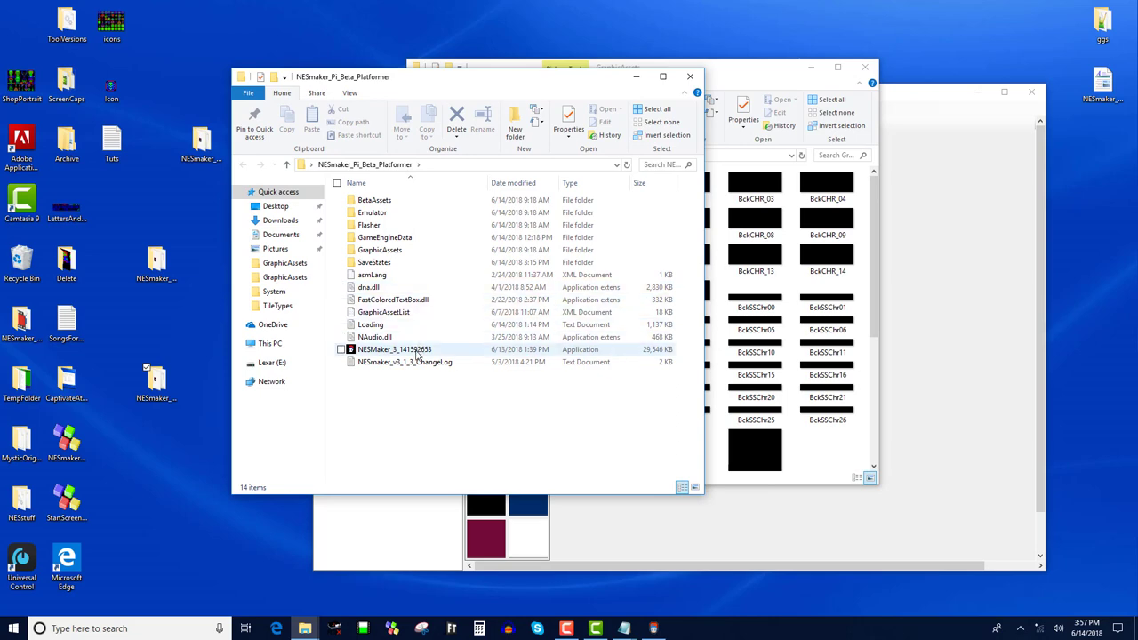
{"action": "left_click", "coordinate": [416, 353]}
Launch NES Maker and load 1_Platformer.MST from the Platformer project's SaveStates folder
{"action": "double_click", "coordinate": [418, 353]}
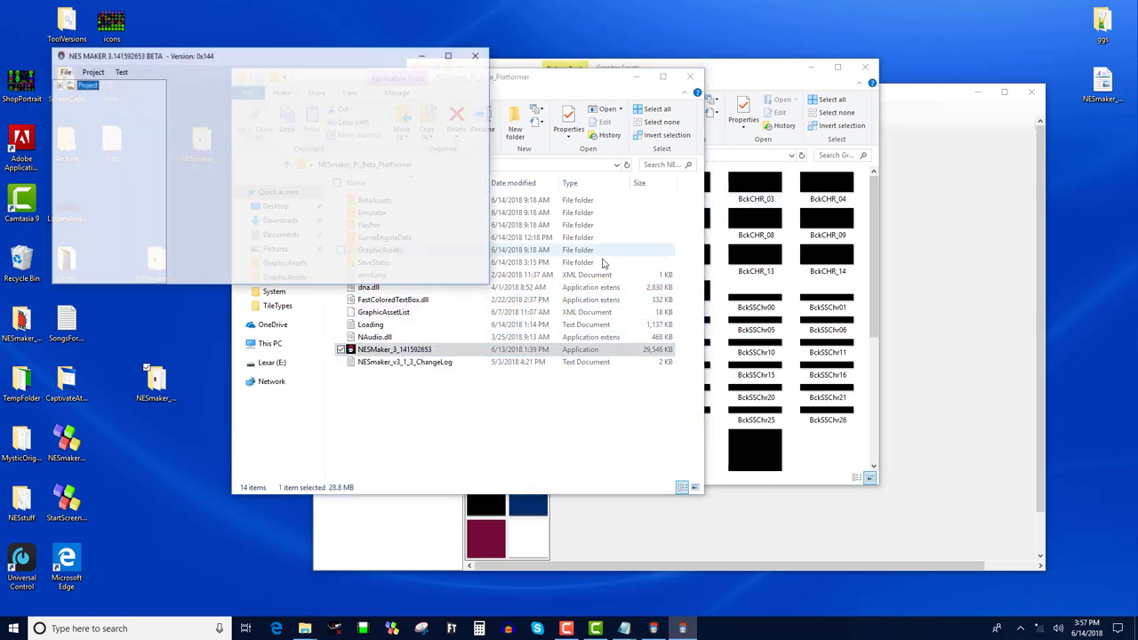
{"action": "left_click", "coordinate": [64, 71]}
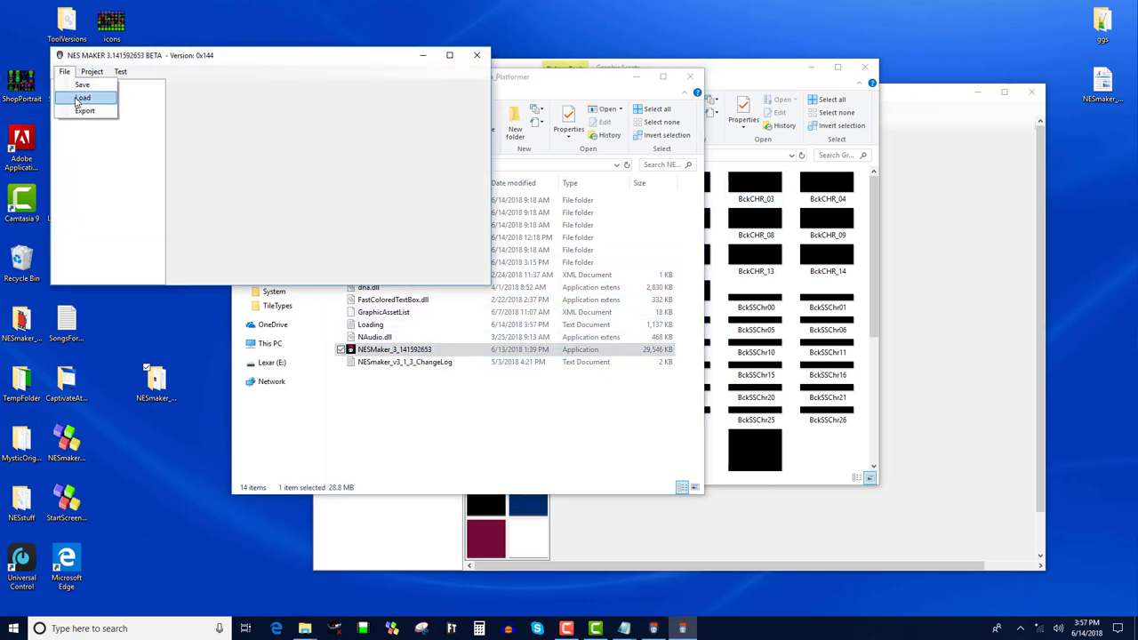
{"action": "left_click", "coordinate": [82, 97]}
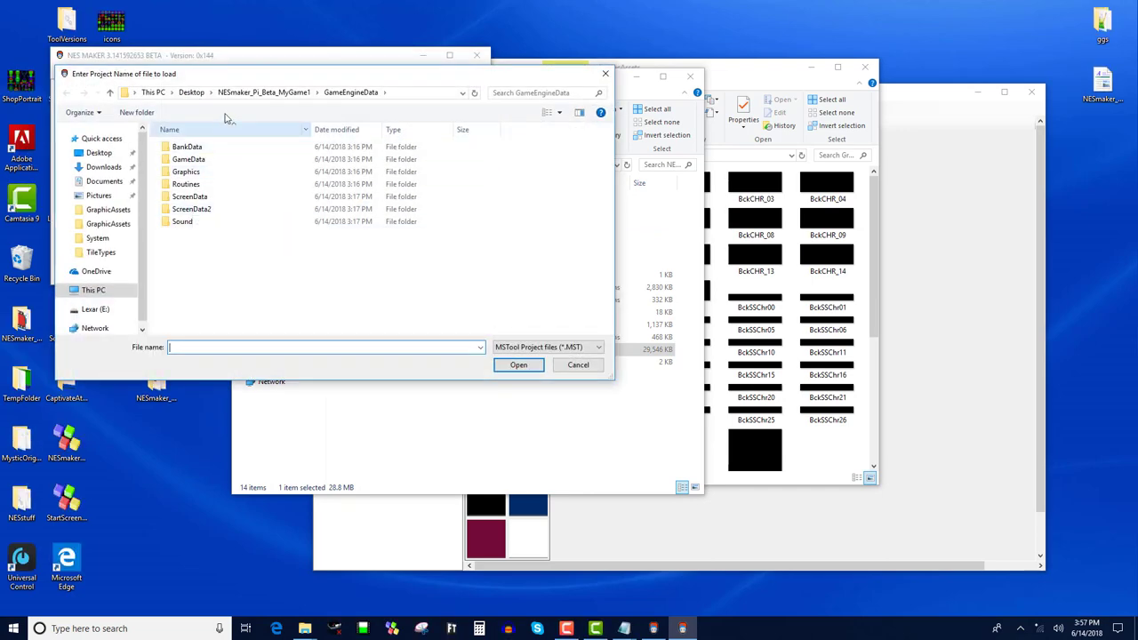
{"action": "left_click", "coordinate": [190, 92]}
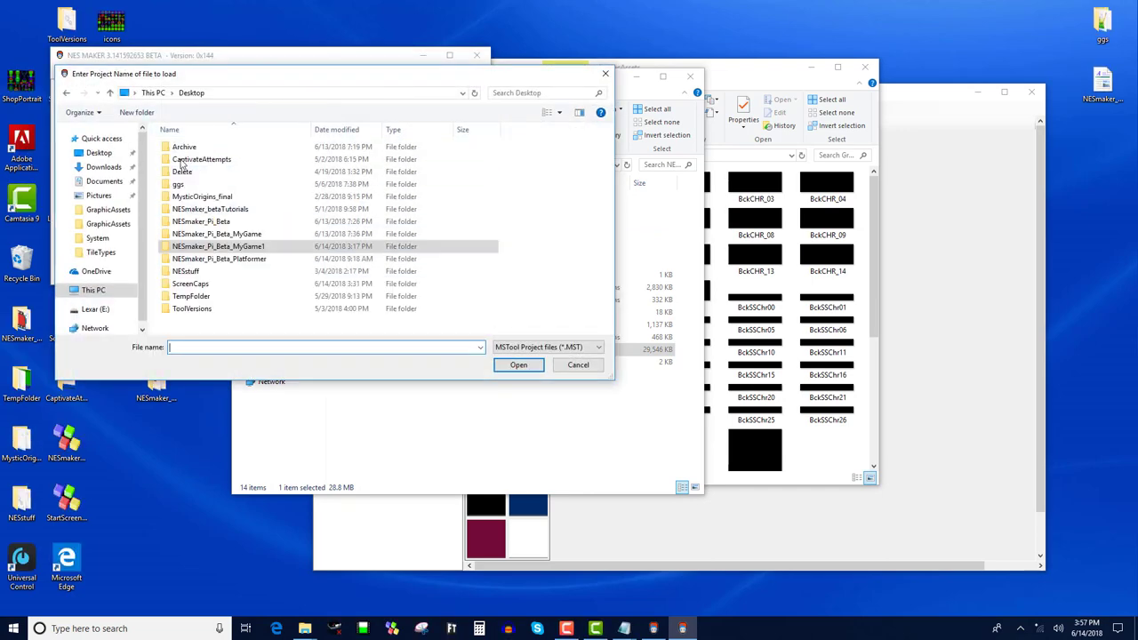
{"action": "double_click", "coordinate": [212, 258]}
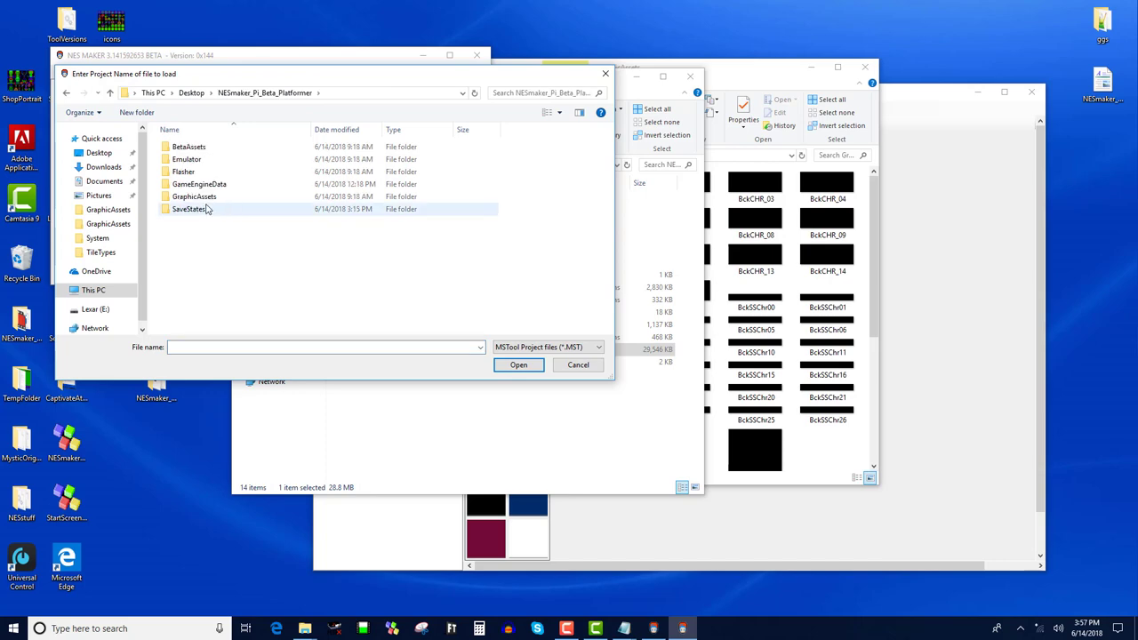
{"action": "double_click", "coordinate": [215, 210]}
{"action": "double_click", "coordinate": [203, 159]}
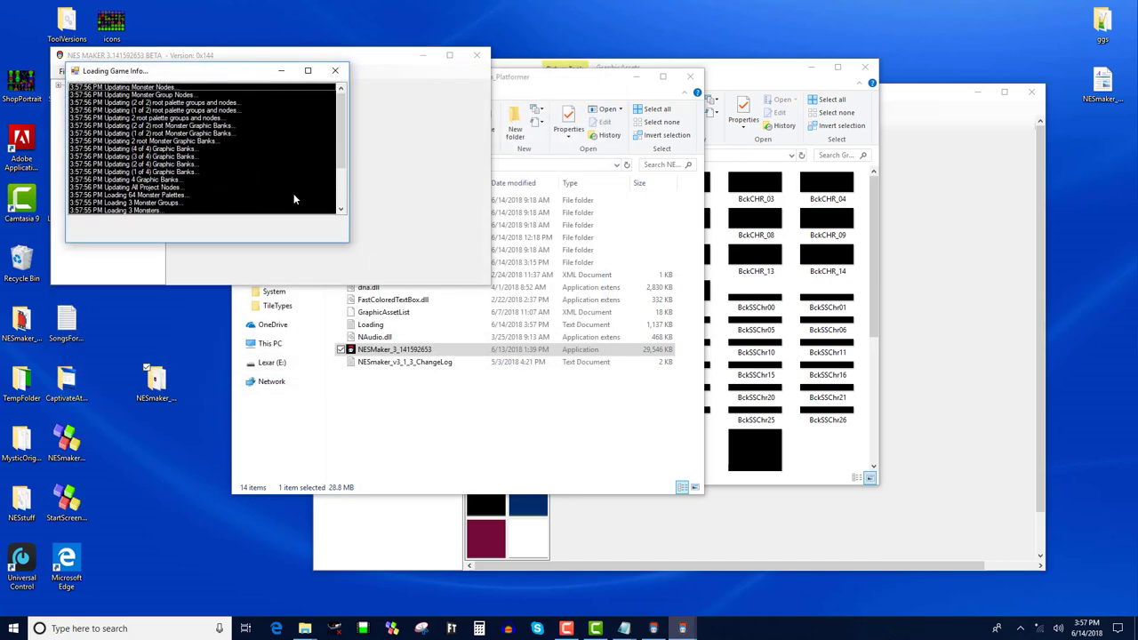
Expand Graphic Banks > Graphics Bank 1 > Assets and open the overworld_sky asset
{"action": "left_click", "coordinate": [58, 85]}
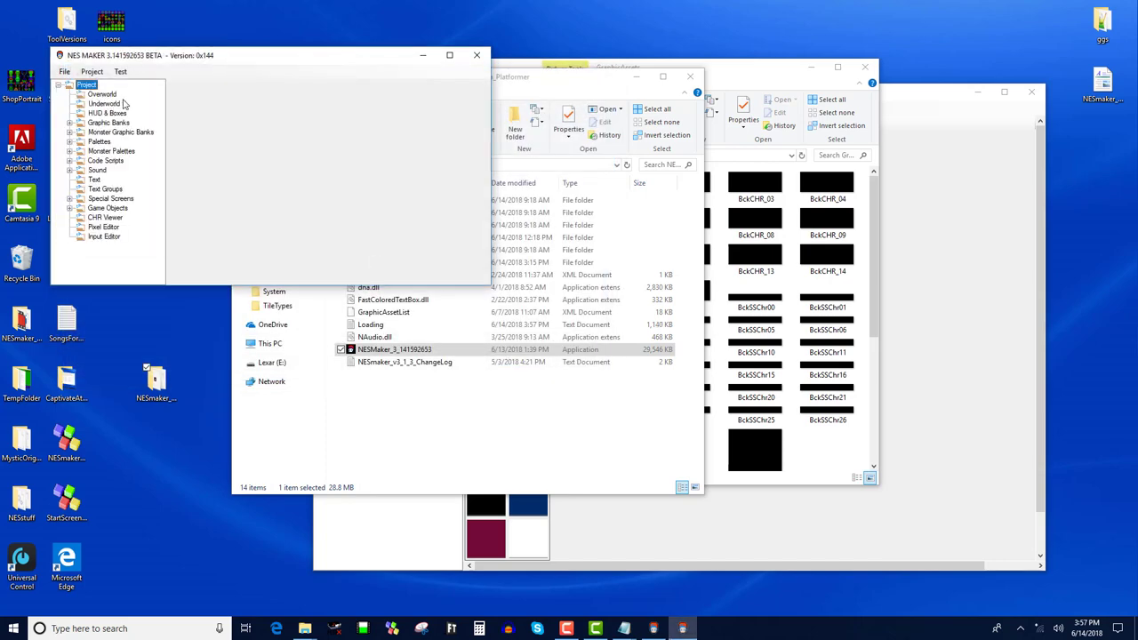
{"action": "left_click", "coordinate": [69, 208]}
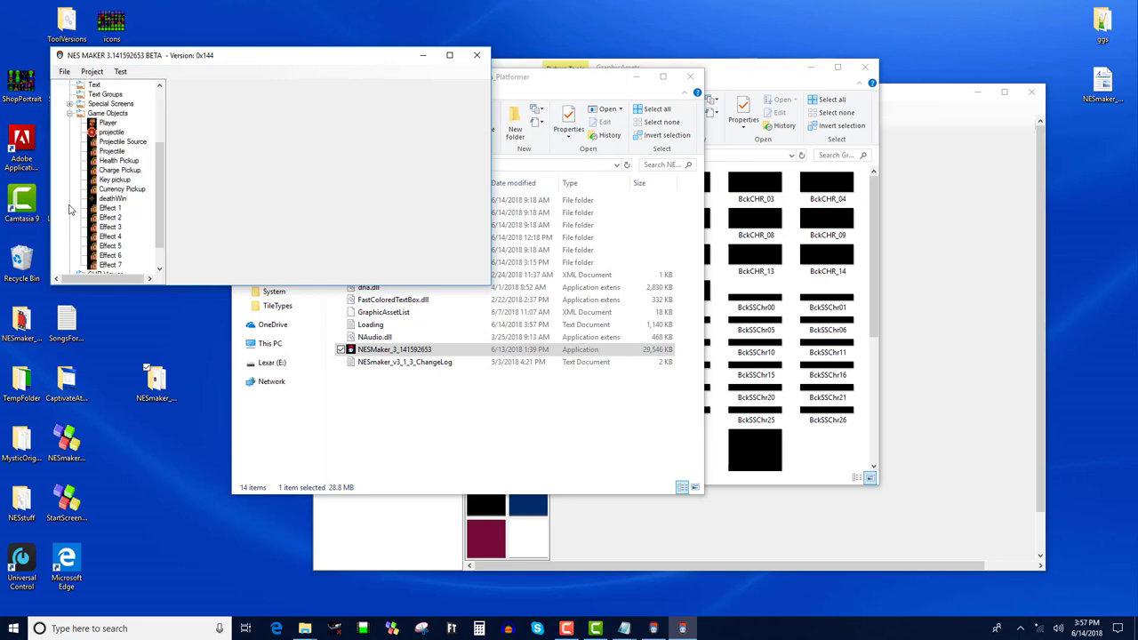
{"action": "left_click_drag", "start_coordinate": [162, 140], "coordinate": [161, 89]}
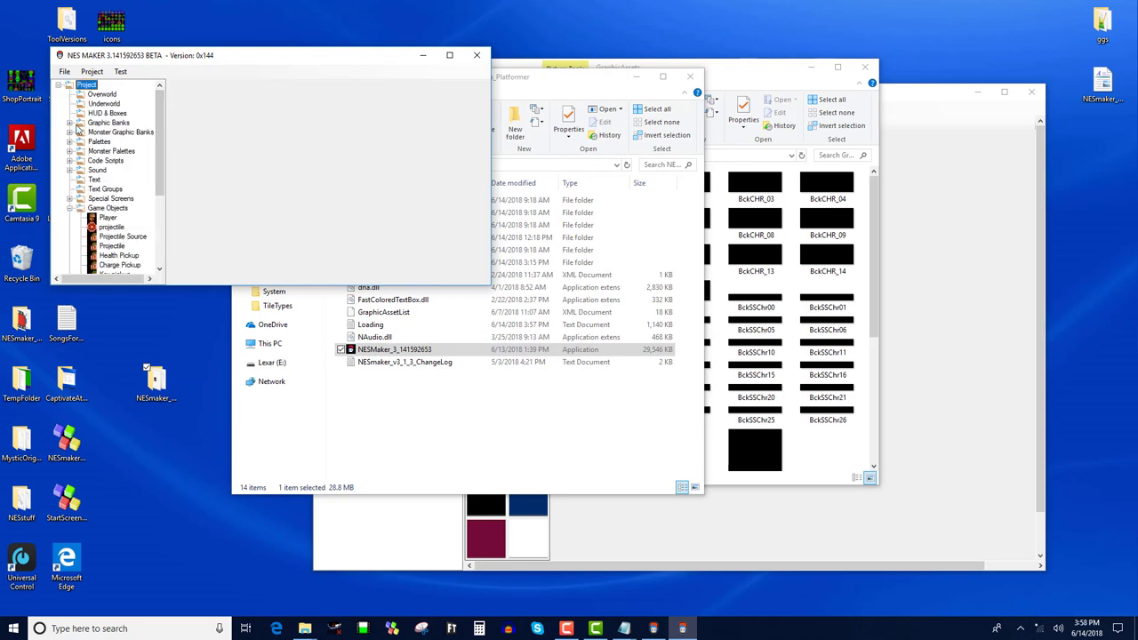
{"action": "left_click", "coordinate": [69, 124]}
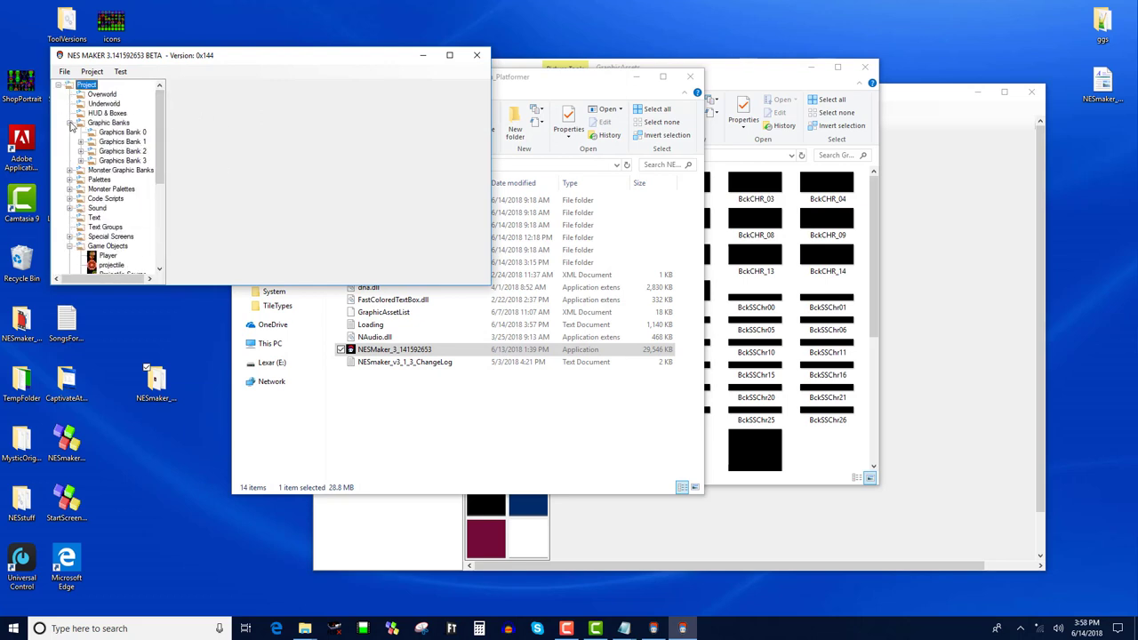
{"action": "left_click", "coordinate": [80, 143]}
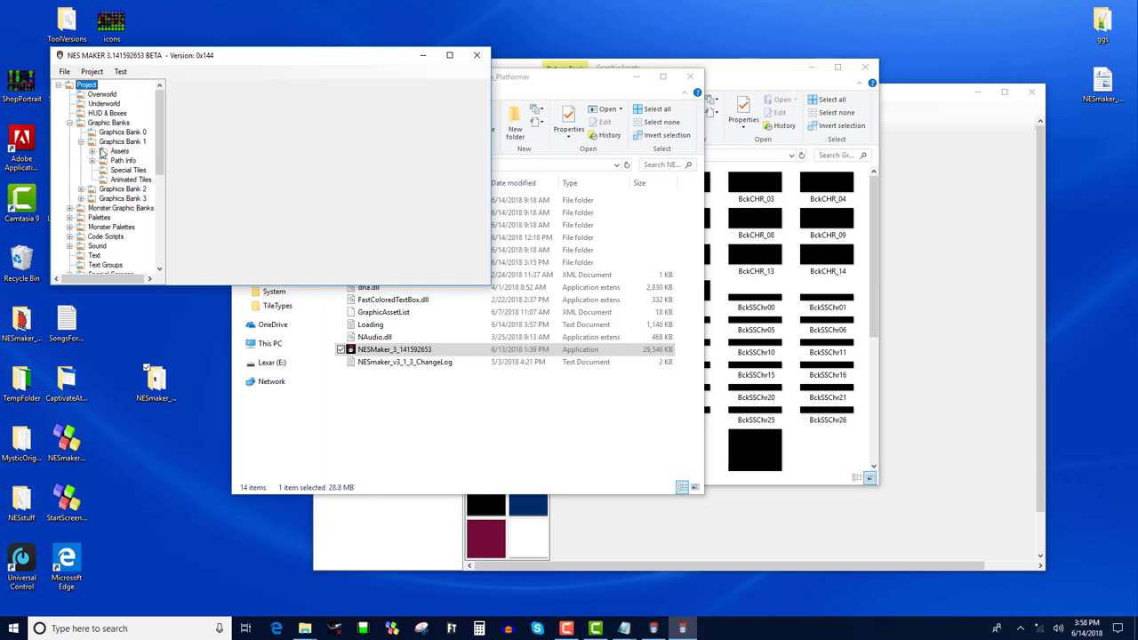
{"action": "left_click", "coordinate": [92, 152]}
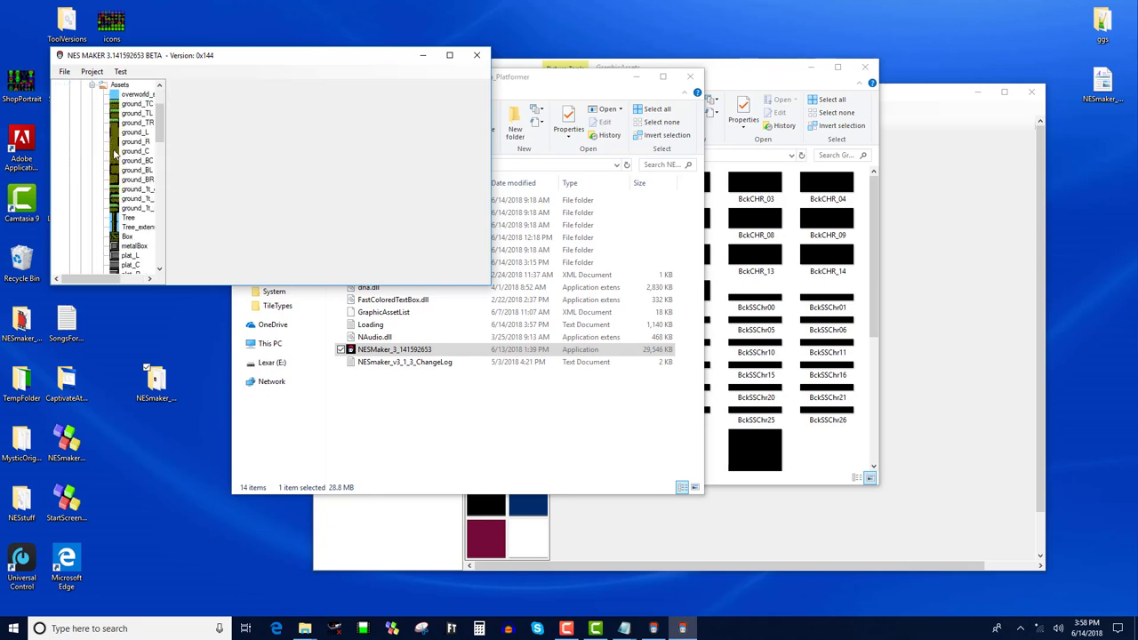
{"action": "left_click", "coordinate": [141, 95]}
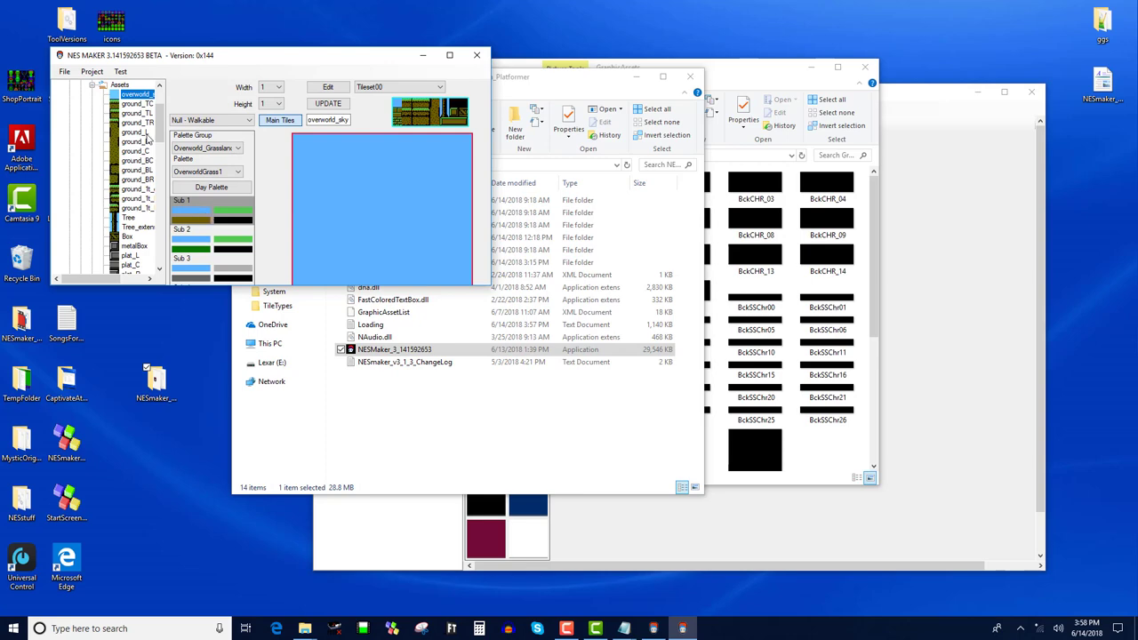
{"action": "scroll", "coordinate": [153, 116], "scroll_direction": "up", "scroll_amount": 3}
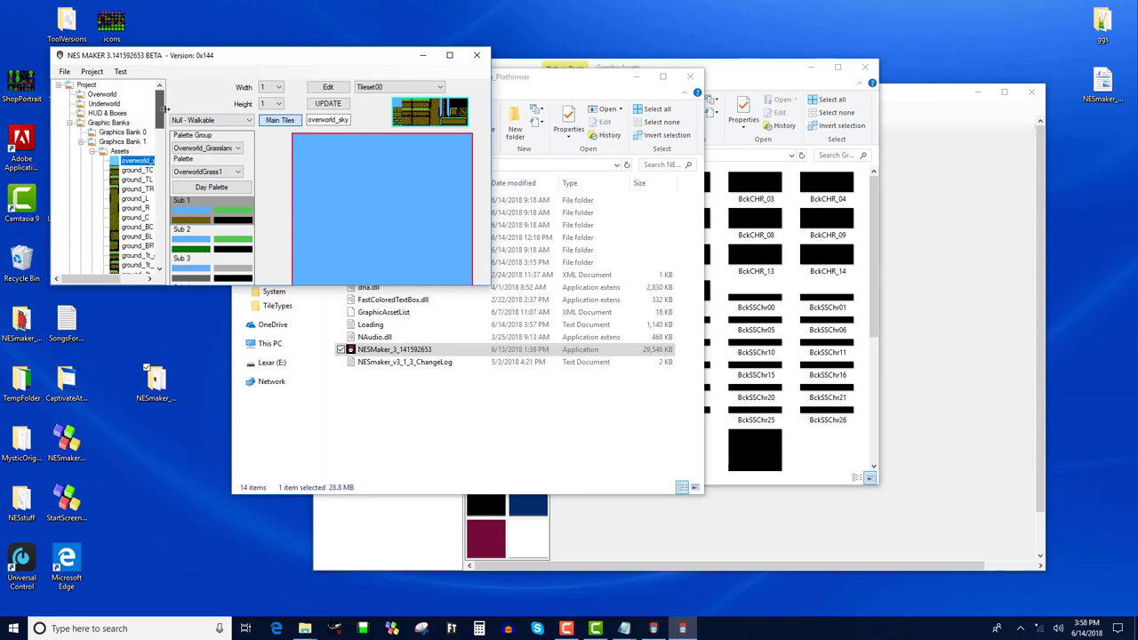
Open an Overworld map screen in an enlarged window moved aside to uncover the project folder
{"action": "left_click", "coordinate": [102, 93]}
{"action": "double_click", "coordinate": [285, 174]}
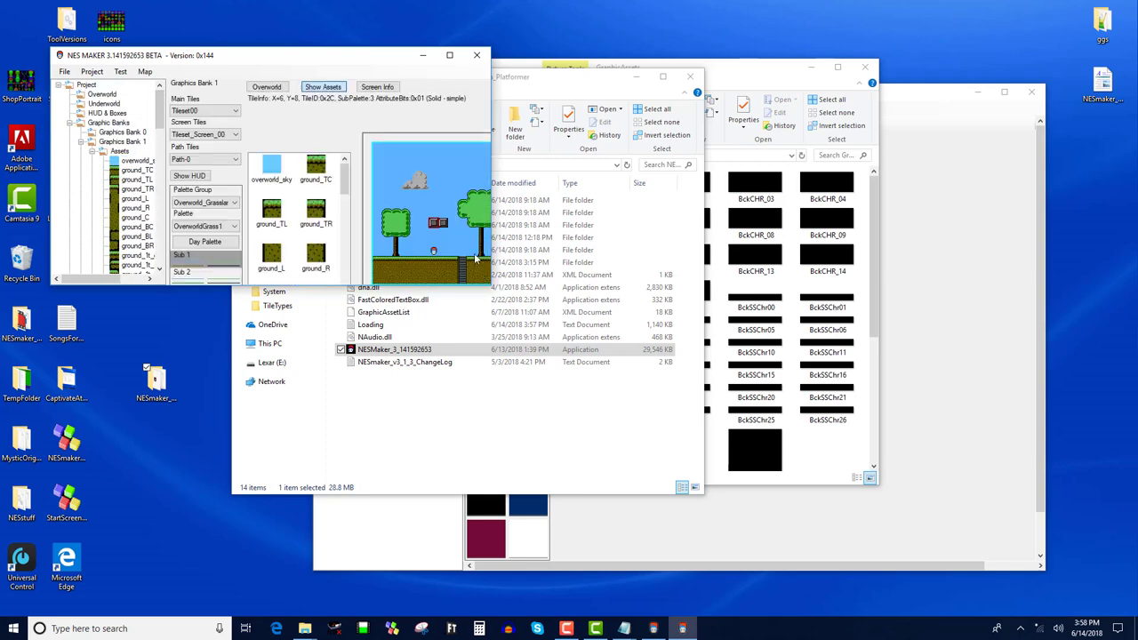
{"action": "left_click_drag", "start_coordinate": [489, 286], "coordinate": [854, 487]}
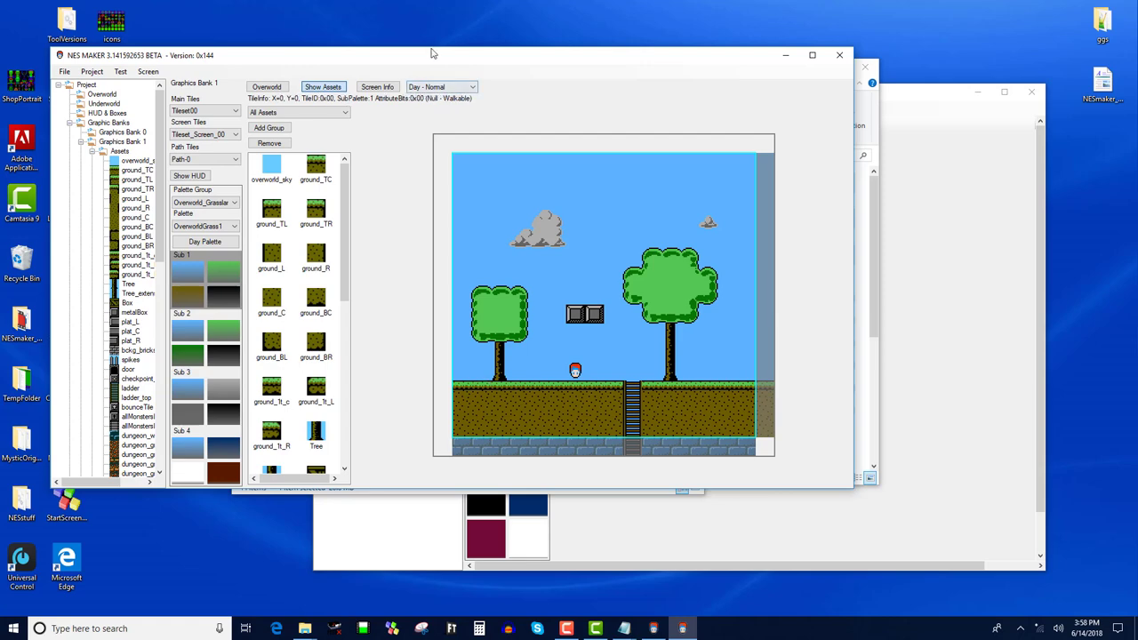
{"action": "left_click_drag", "start_coordinate": [432, 56], "coordinate": [771, 121]}
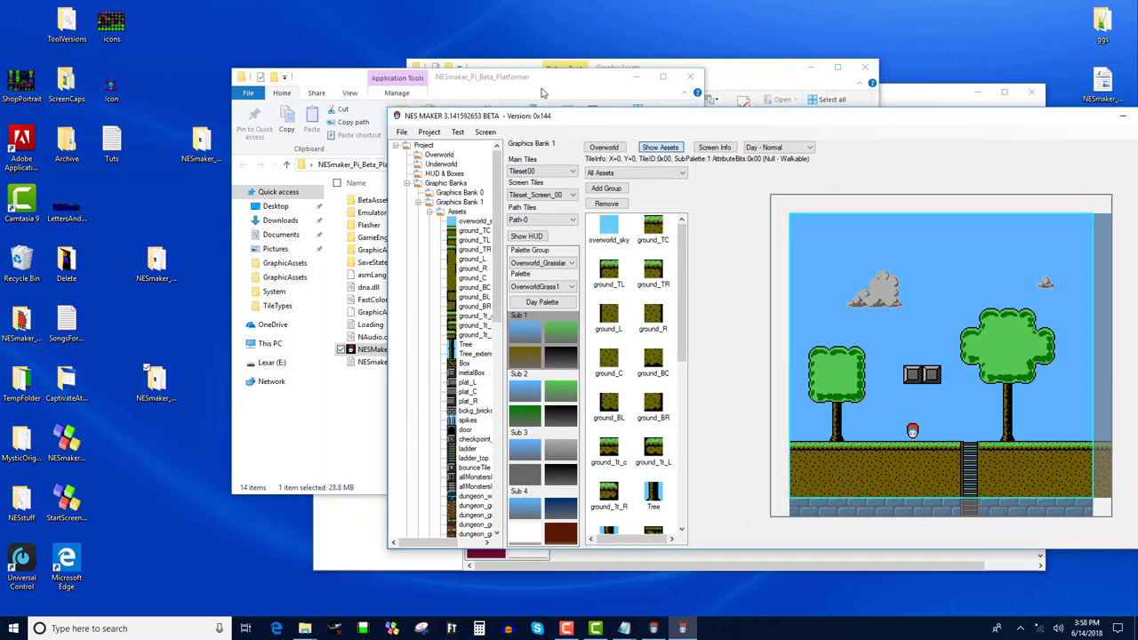
{"action": "left_click_drag", "start_coordinate": [586, 90], "coordinate": [578, 90]}
Open BckCHR_00.bmp from GraphicAssets in Photos and zoom it to a large view
{"action": "double_click", "coordinate": [381, 250]}
{"action": "double_click", "coordinate": [387, 210]}
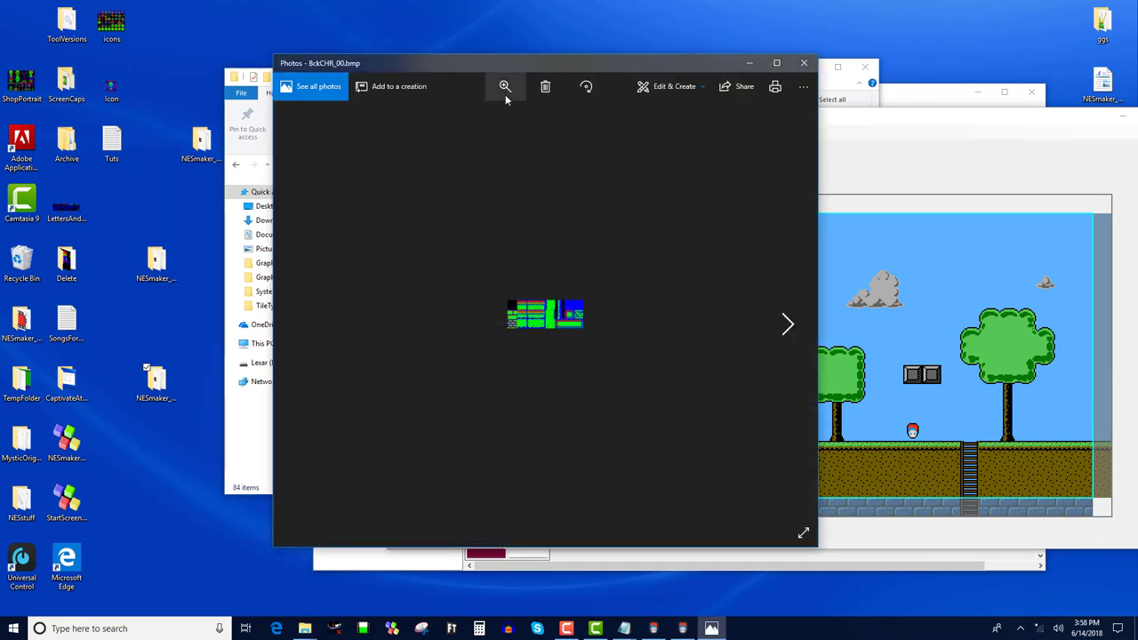
{"action": "left_click", "coordinate": [505, 88]}
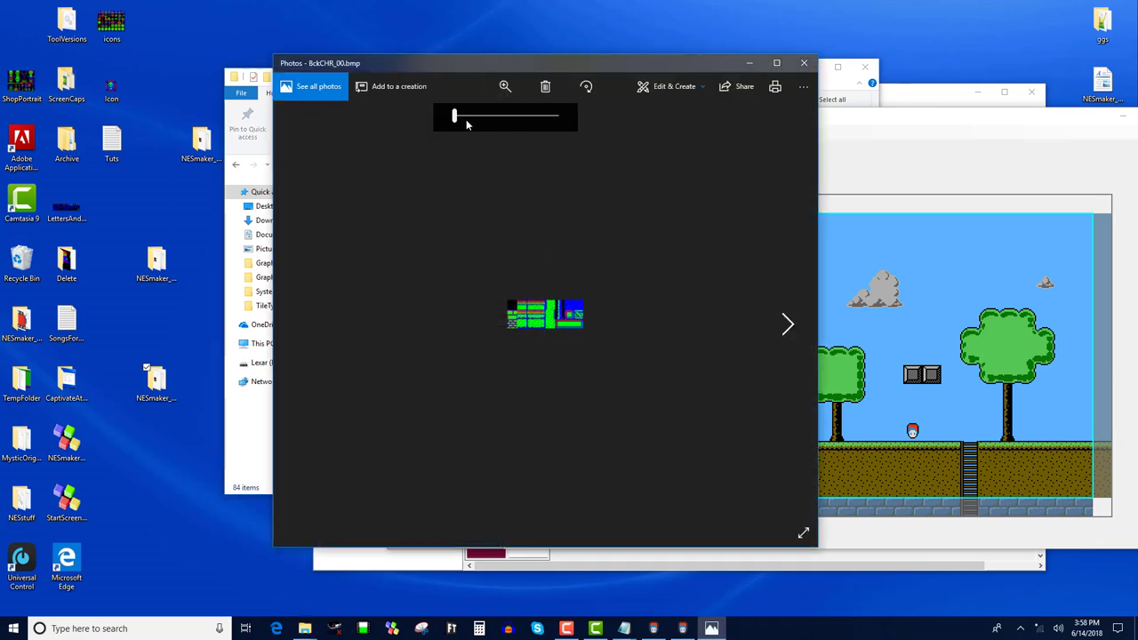
{"action": "left_click_drag", "start_coordinate": [466, 125], "coordinate": [597, 117]}
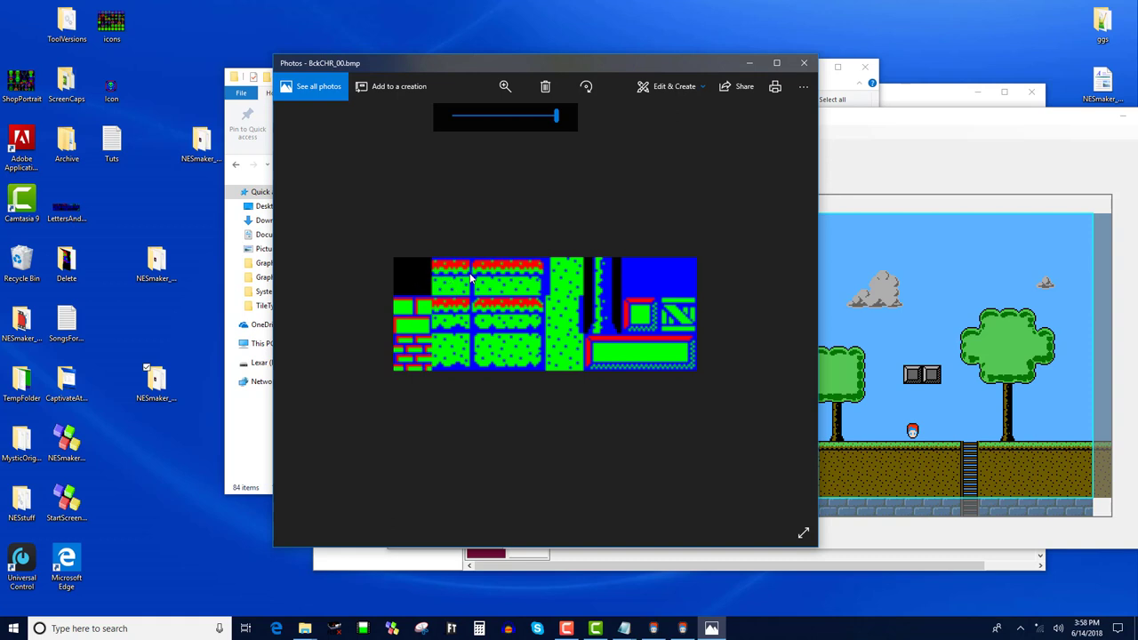
{"action": "left_click_drag", "start_coordinate": [673, 67], "coordinate": [411, 59]}
{"action": "left_click", "coordinate": [842, 153]}
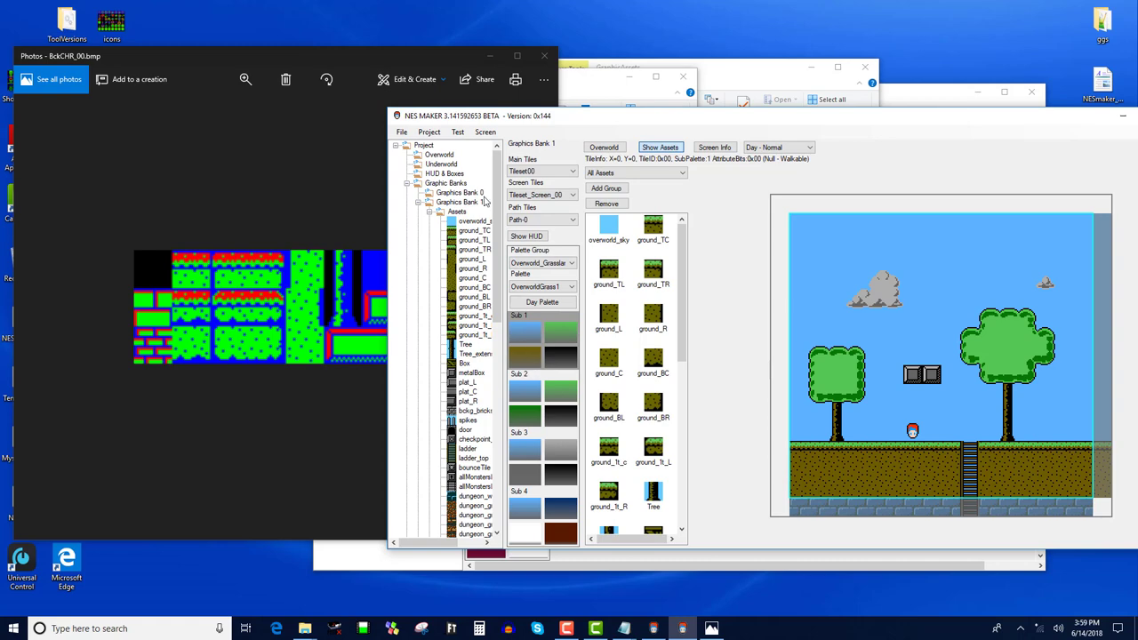
Close Photos, minimize the front NES Maker window, and bring the other one forward
{"action": "left_click", "coordinate": [544, 55]}
{"action": "left_click_drag", "start_coordinate": [648, 116], "coordinate": [439, 88]}
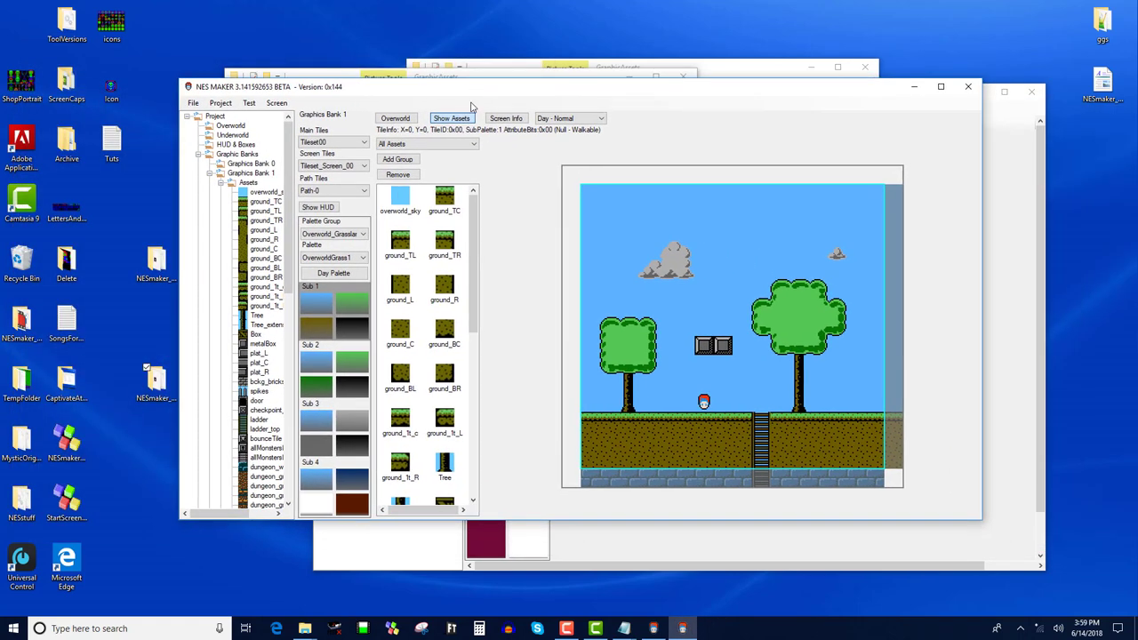
{"action": "left_click", "coordinate": [914, 88]}
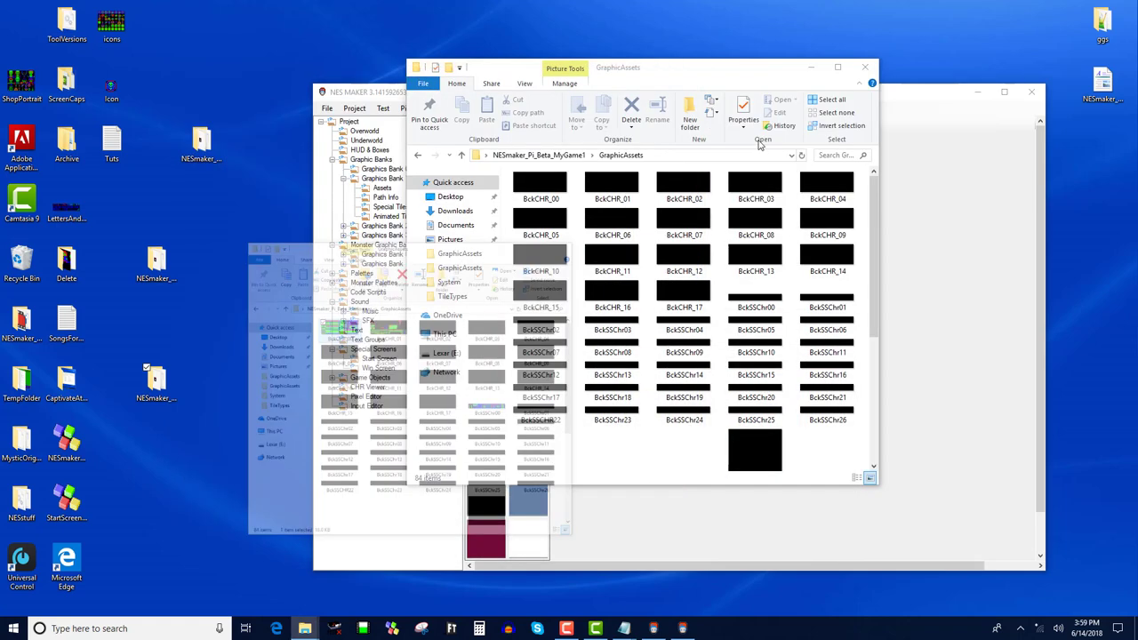
{"action": "left_click_drag", "start_coordinate": [704, 68], "coordinate": [480, 67]}
{"action": "left_click", "coordinate": [533, 122]}
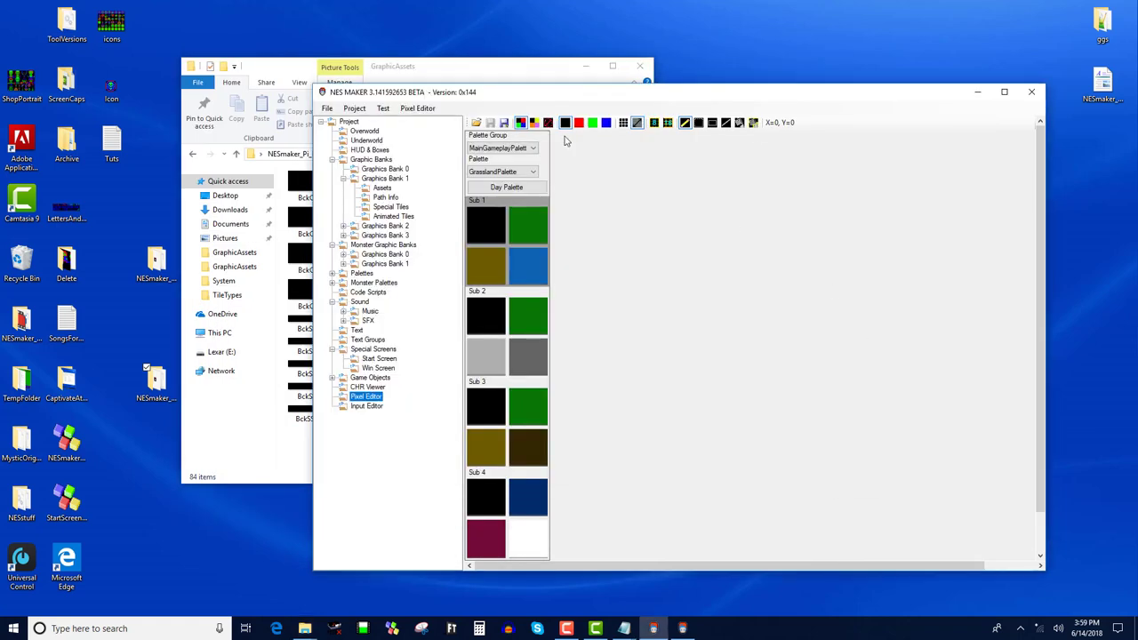
Load RandomPlatformTiles from NESmaker_Pi_Beta_Platformer > BetaAssets > Graphics into the pixel editor
{"action": "left_click", "coordinate": [475, 123]}
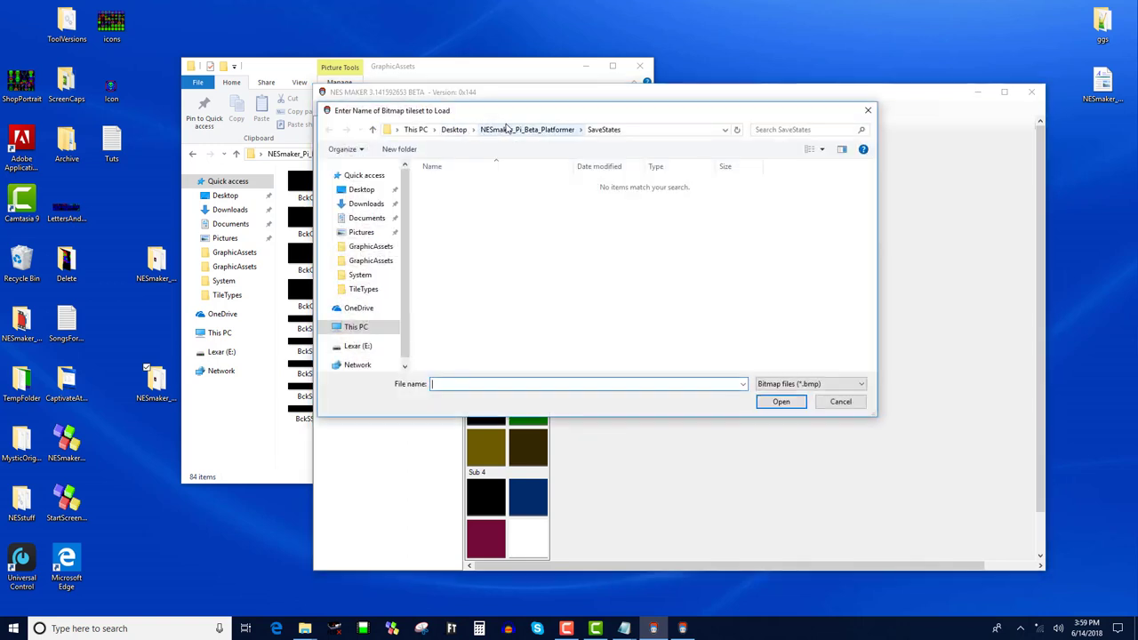
{"action": "left_click", "coordinate": [525, 133]}
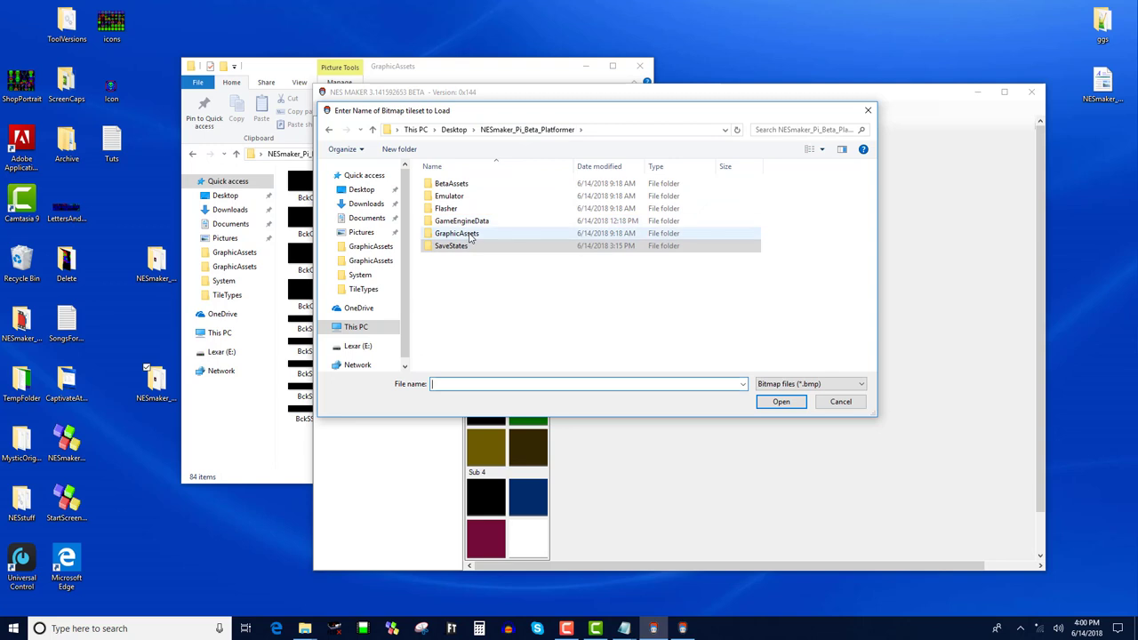
{"action": "double_click", "coordinate": [455, 185]}
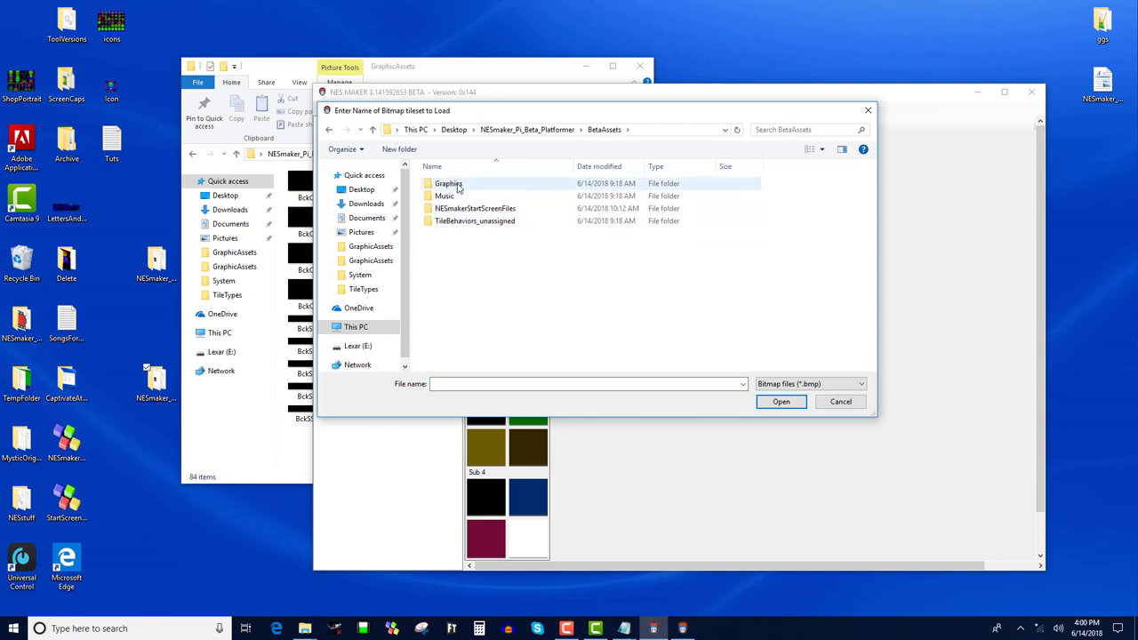
{"action": "double_click", "coordinate": [451, 184]}
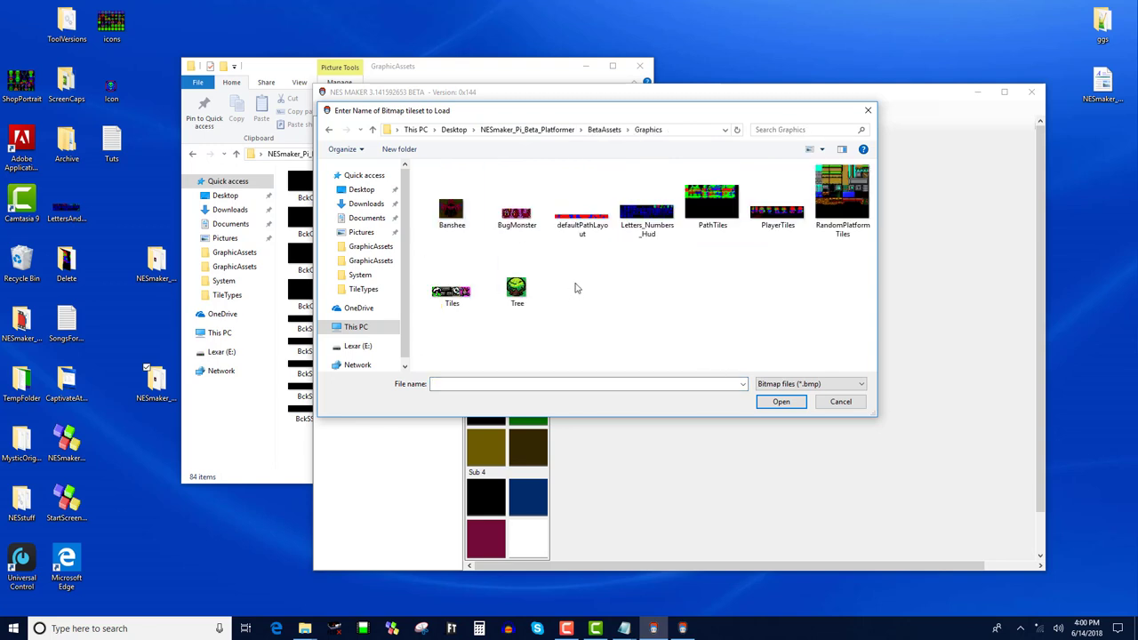
{"action": "double_click", "coordinate": [848, 194]}
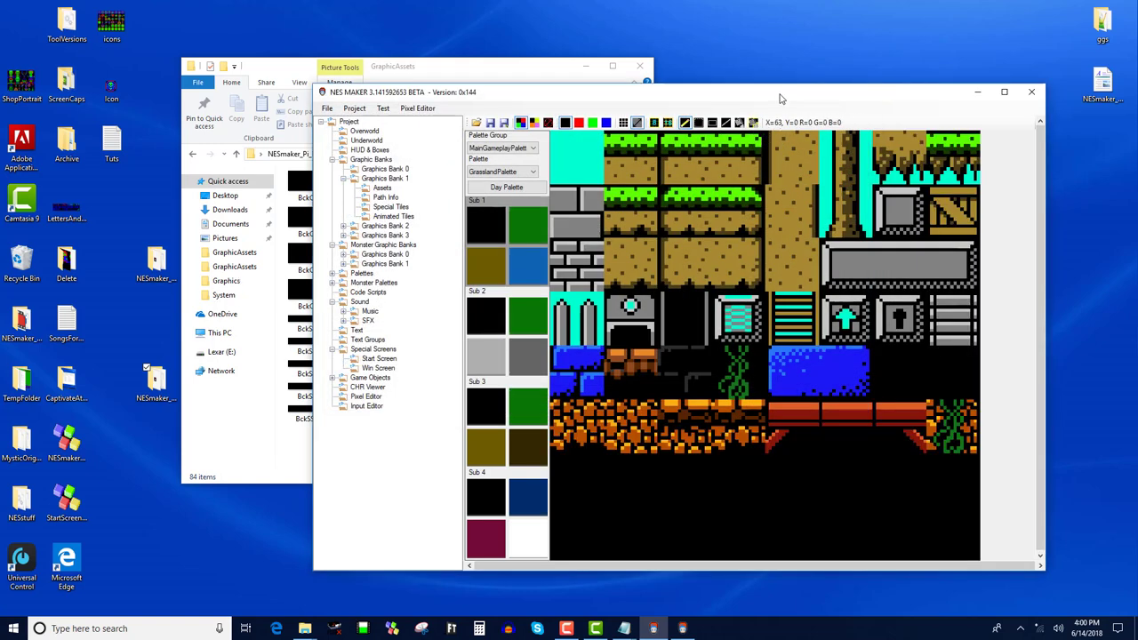
Enlarge the editor window, toggle Show Bad Pixels, and disable palette translation
{"action": "left_click_drag", "start_coordinate": [772, 98], "coordinate": [566, 87]}
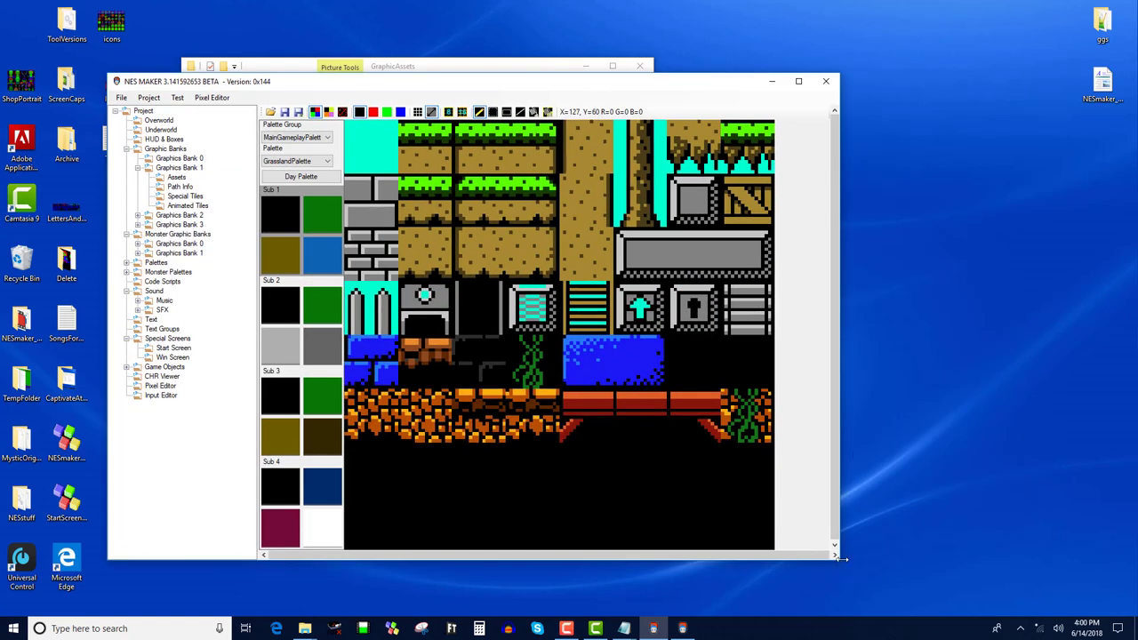
{"action": "left_click_drag", "start_coordinate": [849, 566], "coordinate": [979, 612]}
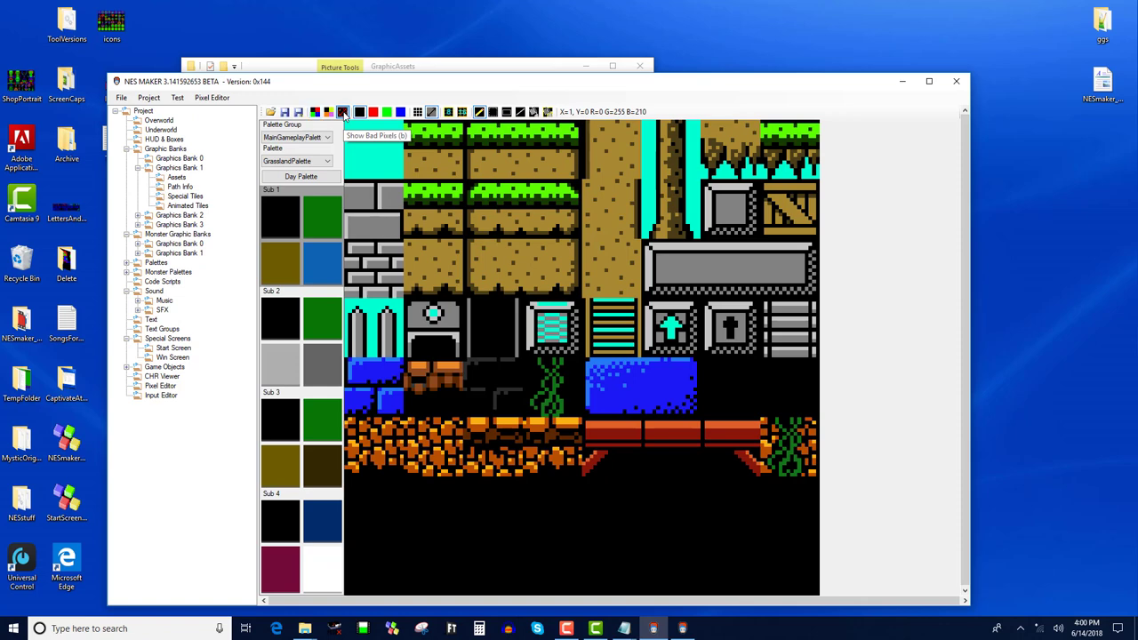
{"action": "left_click", "coordinate": [345, 113]}
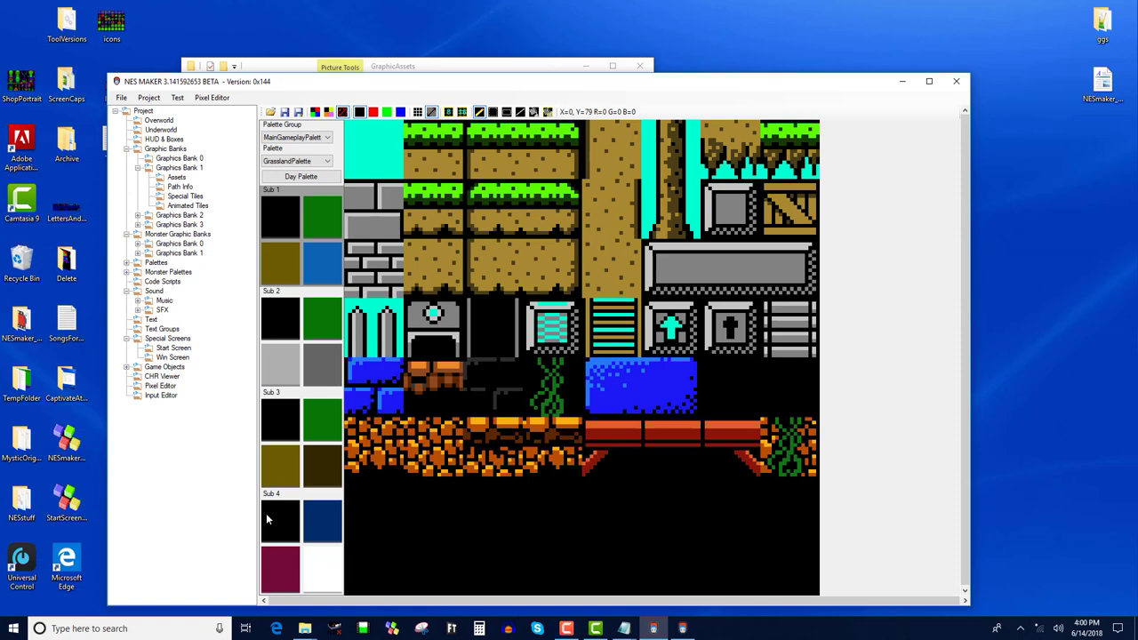
{"action": "left_click_drag", "start_coordinate": [397, 90], "coordinate": [504, 101]}
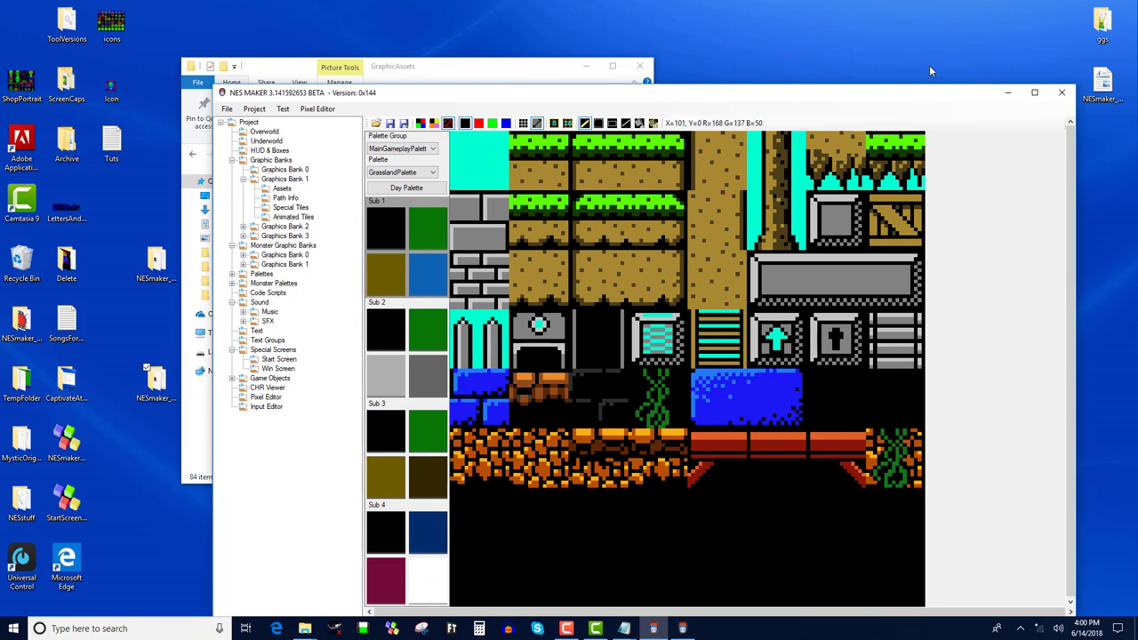
{"action": "left_click", "coordinate": [421, 124]}
Show the tileset's palette colours and pick black as the drawing colour
{"action": "left_click", "coordinate": [474, 73]}
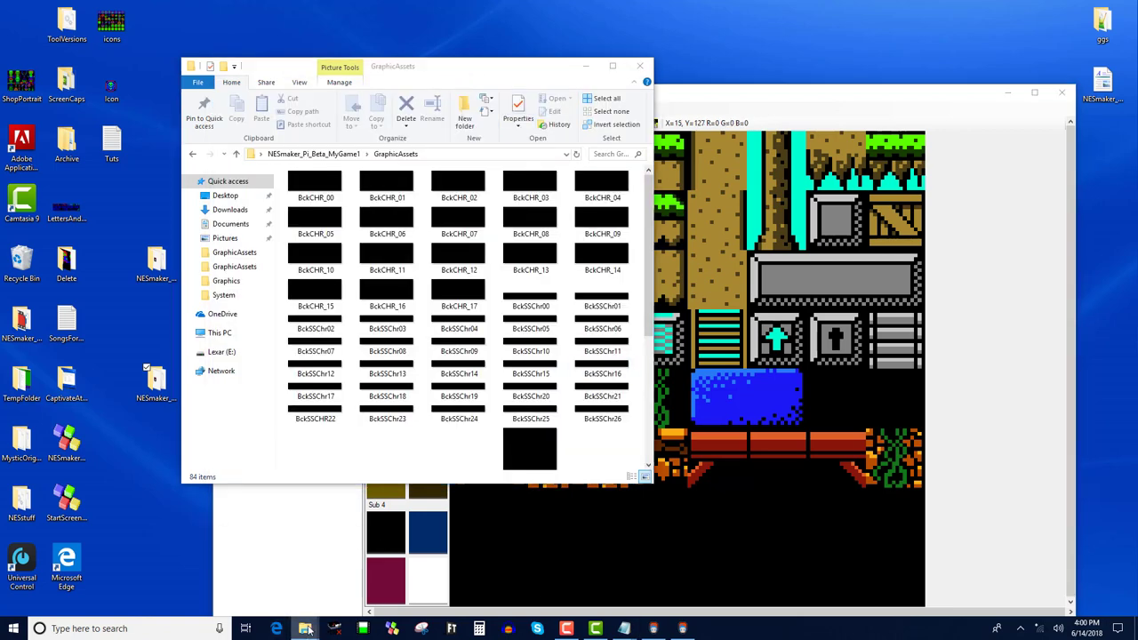
{"action": "left_click", "coordinate": [351, 582]}
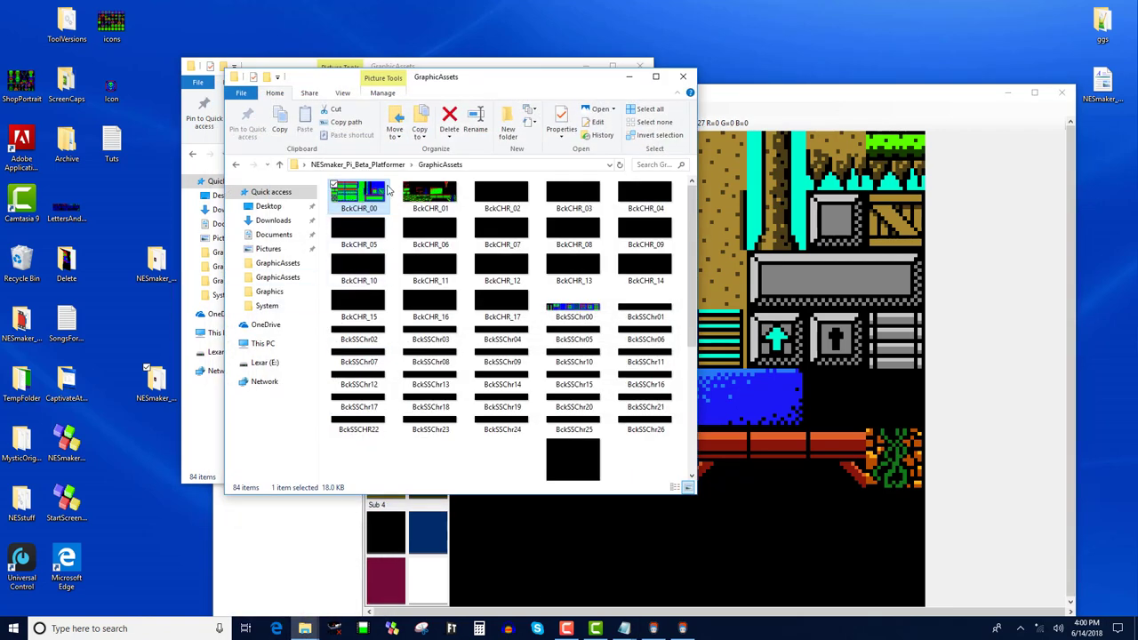
{"action": "left_click", "coordinate": [750, 107]}
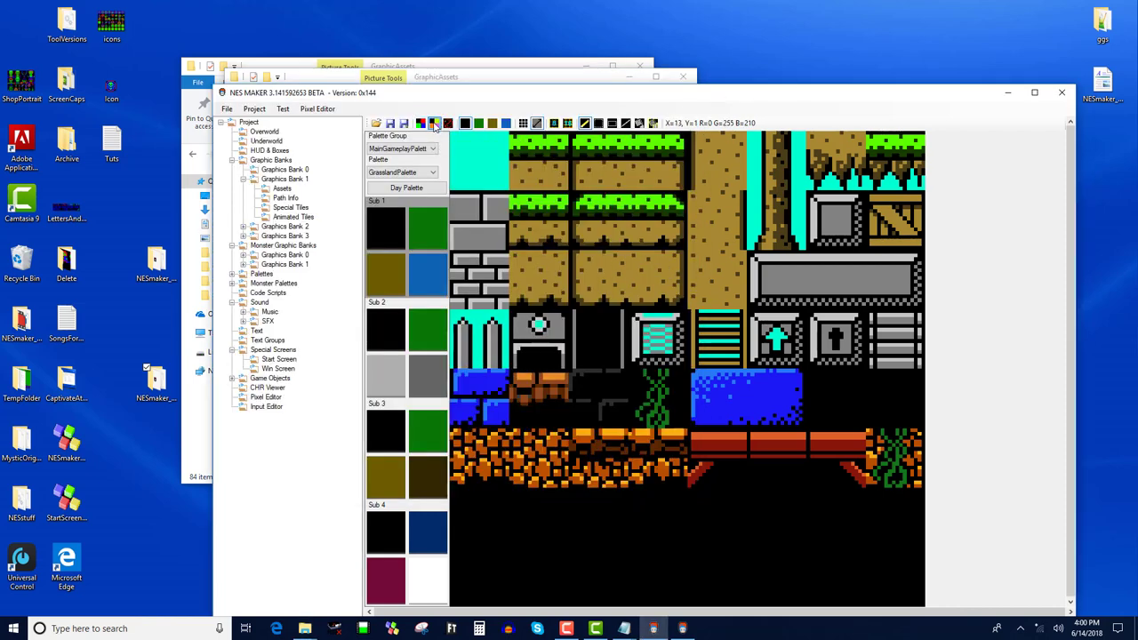
{"action": "left_click", "coordinate": [434, 123]}
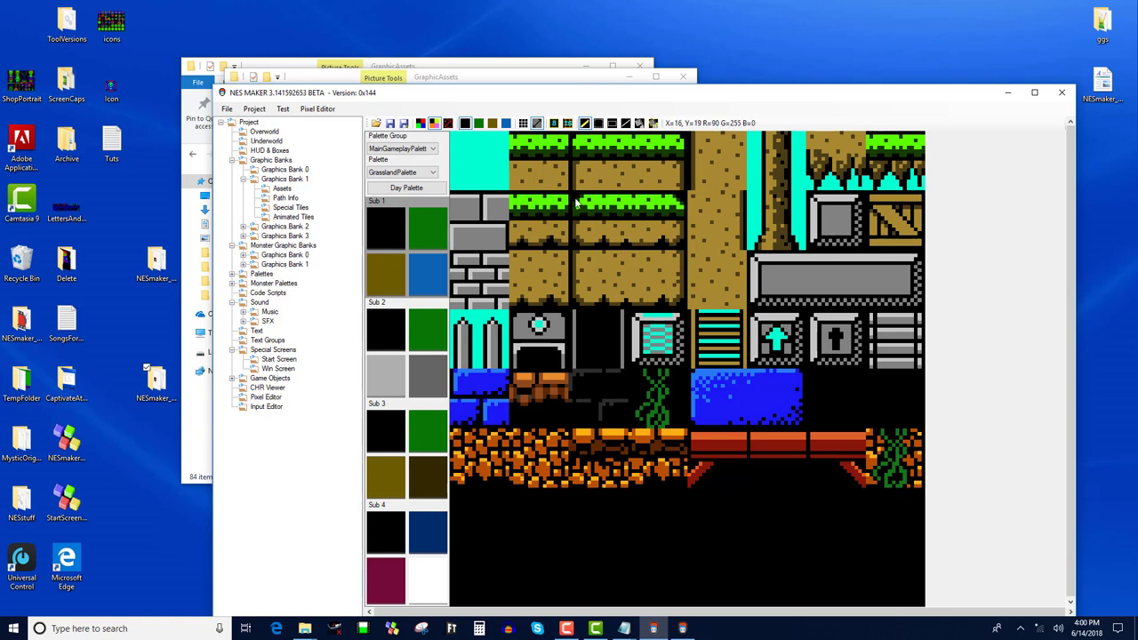
{"action": "left_click", "coordinate": [464, 123]}
Restore the plain black, red, green, blue colours and select blue
{"action": "left_click", "coordinate": [517, 80]}
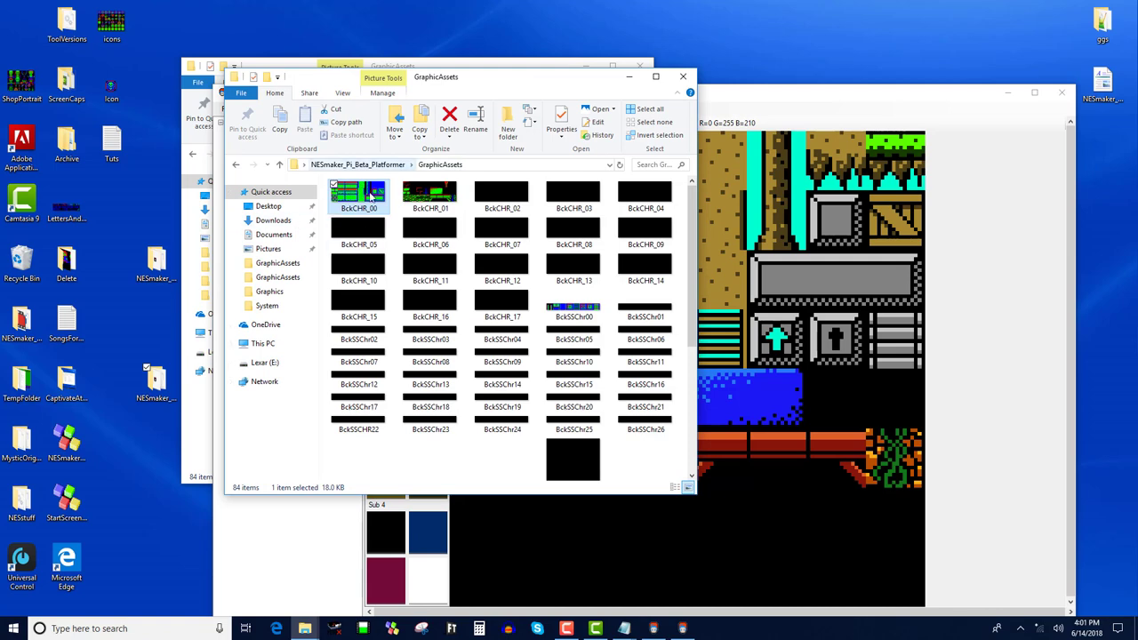
{"action": "left_click", "coordinate": [794, 109]}
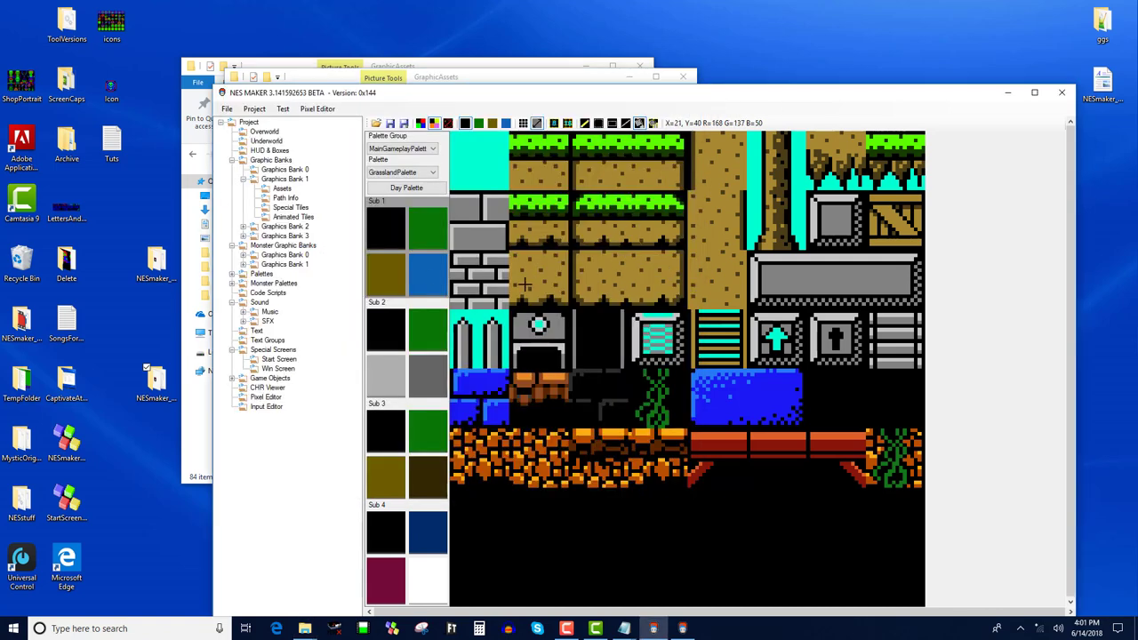
{"action": "left_click", "coordinate": [435, 124]}
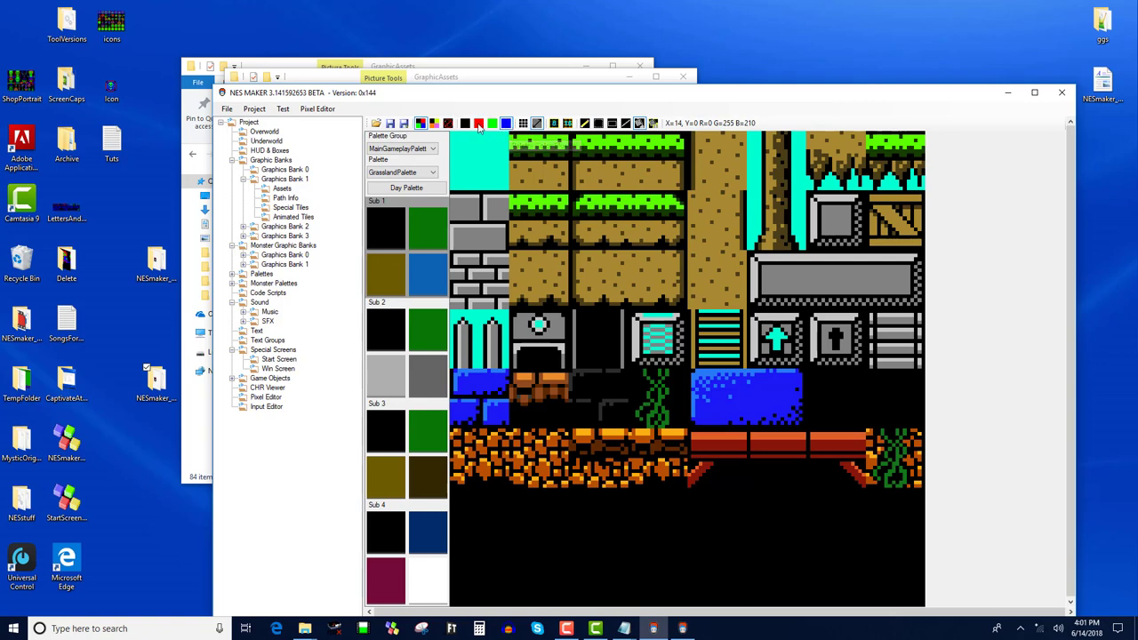
{"action": "left_click", "coordinate": [506, 123]}
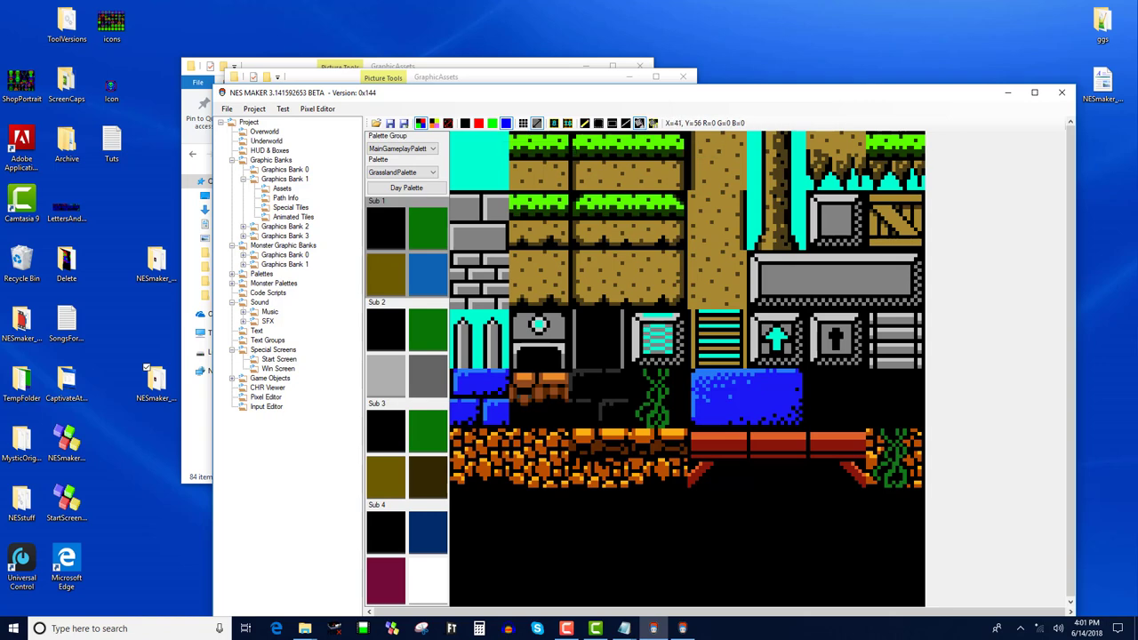
Fill the black background blue and view BckCHR_00.bmp in Photos zoomed to maximum
{"action": "left_click", "coordinate": [560, 345]}
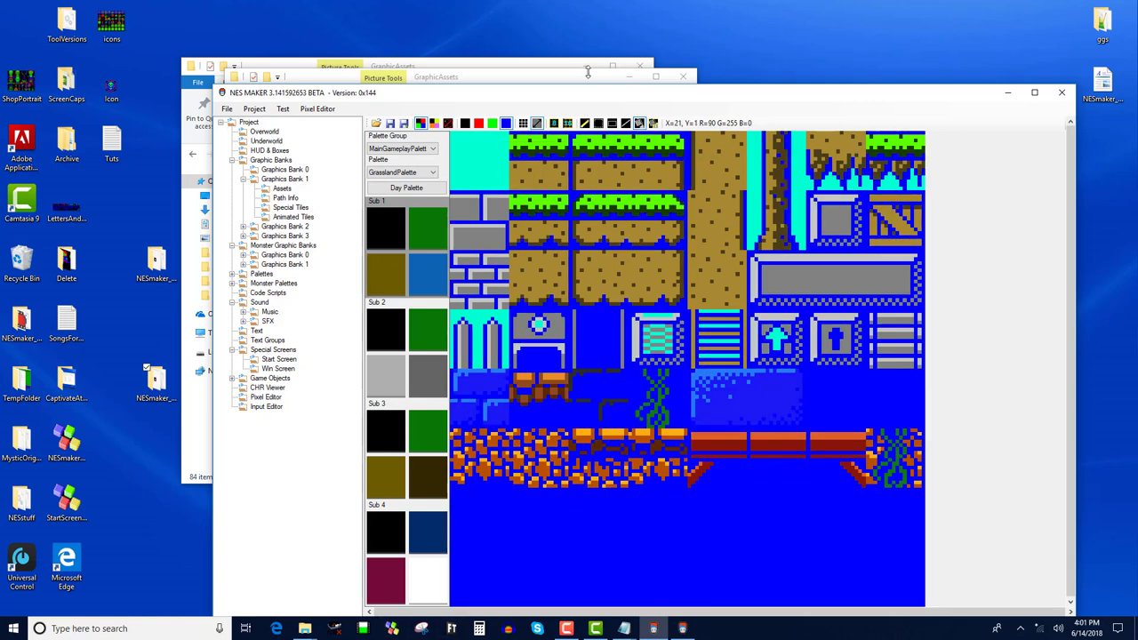
{"action": "left_click_drag", "start_coordinate": [598, 99], "coordinate": [839, 123]}
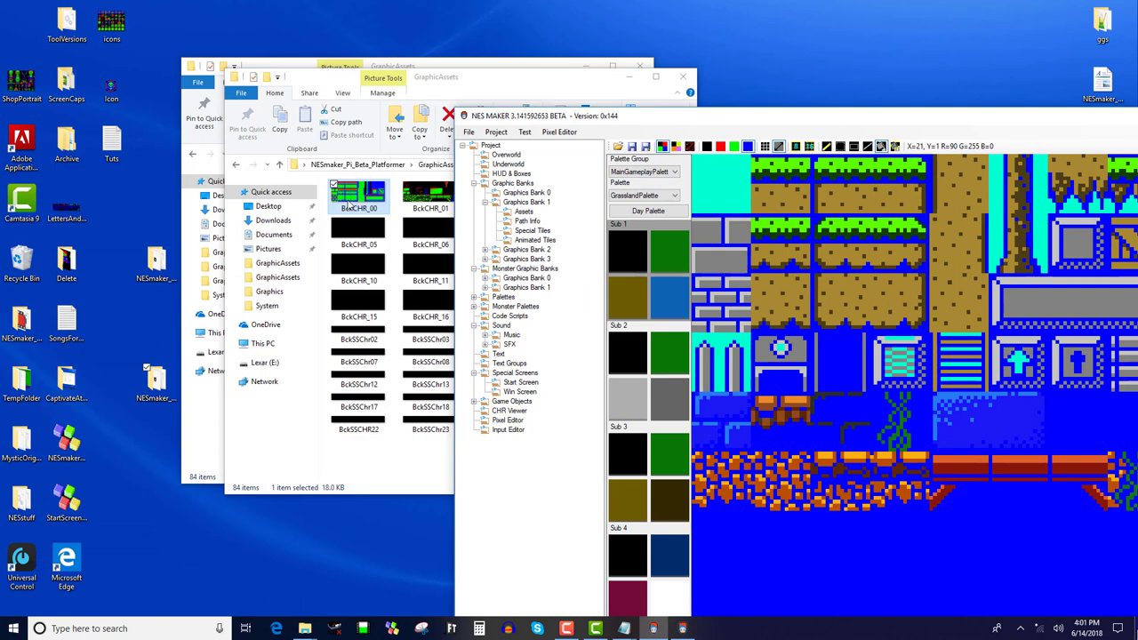
{"action": "double_click", "coordinate": [350, 202]}
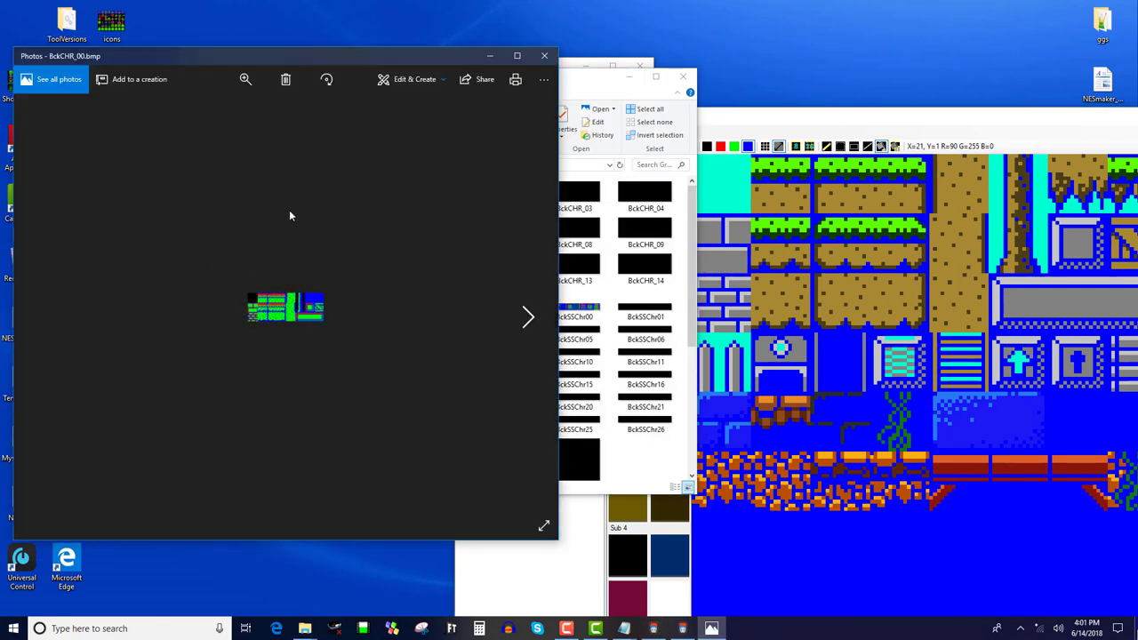
{"action": "left_click", "coordinate": [246, 79]}
{"action": "left_click_drag", "start_coordinate": [238, 110], "coordinate": [496, 194]}
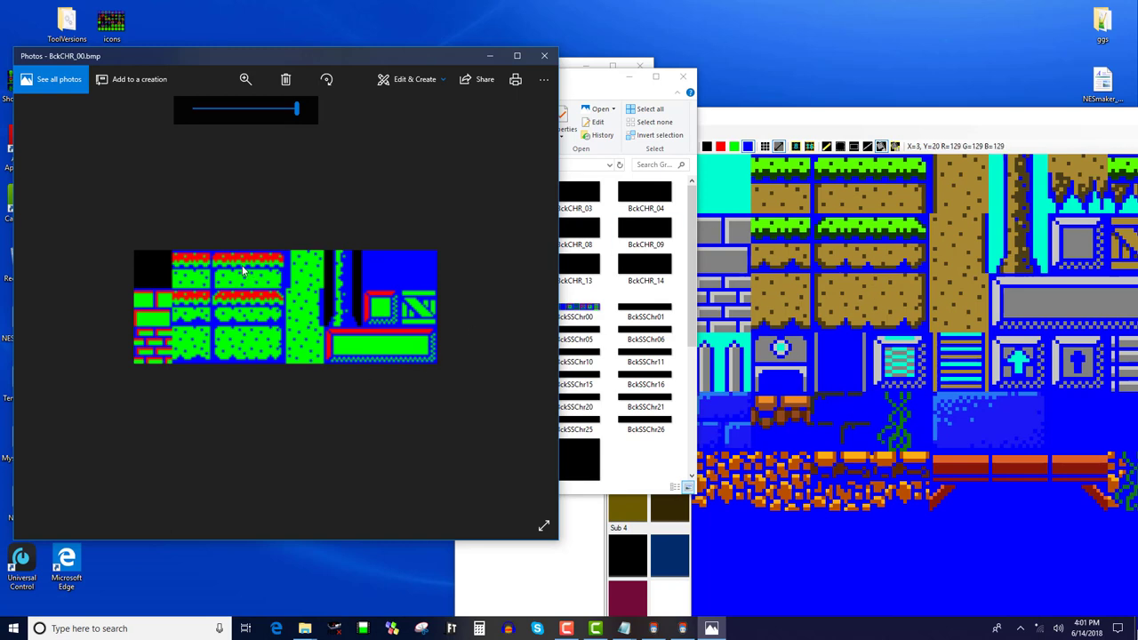
{"action": "left_click", "coordinate": [826, 127]}
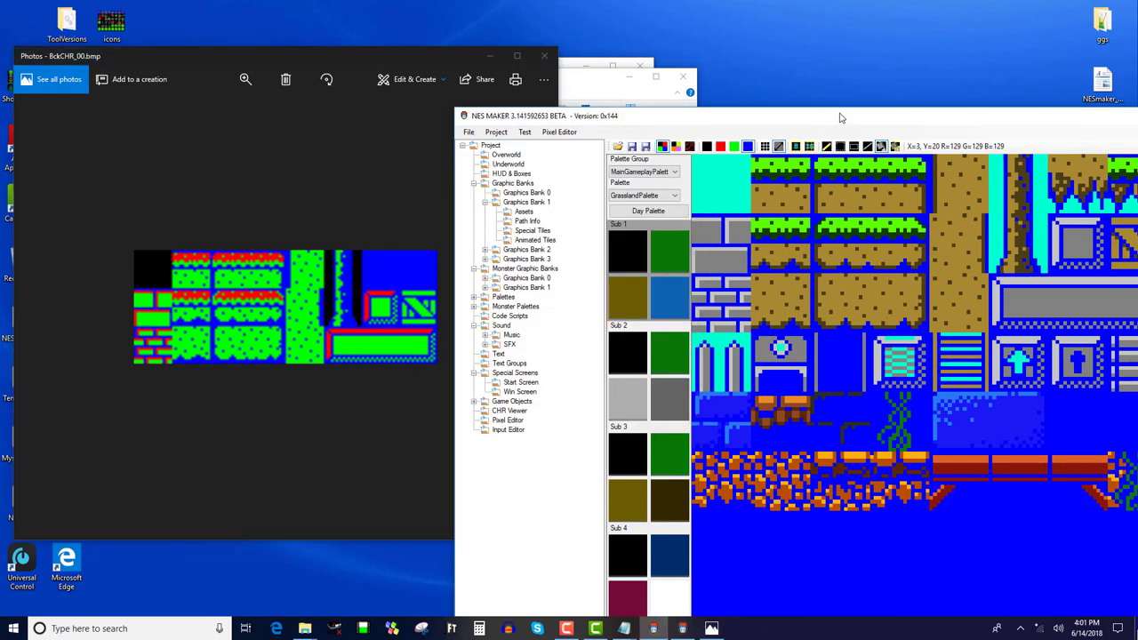
{"action": "left_click_drag", "start_coordinate": [839, 119], "coordinate": [820, 84]}
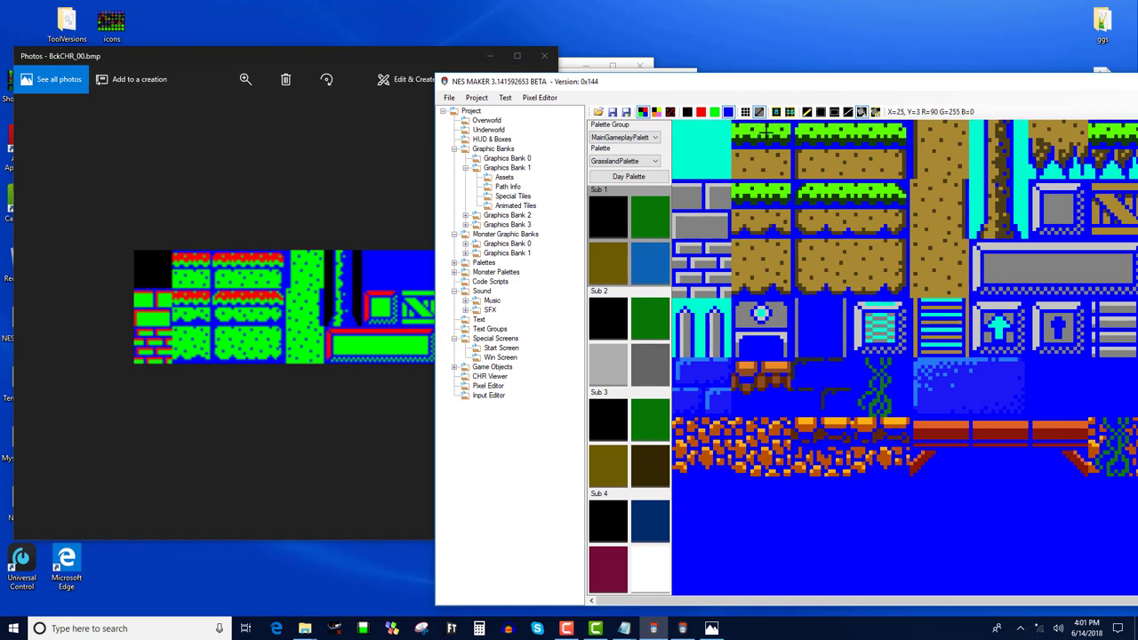
Fill the grass tops red and the dirt green, then preview palette colours
{"action": "left_click", "coordinate": [701, 111]}
{"action": "left_click", "coordinate": [823, 130]}
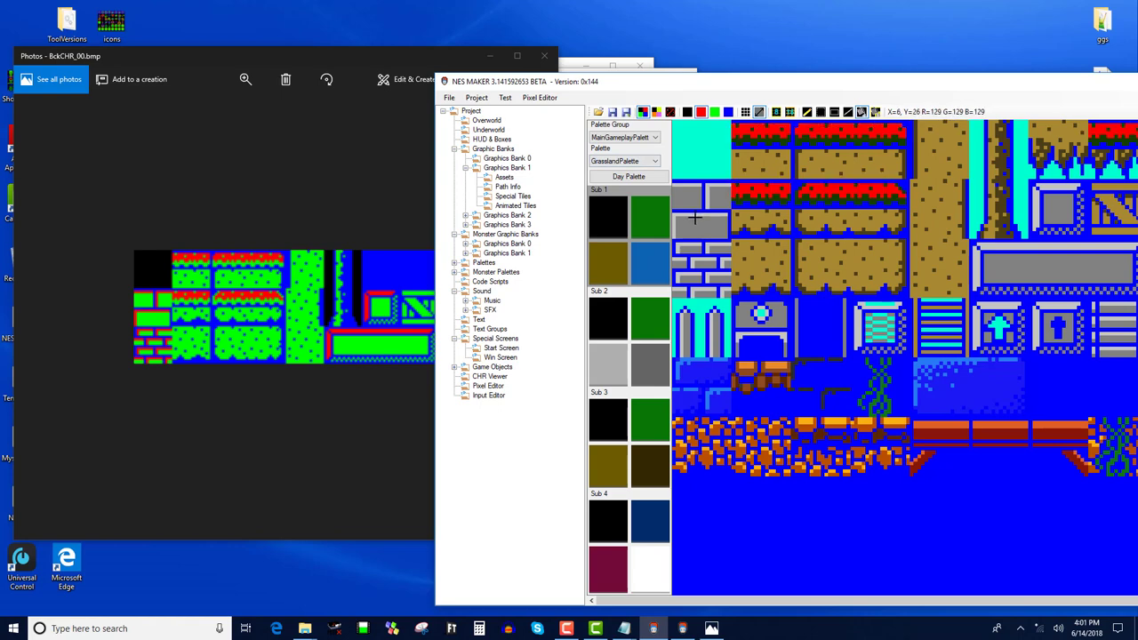
{"action": "left_click", "coordinate": [714, 111]}
{"action": "left_click", "coordinate": [824, 160]}
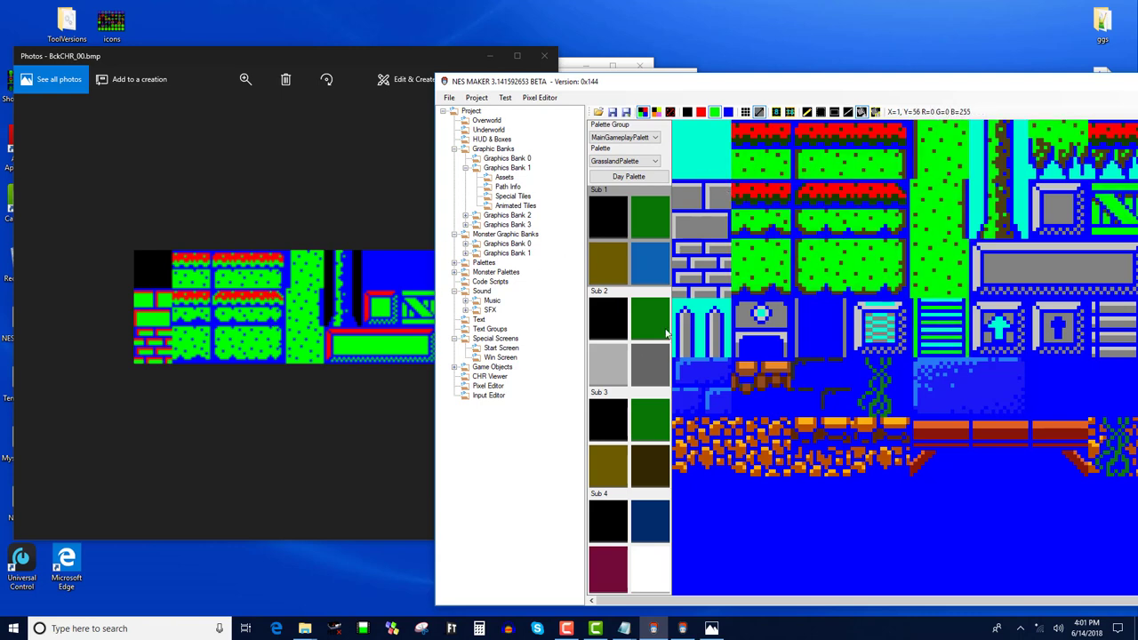
{"action": "left_click_drag", "start_coordinate": [842, 82], "coordinate": [773, 79]}
{"action": "left_click", "coordinate": [601, 108]}
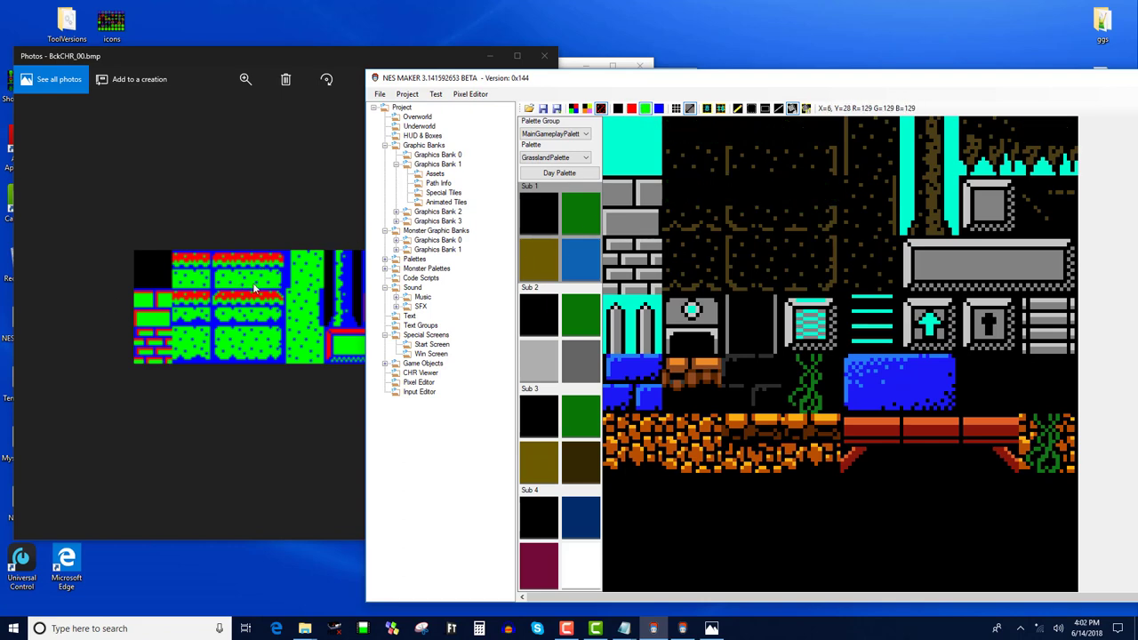
Fill the dotted background blue, switch to raw colours, and close Photos
{"action": "left_click", "coordinate": [659, 108]}
{"action": "left_click", "coordinate": [725, 164]}
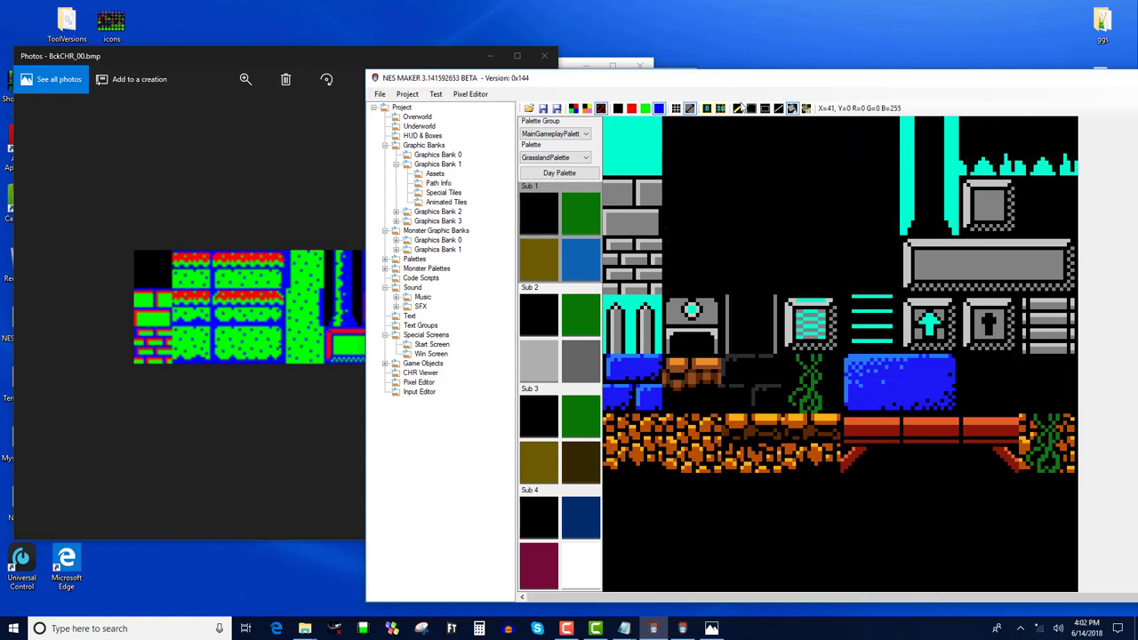
{"action": "left_click", "coordinate": [574, 109]}
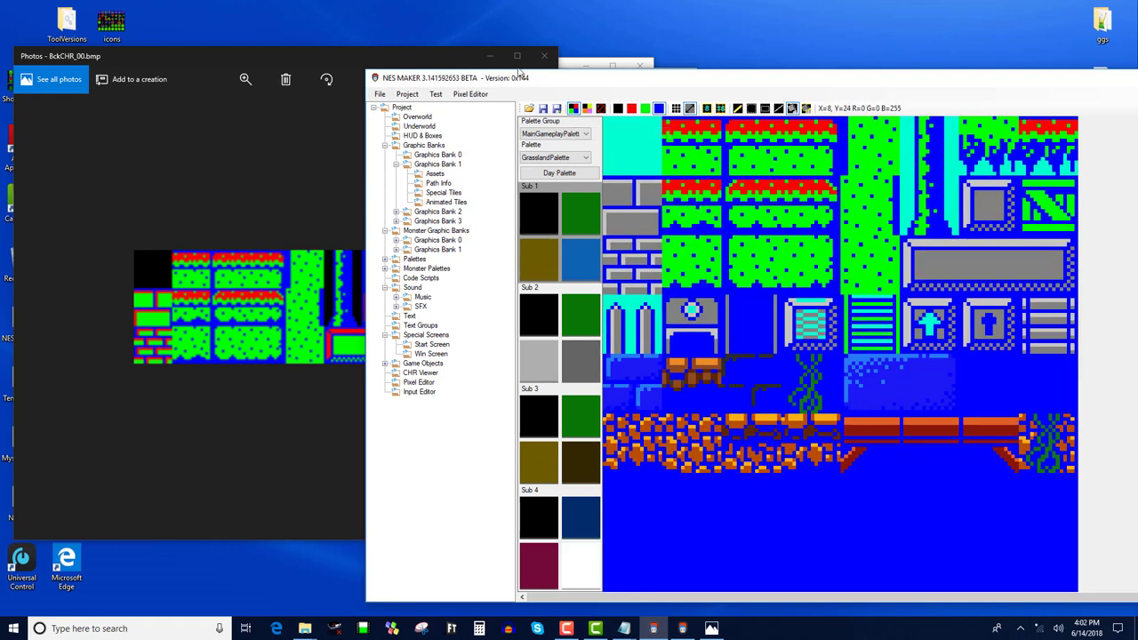
{"action": "left_click", "coordinate": [544, 55]}
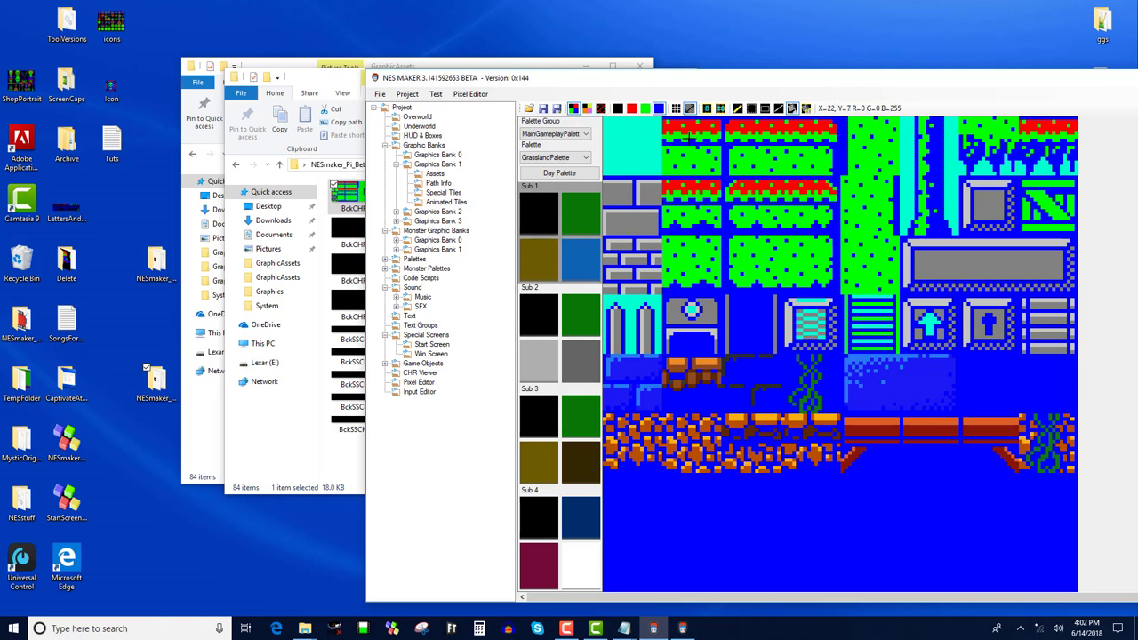
Flag bad pixels, then display the tileset in its GrasslandPalette colours using palette translation
{"action": "left_click", "coordinate": [602, 109]}
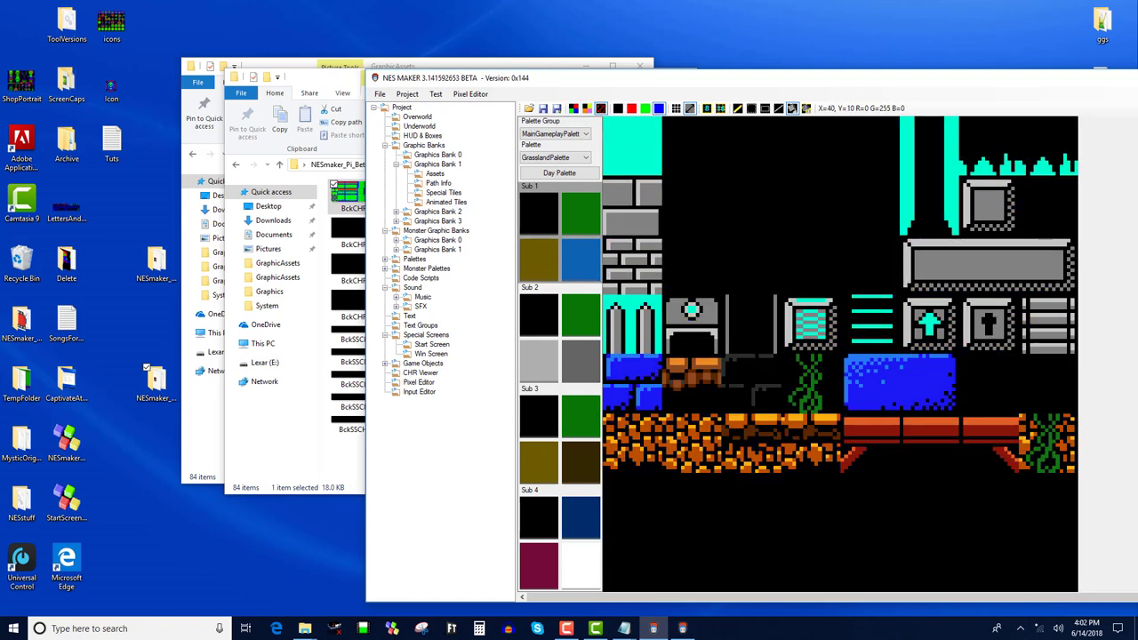
{"action": "left_click", "coordinate": [589, 109]}
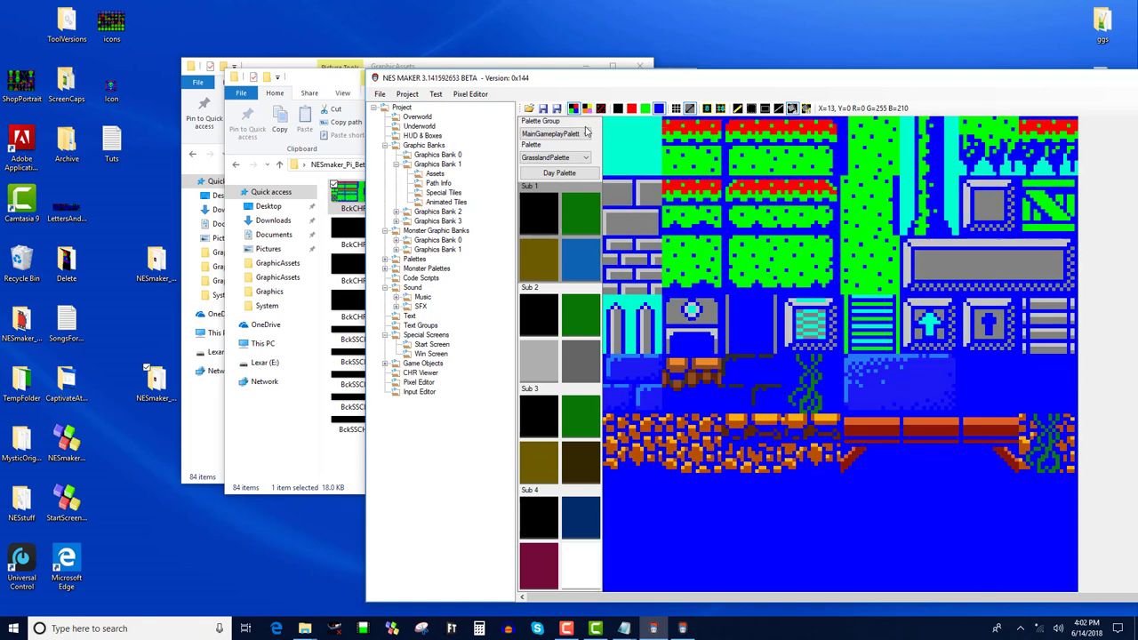
{"action": "left_click", "coordinate": [589, 109]}
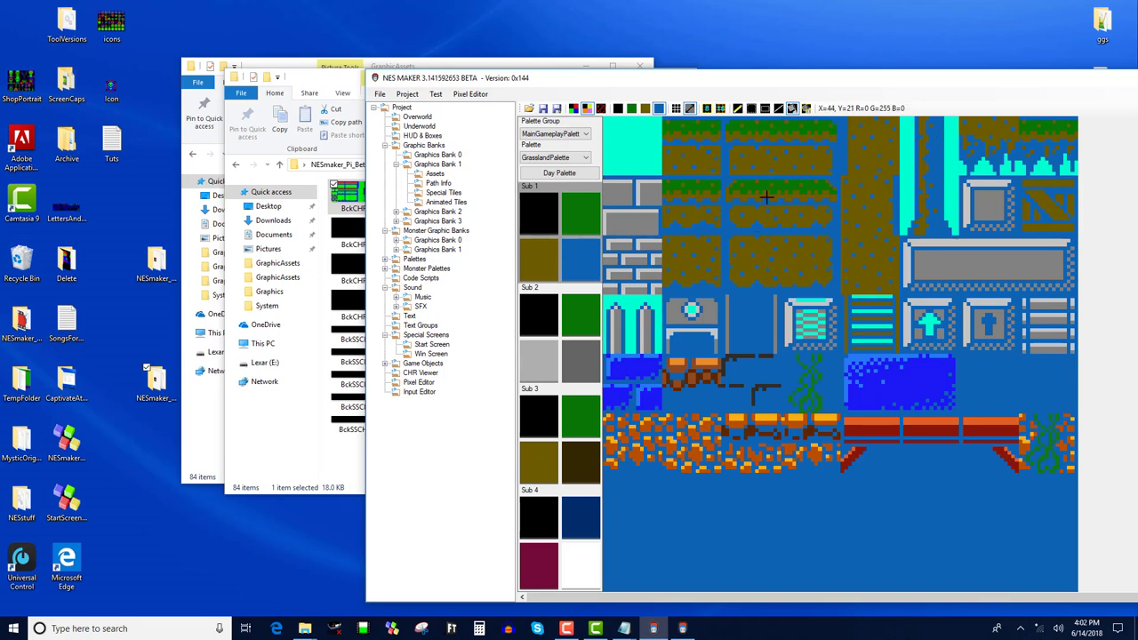
Change Sub 1's blue entry to black and its green entry to a lighter green
{"action": "left_click", "coordinate": [584, 256]}
{"action": "left_click", "coordinate": [420, 115]}
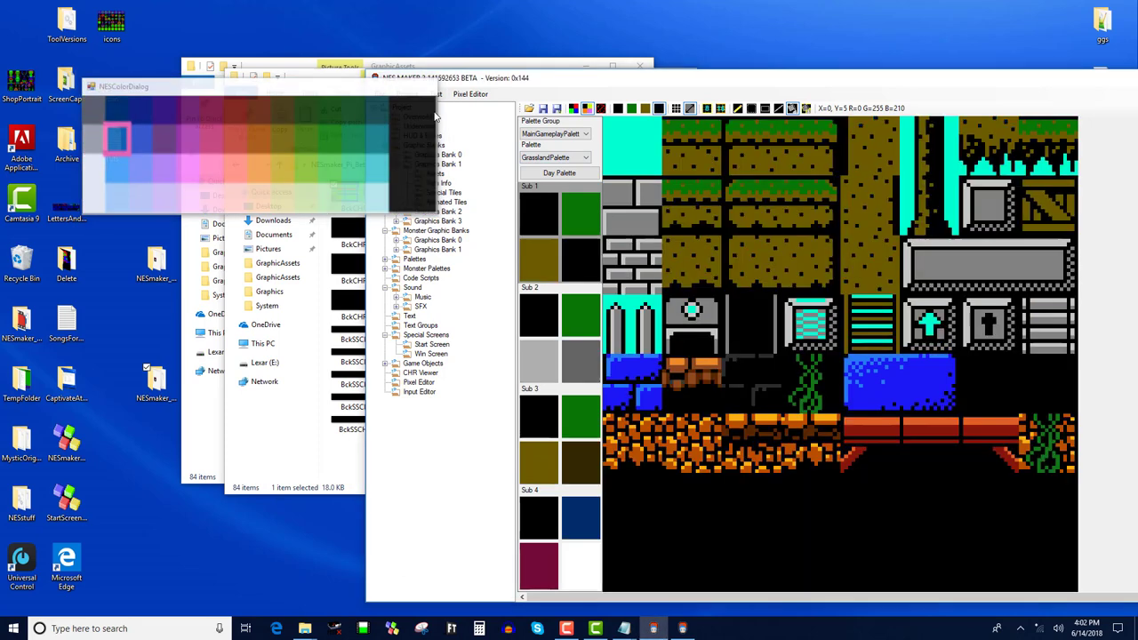
{"action": "left_click", "coordinate": [587, 211]}
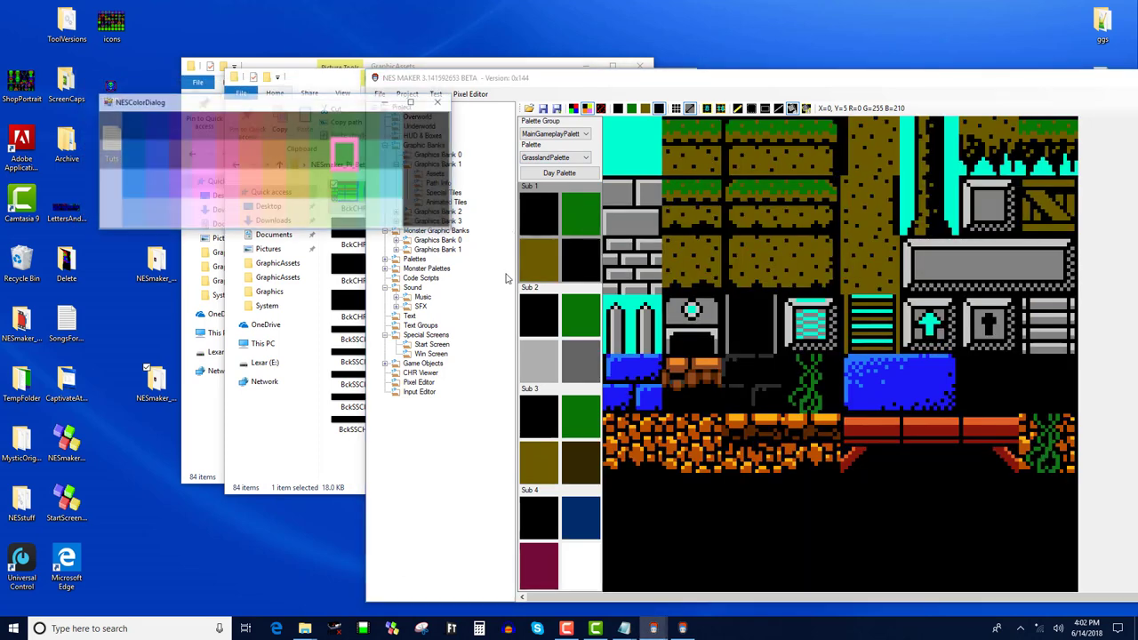
{"action": "left_click", "coordinate": [338, 175]}
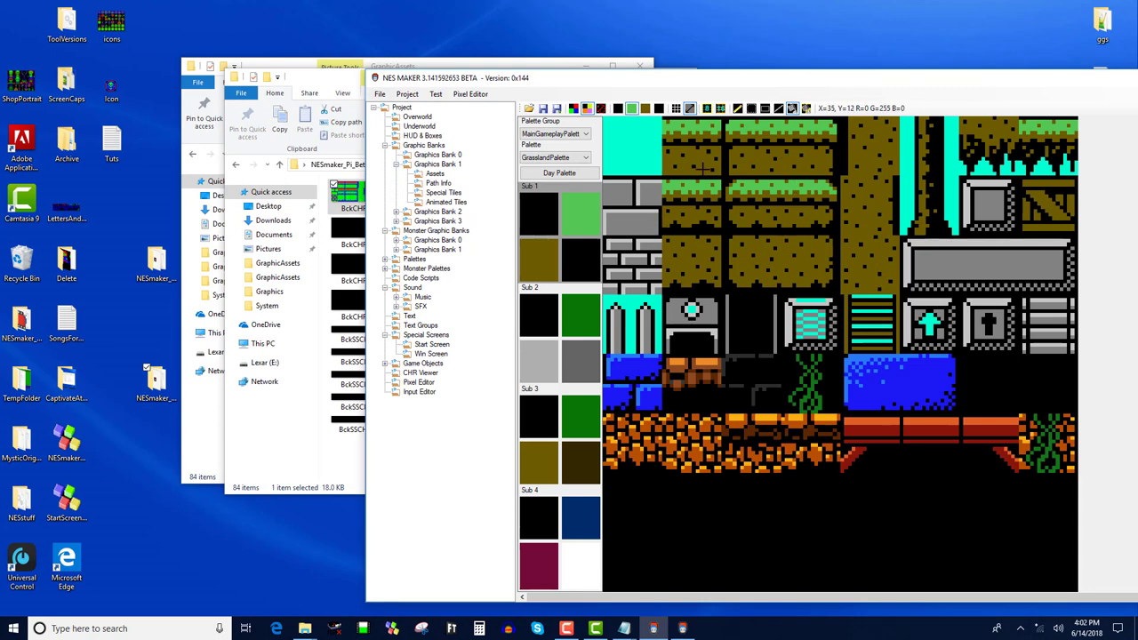
Try gold for the olive entry, then restore it to olive
{"action": "left_click", "coordinate": [532, 259]}
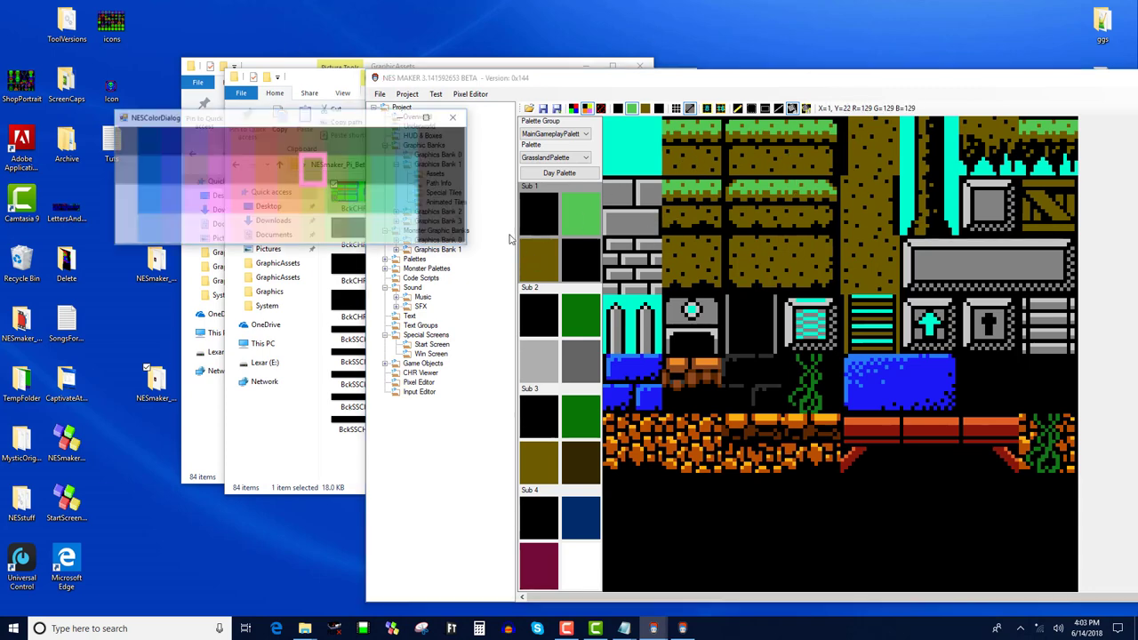
{"action": "left_click", "coordinate": [317, 193]}
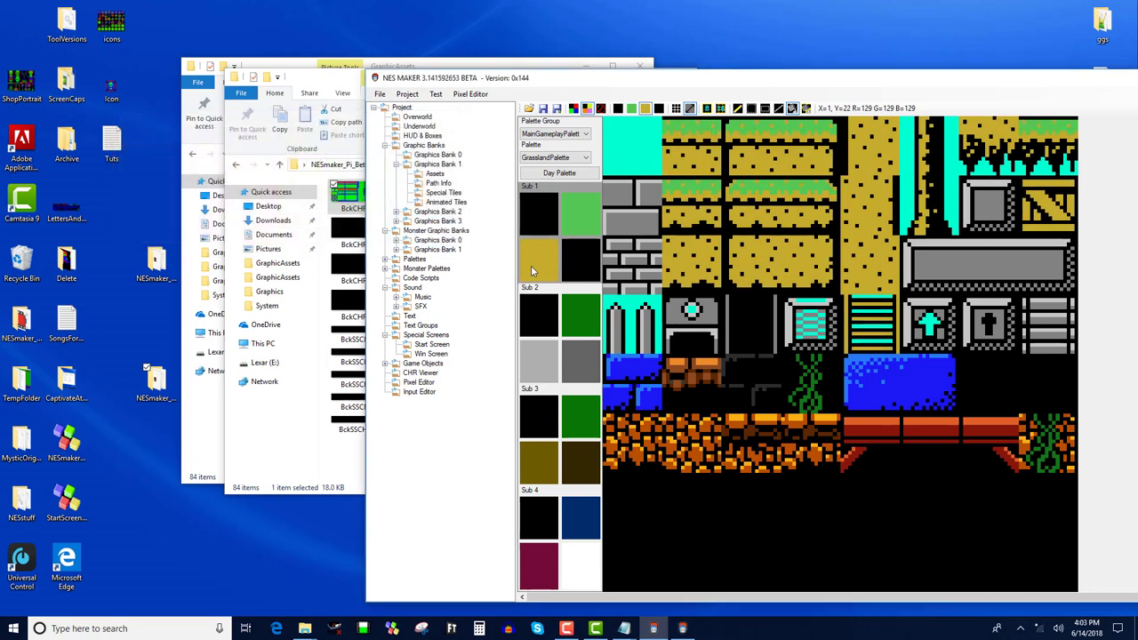
{"action": "left_click", "coordinate": [537, 263]}
{"action": "left_click", "coordinate": [321, 190]}
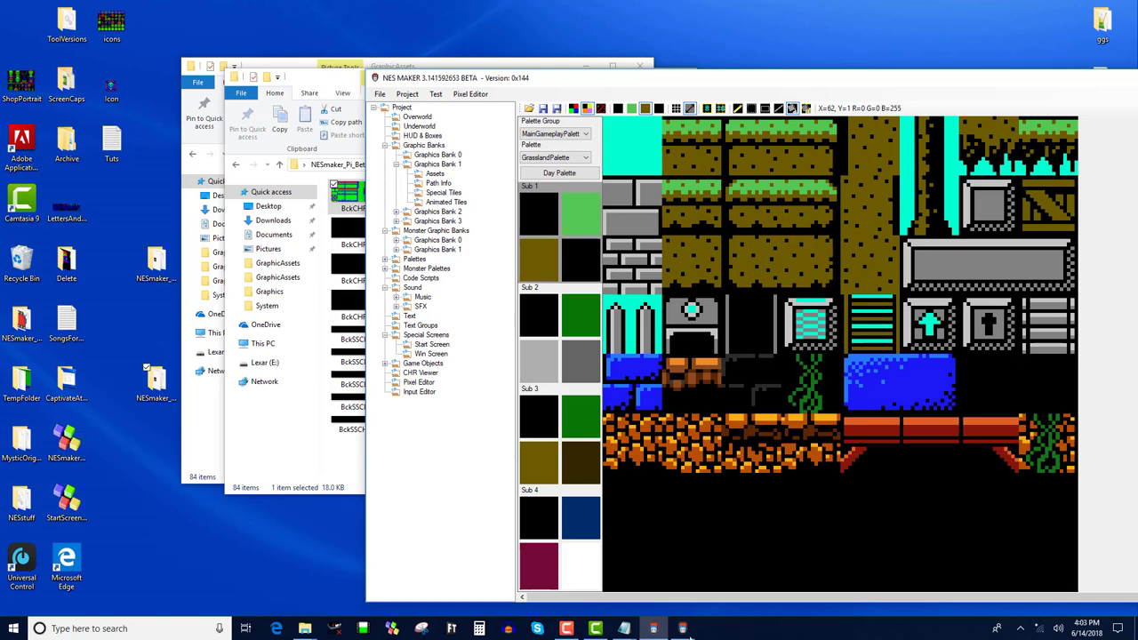
Bring up the overworld screen editor and move it aside to uncover the tile editor
{"action": "left_click", "coordinate": [682, 629]}
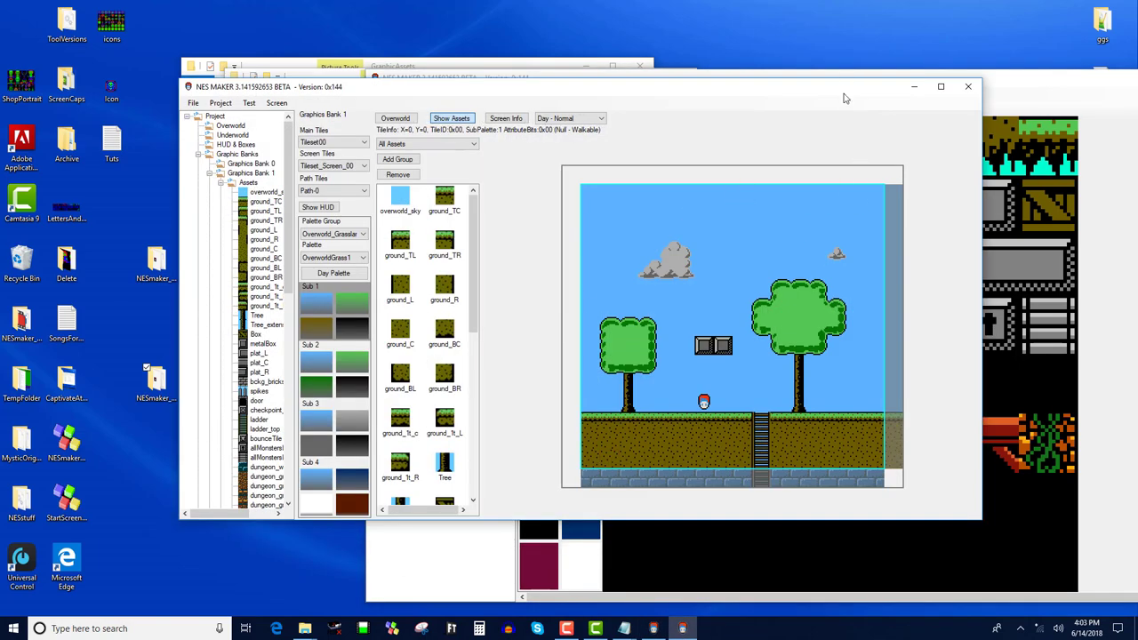
{"action": "left_click_drag", "start_coordinate": [843, 99], "coordinate": [480, 60]}
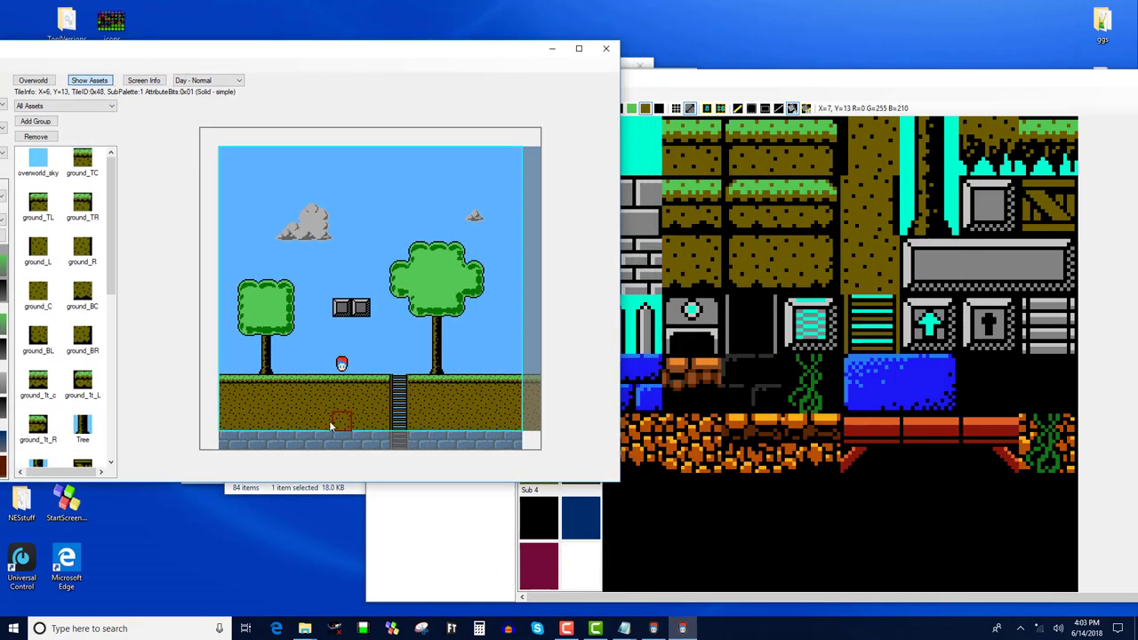
{"action": "left_click_drag", "start_coordinate": [214, 54], "coordinate": [248, 60]}
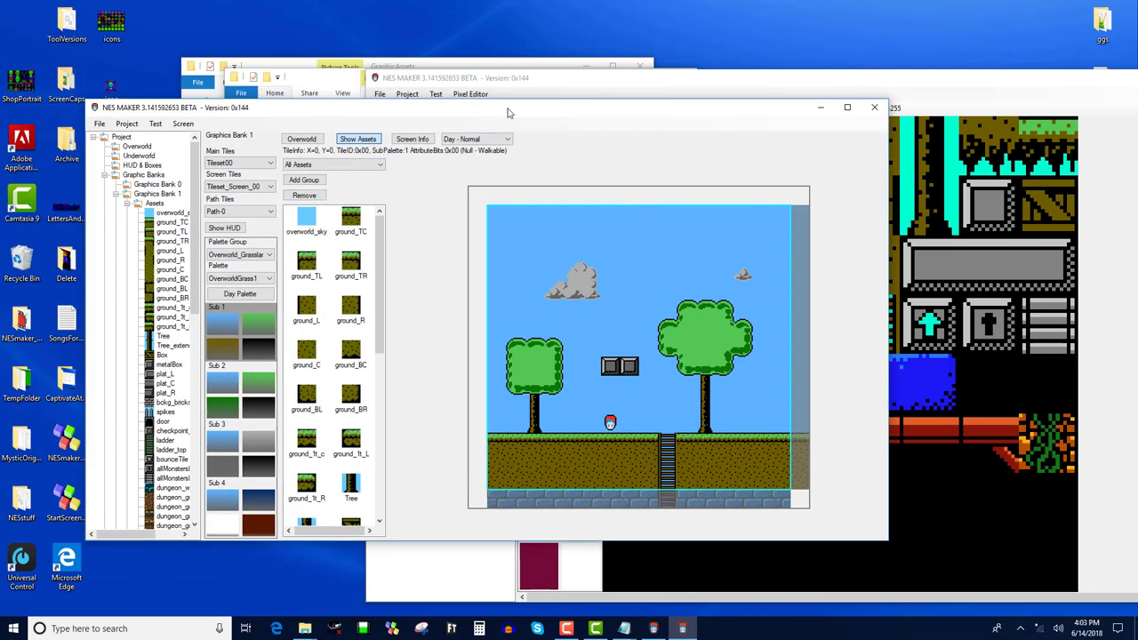
{"action": "left_click_drag", "start_coordinate": [519, 110], "coordinate": [765, 283]}
Set Sub 1's first colour to light blue and show the tileset in raw colours
{"action": "left_click", "coordinate": [537, 213]}
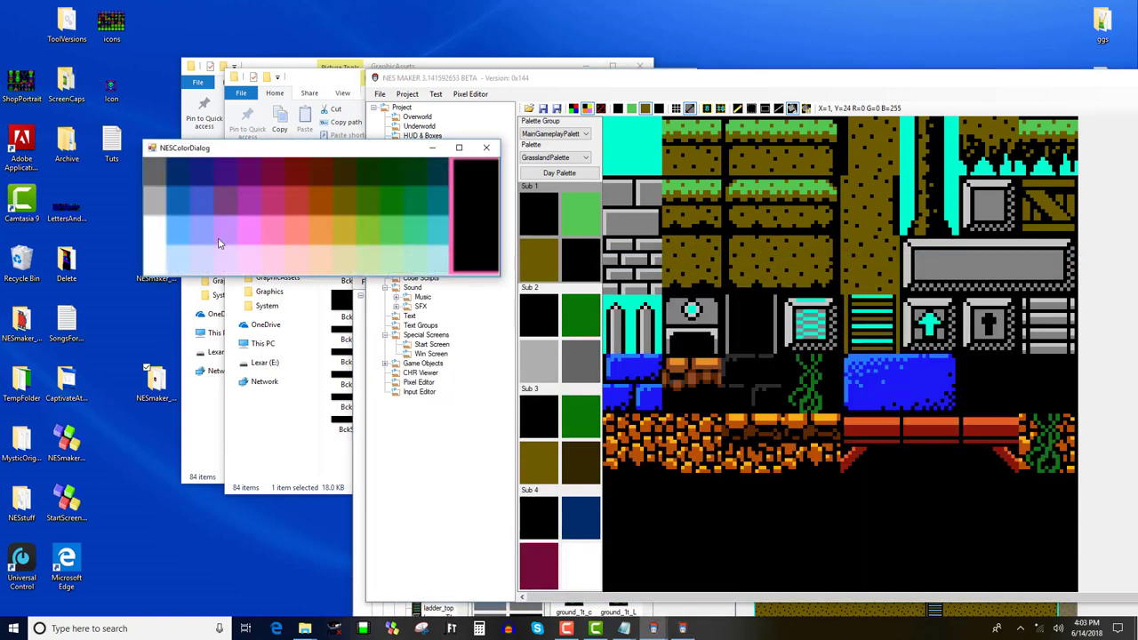
{"action": "left_click", "coordinate": [178, 232]}
{"action": "left_click", "coordinate": [683, 629]}
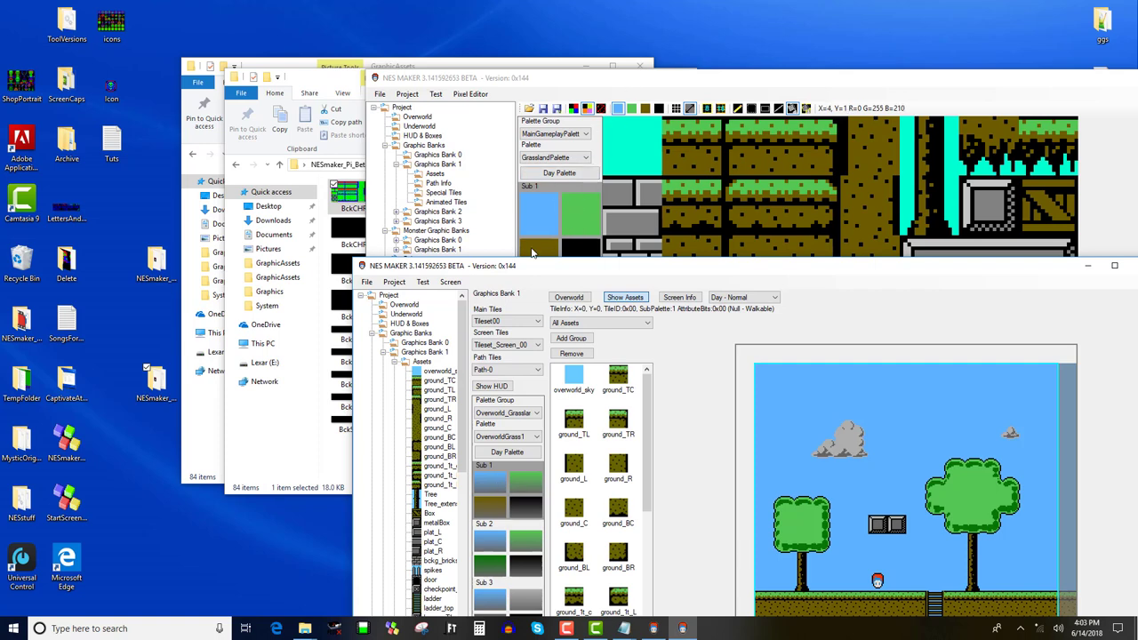
{"action": "left_click", "coordinate": [760, 78]}
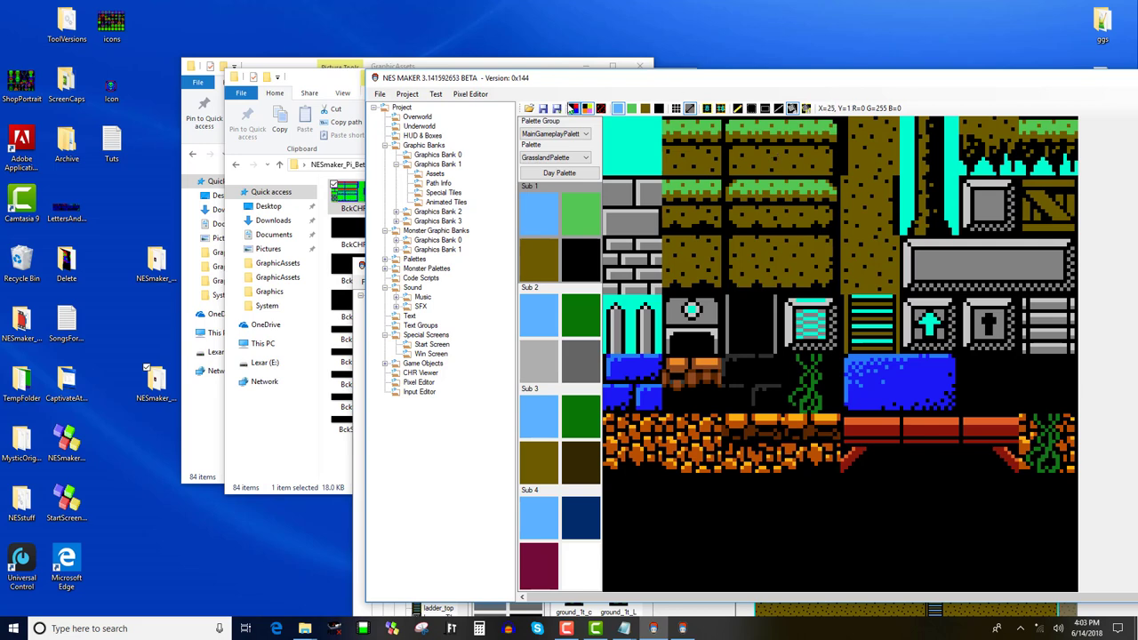
{"action": "left_click", "coordinate": [574, 107]}
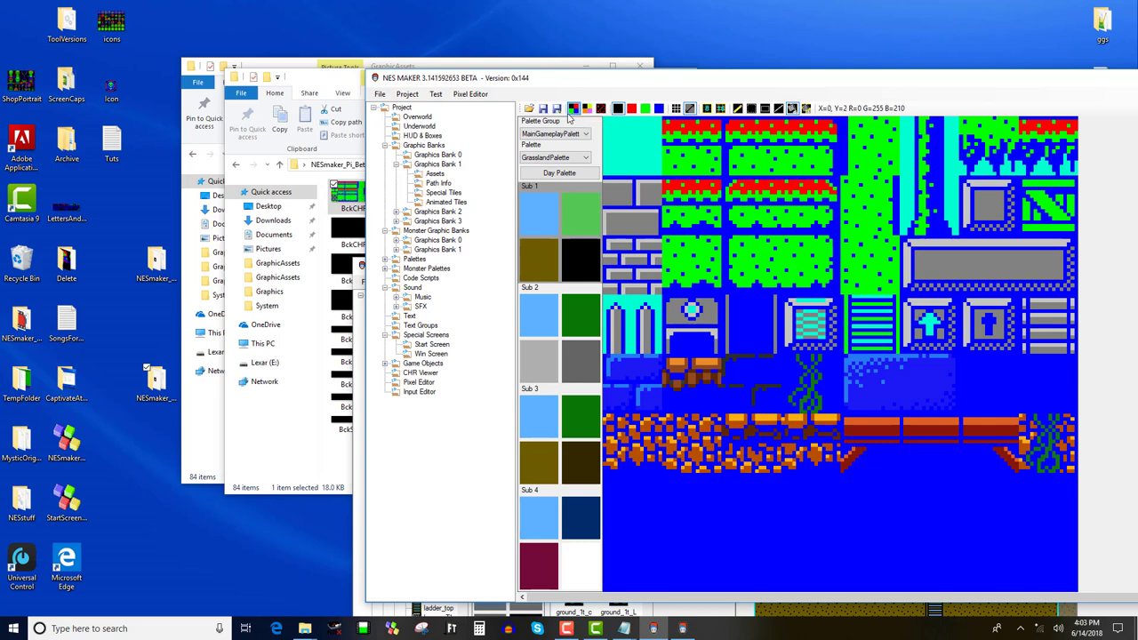
Create a blank 16 x 16 bitmap with the pixel grid and 8x8 tile lines shown
{"action": "left_click", "coordinate": [470, 93]}
{"action": "mouse_move", "coordinate": [487, 107]}
{"action": "left_click", "coordinate": [569, 108]}
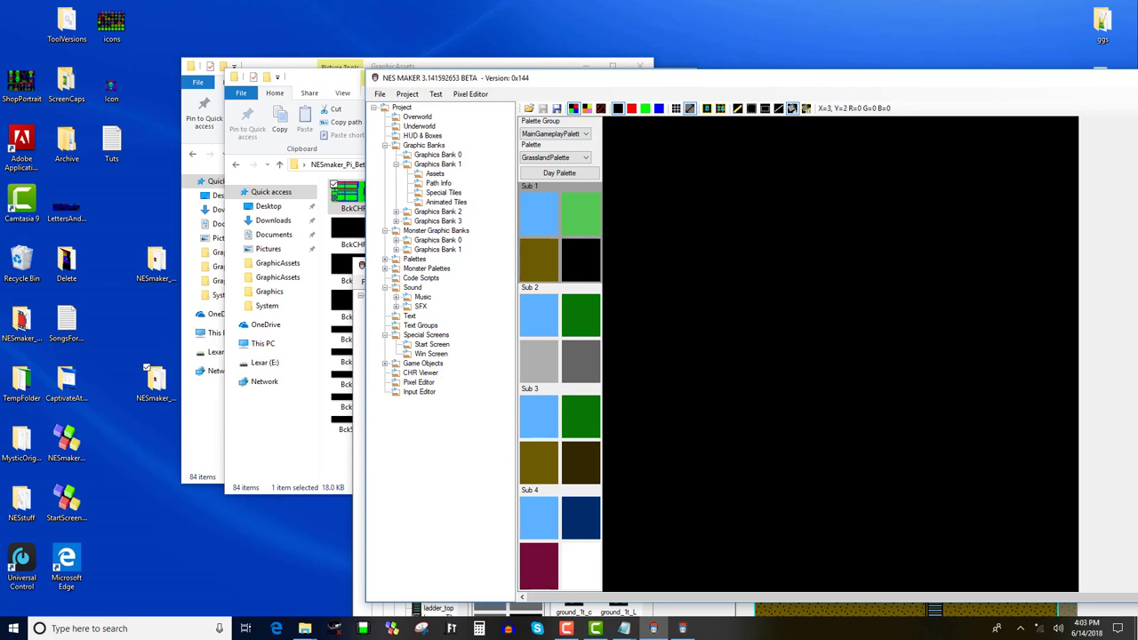
{"action": "left_click", "coordinate": [676, 108]}
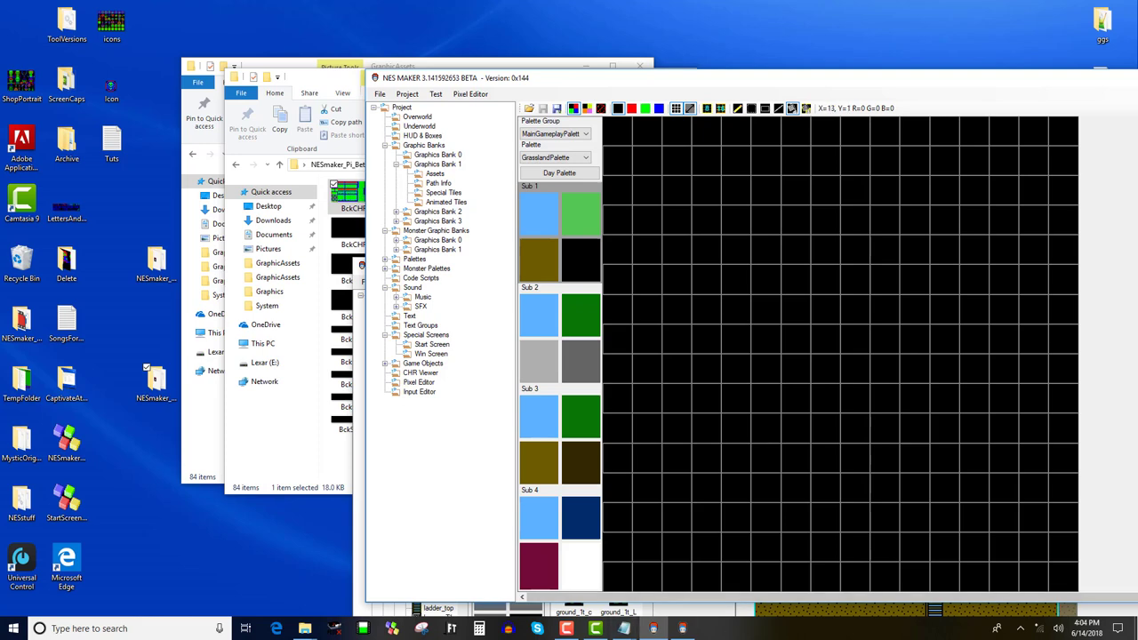
{"action": "left_click", "coordinate": [711, 113]}
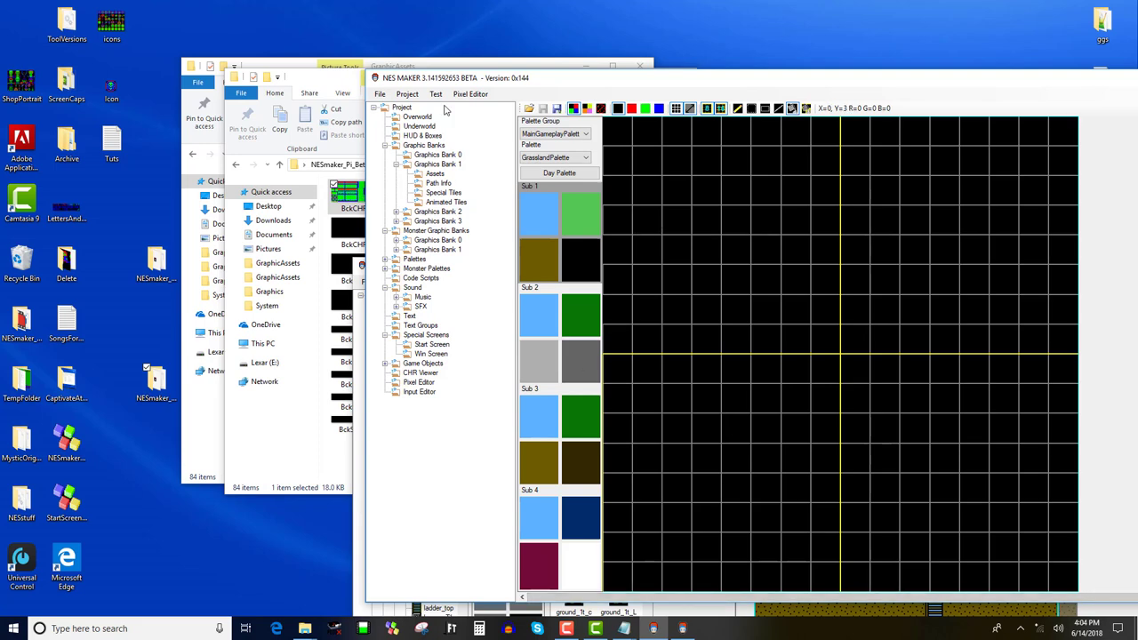
Create a larger new canvas, hide the 8x8 lines, and move the editor window left
{"action": "left_click", "coordinate": [468, 94]}
{"action": "mouse_move", "coordinate": [498, 107]}
{"action": "left_click", "coordinate": [578, 124]}
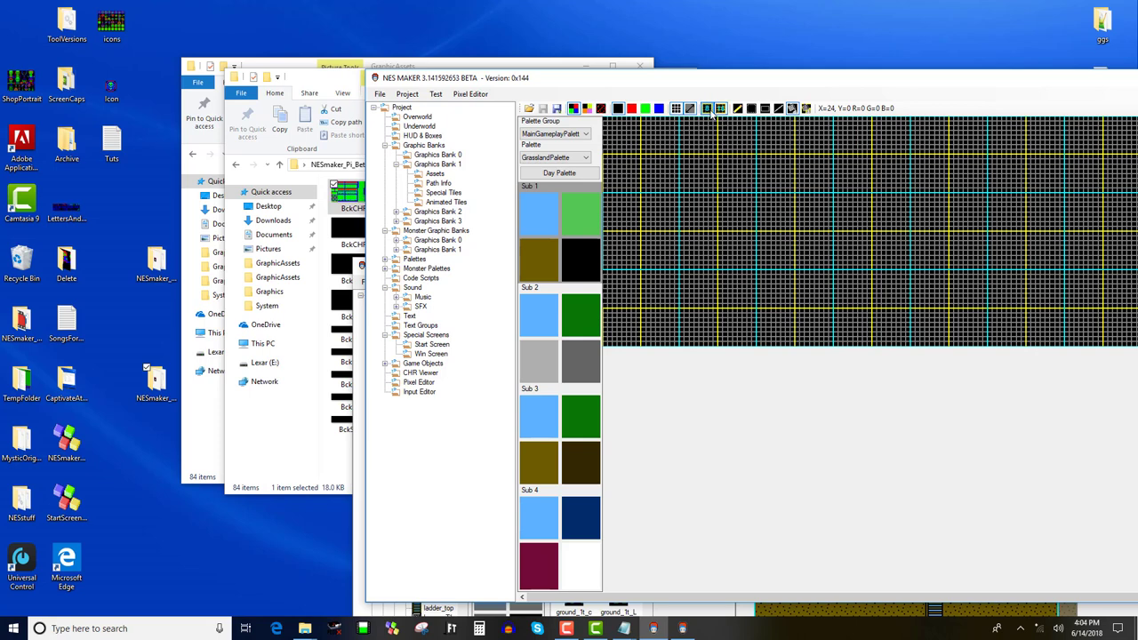
{"action": "left_click", "coordinate": [707, 107]}
{"action": "left_click_drag", "start_coordinate": [955, 82], "coordinate": [700, 82]}
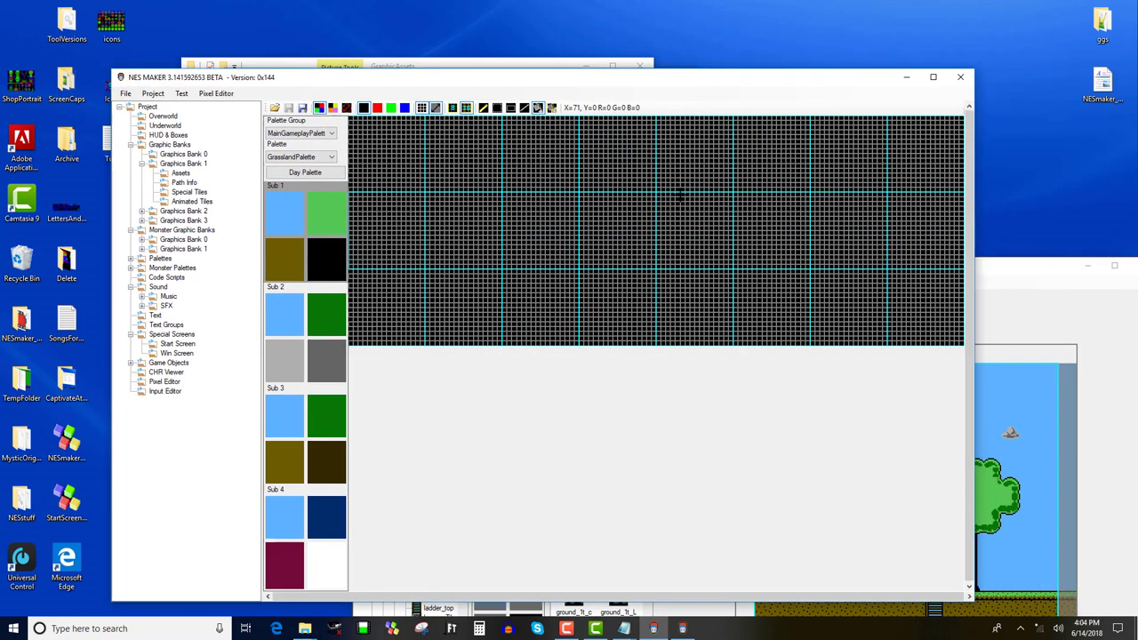
Show both the 8x8 and 16x16 tile lines with the fine pixel grid turned off
{"action": "left_click", "coordinate": [468, 108]}
{"action": "left_click", "coordinate": [453, 108]}
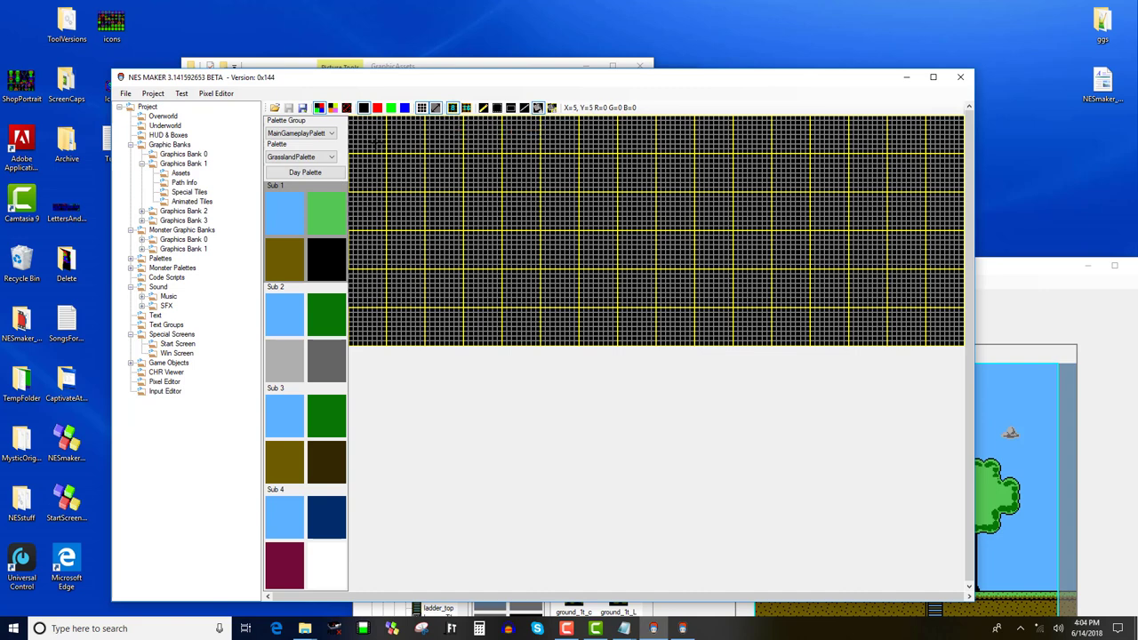
{"action": "left_click", "coordinate": [466, 107]}
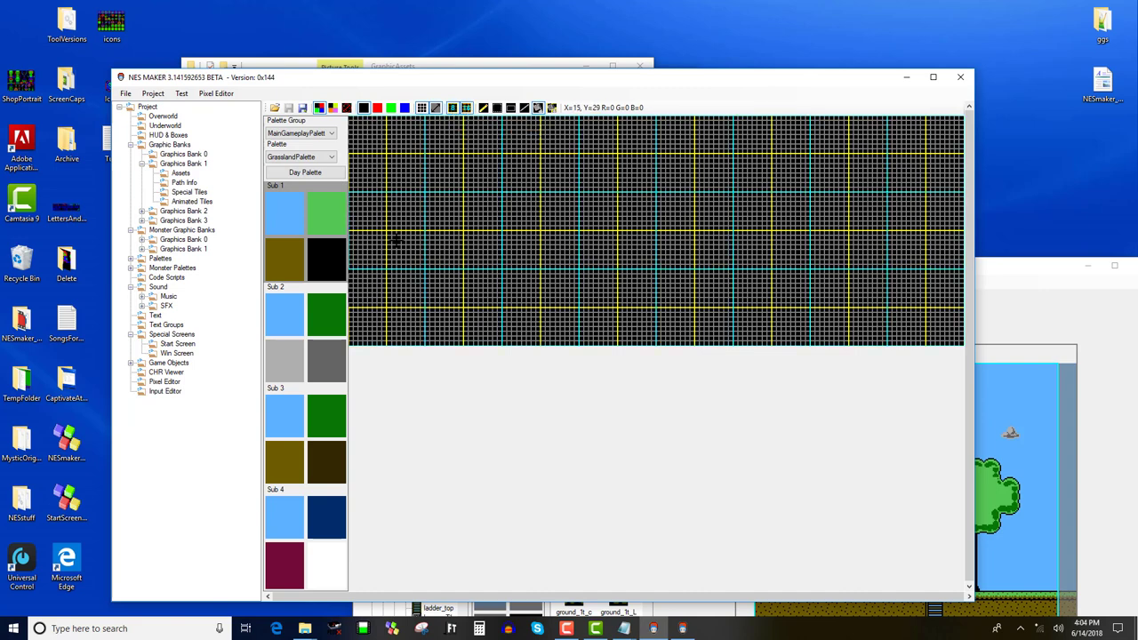
{"action": "left_click", "coordinate": [424, 107]}
{"action": "left_click", "coordinate": [423, 108]}
{"action": "left_click", "coordinate": [423, 108]}
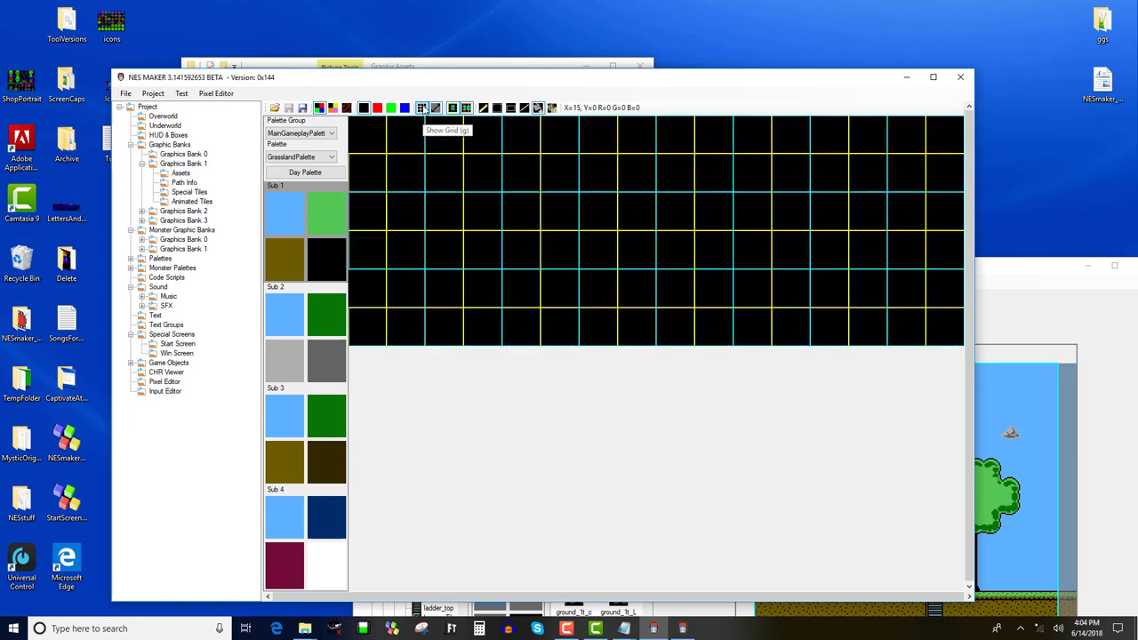
Preview palette translation, turn it back off, then select the Rectangle Tool with red
{"action": "left_click", "coordinate": [333, 109]}
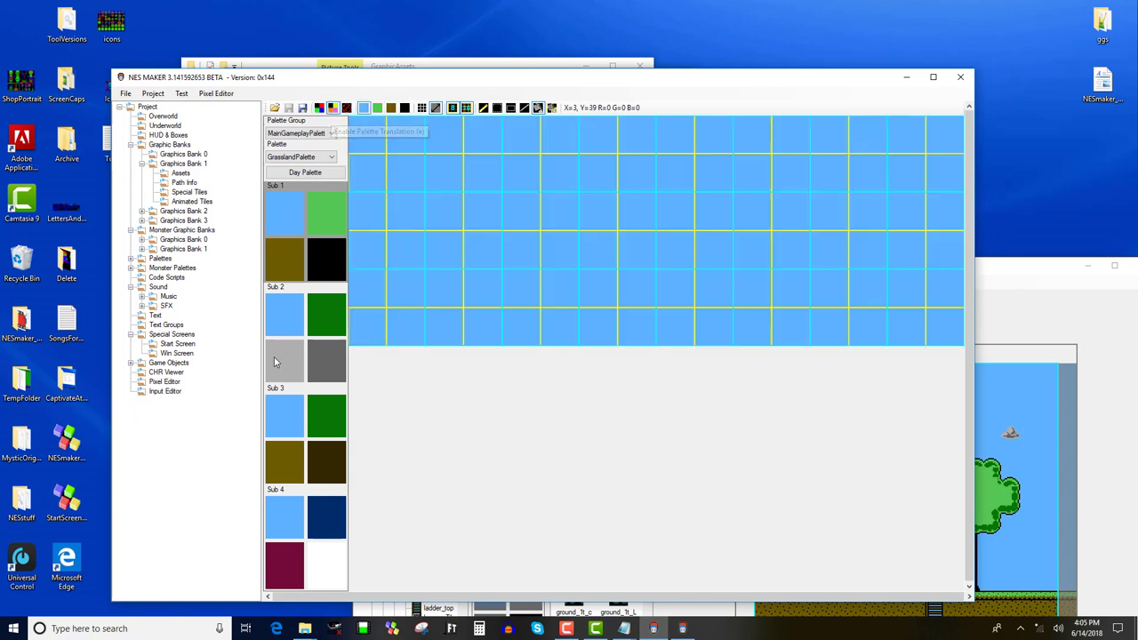
{"action": "key", "text": "d"}
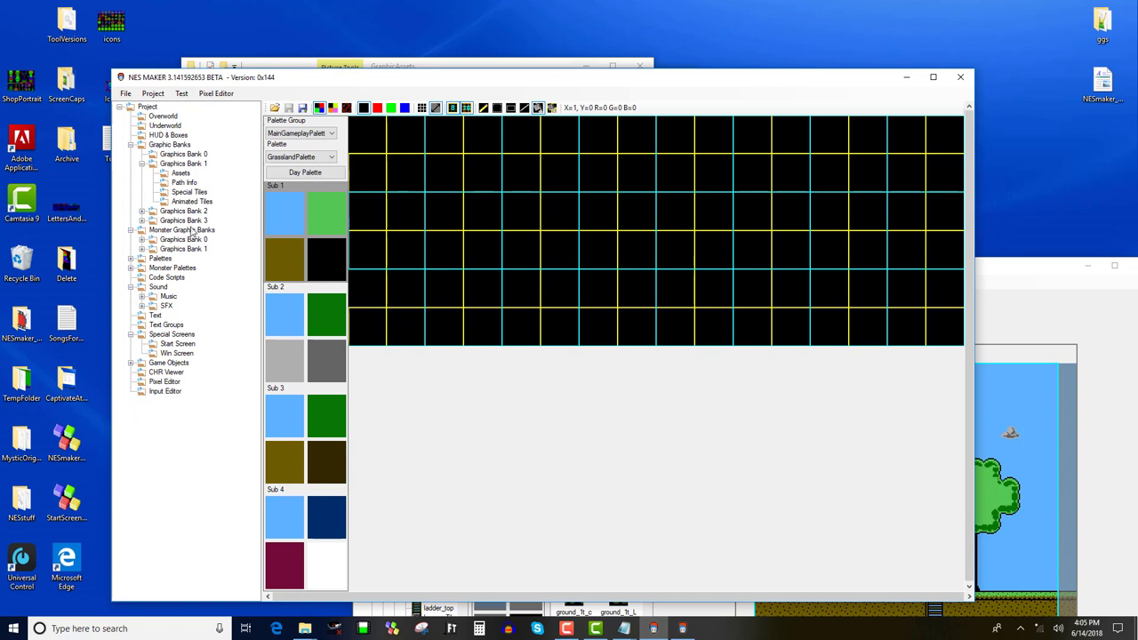
{"action": "left_click", "coordinate": [332, 107]}
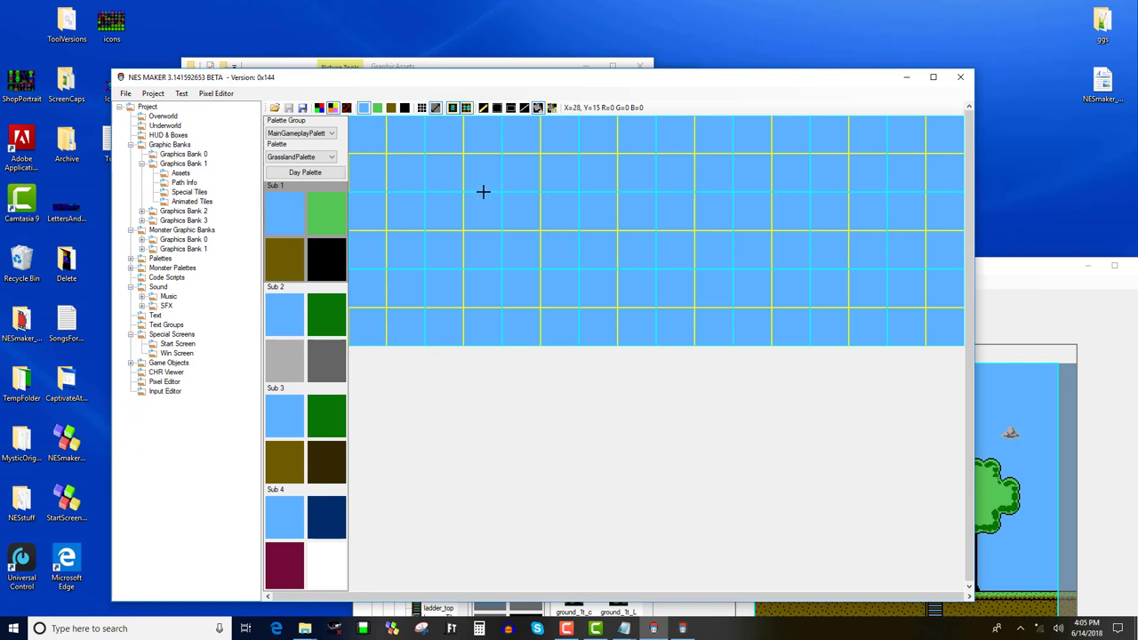
{"action": "left_click", "coordinate": [320, 108]}
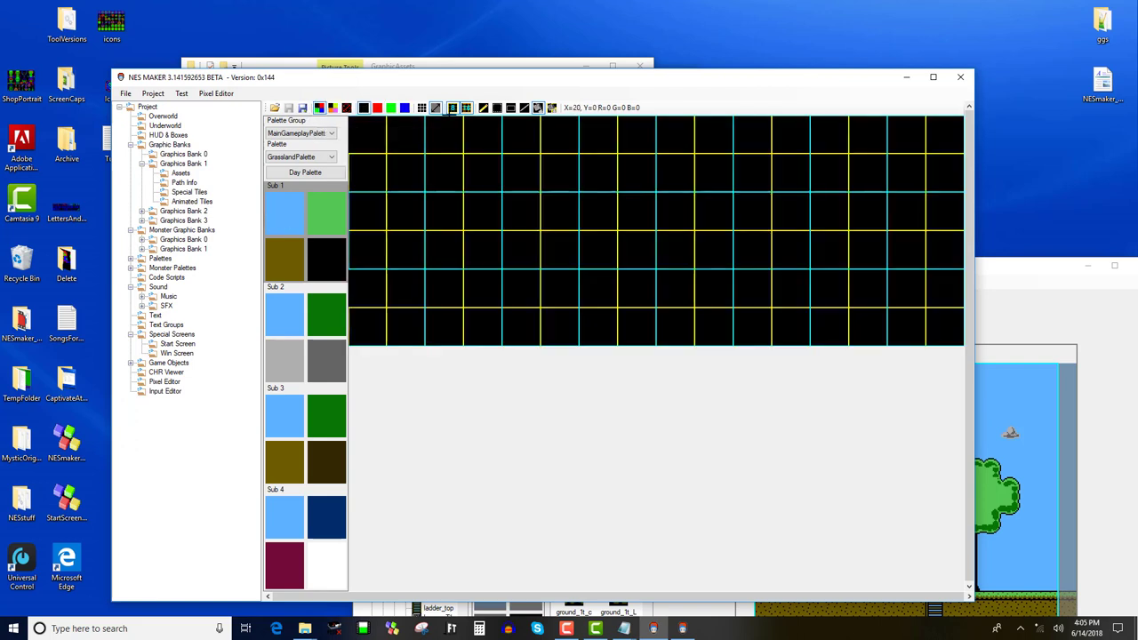
{"action": "left_click", "coordinate": [511, 107]}
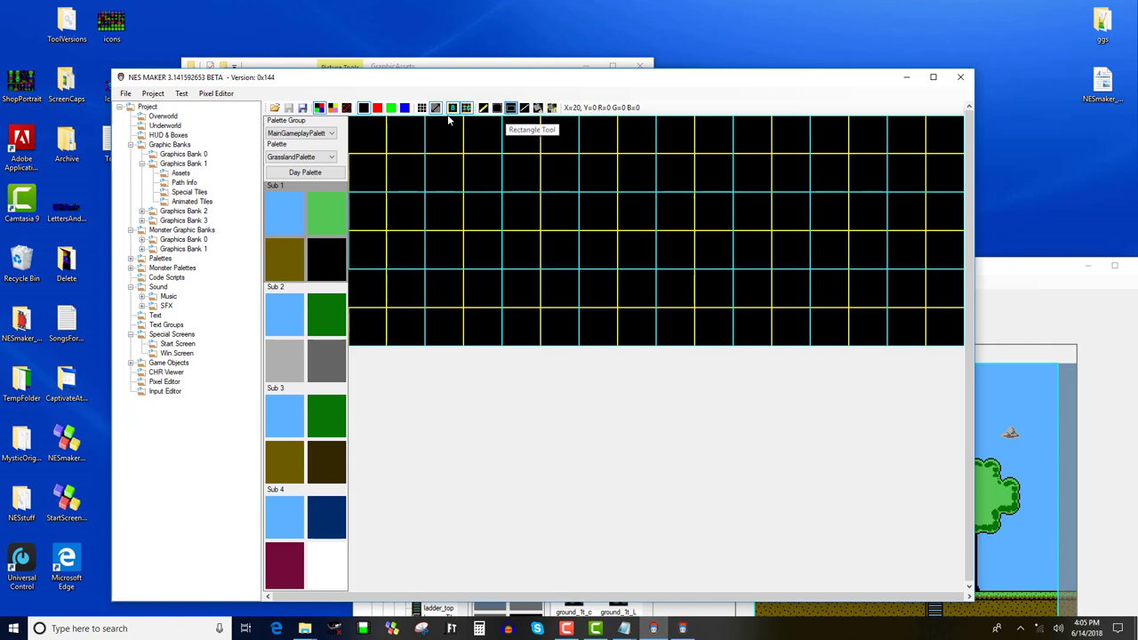
{"action": "left_click", "coordinate": [377, 107]}
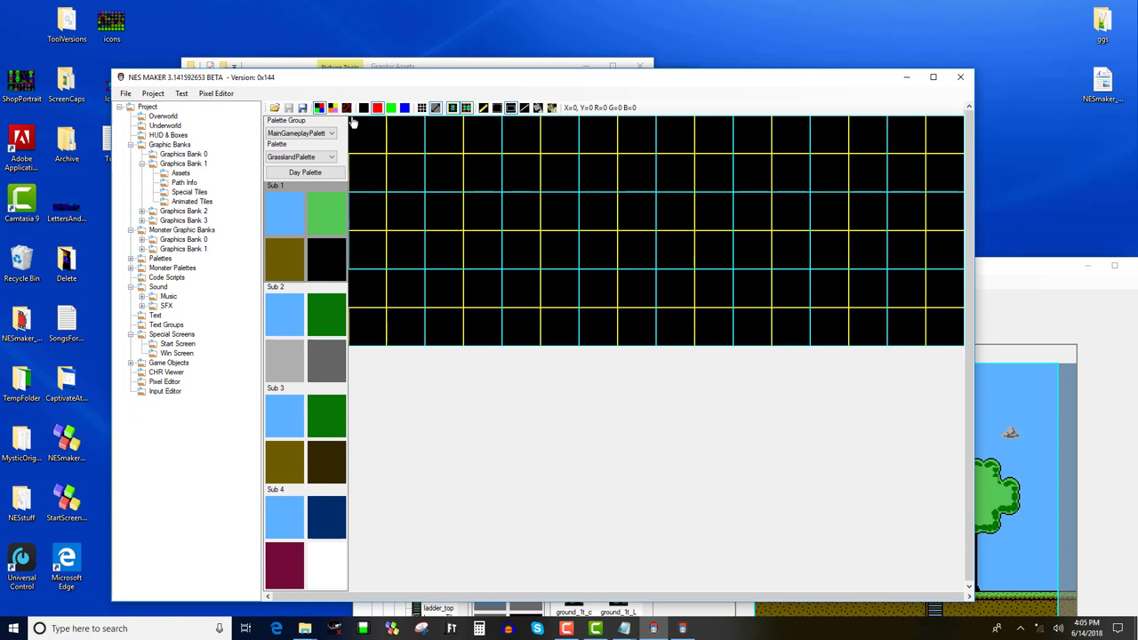
Fill the top-left 16x16 area red and draw a green square inside it
{"action": "left_click_drag", "start_coordinate": [353, 122], "coordinate": [425, 191]}
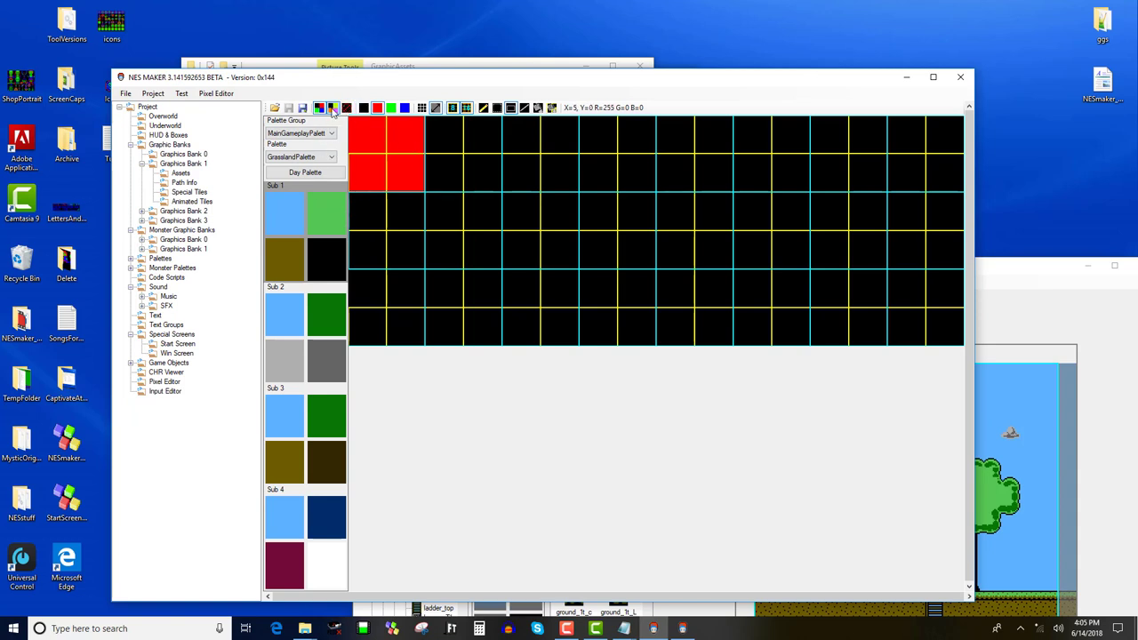
{"action": "left_click", "coordinate": [333, 108]}
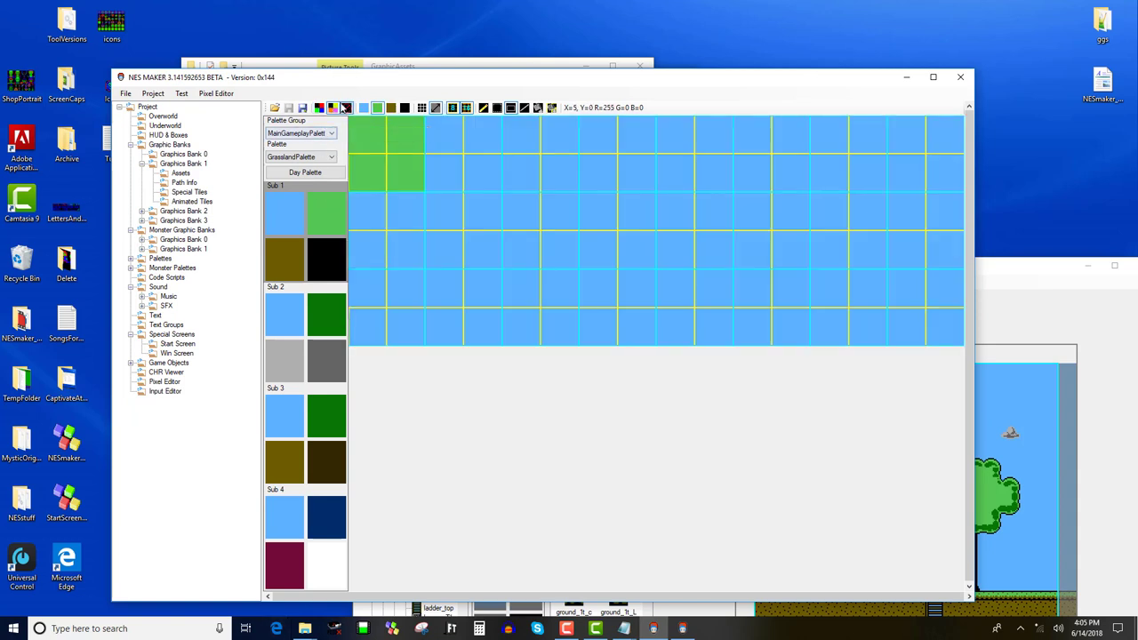
{"action": "left_click", "coordinate": [319, 107]}
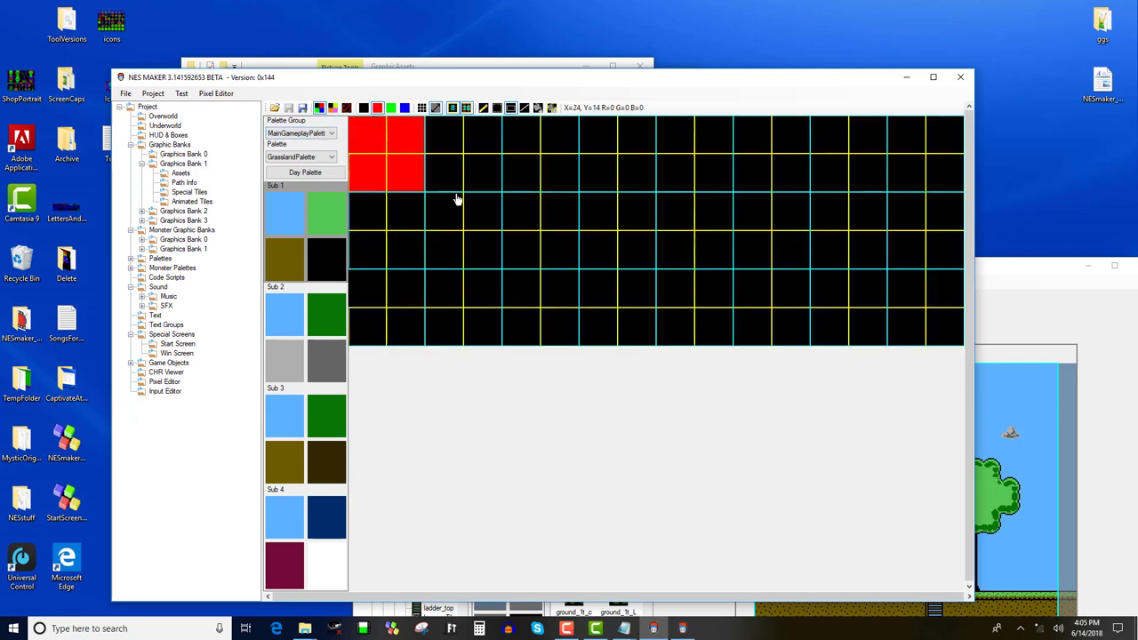
{"action": "left_click", "coordinate": [390, 108]}
{"action": "left_click", "coordinate": [324, 264]}
{"action": "left_click", "coordinate": [294, 258]}
{"action": "left_click_drag", "start_coordinate": [373, 135], "coordinate": [401, 171]}
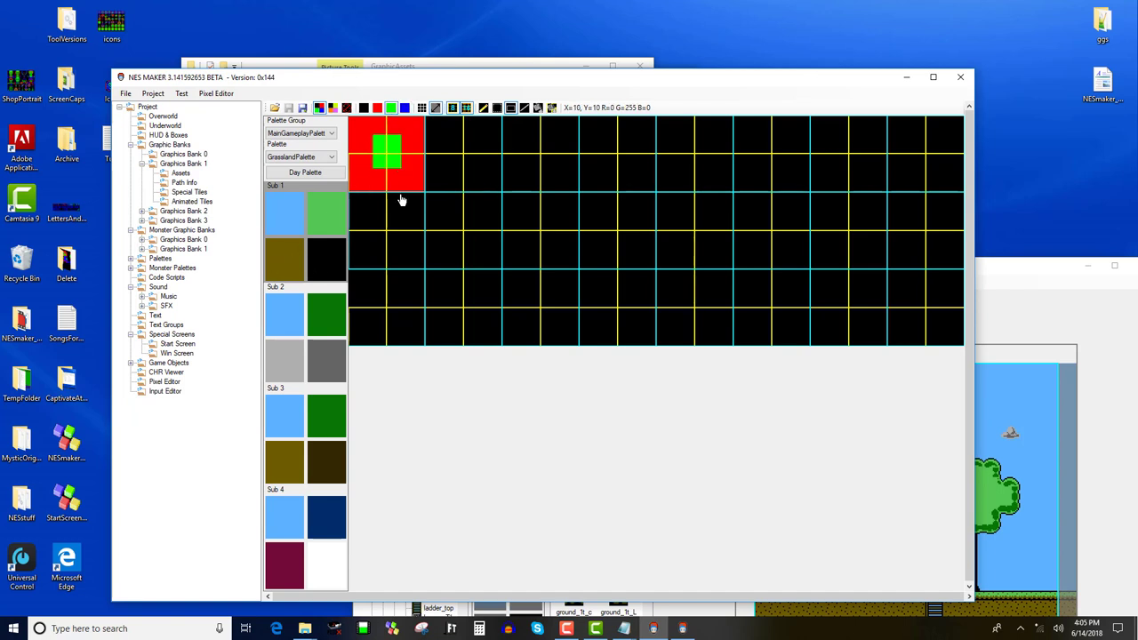
Add a small blue centre block, then red and blue diagonal lines across the tile
{"action": "left_click", "coordinate": [403, 107]}
{"action": "left_click_drag", "start_coordinate": [383, 148], "coordinate": [391, 158]}
{"action": "left_click", "coordinate": [377, 107]}
{"action": "left_click_drag", "start_coordinate": [353, 123], "coordinate": [425, 195]}
{"action": "left_click", "coordinate": [404, 108]}
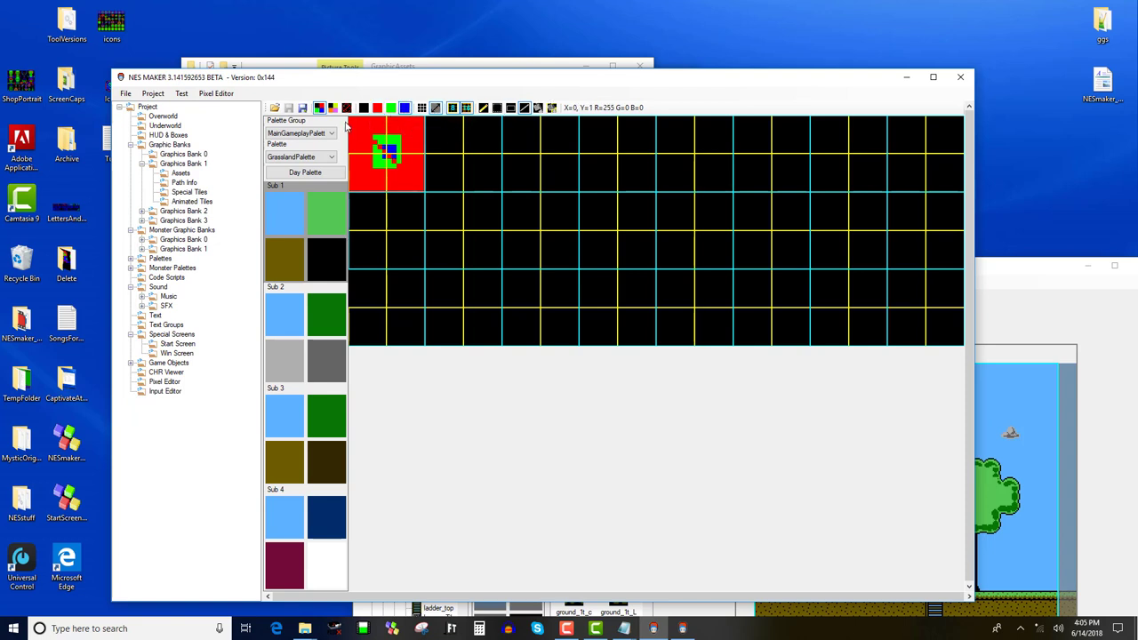
{"action": "left_click_drag", "start_coordinate": [350, 119], "coordinate": [424, 196]}
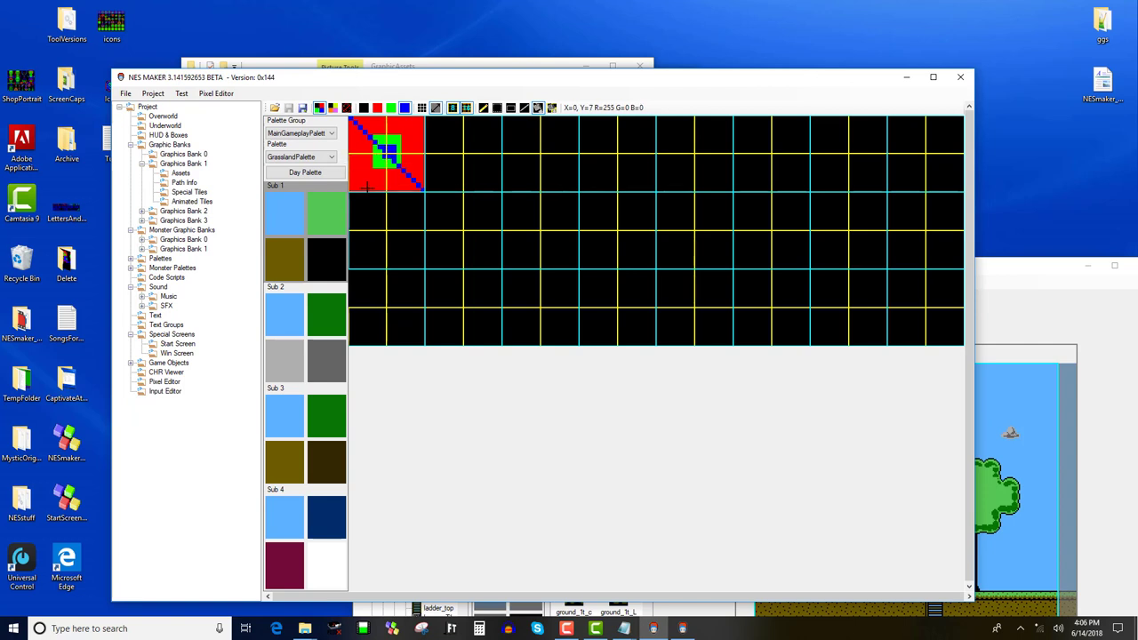
Flood-fill the blue pixels green, then repaint the diagonal and upper square blue
{"action": "left_click", "coordinate": [391, 108]}
{"action": "left_click", "coordinate": [392, 147]}
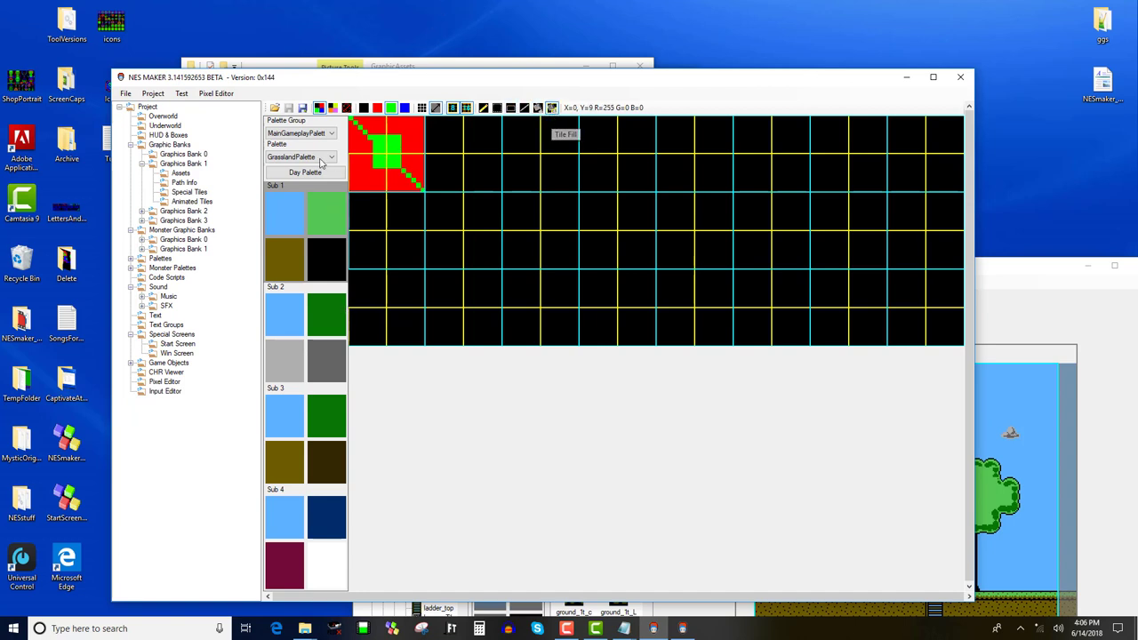
{"action": "left_click", "coordinate": [405, 107]}
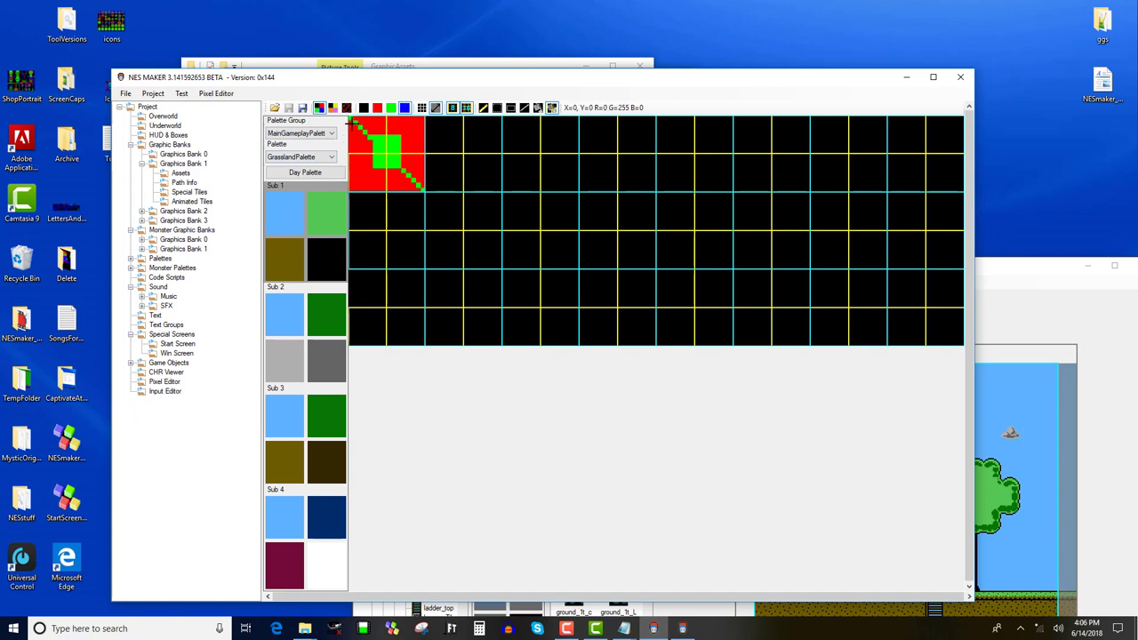
{"action": "mouse_move", "coordinate": [352, 120]}
{"action": "left_mouse_down"}
{"action": "mouse_move", "coordinate": [404, 157]}
{"action": "mouse_move", "coordinate": [400, 144]}
{"action": "mouse_move", "coordinate": [395, 166]}
{"action": "mouse_move", "coordinate": [372, 165]}
{"action": "mouse_move", "coordinate": [383, 160]}
{"action": "left_mouse_up"}
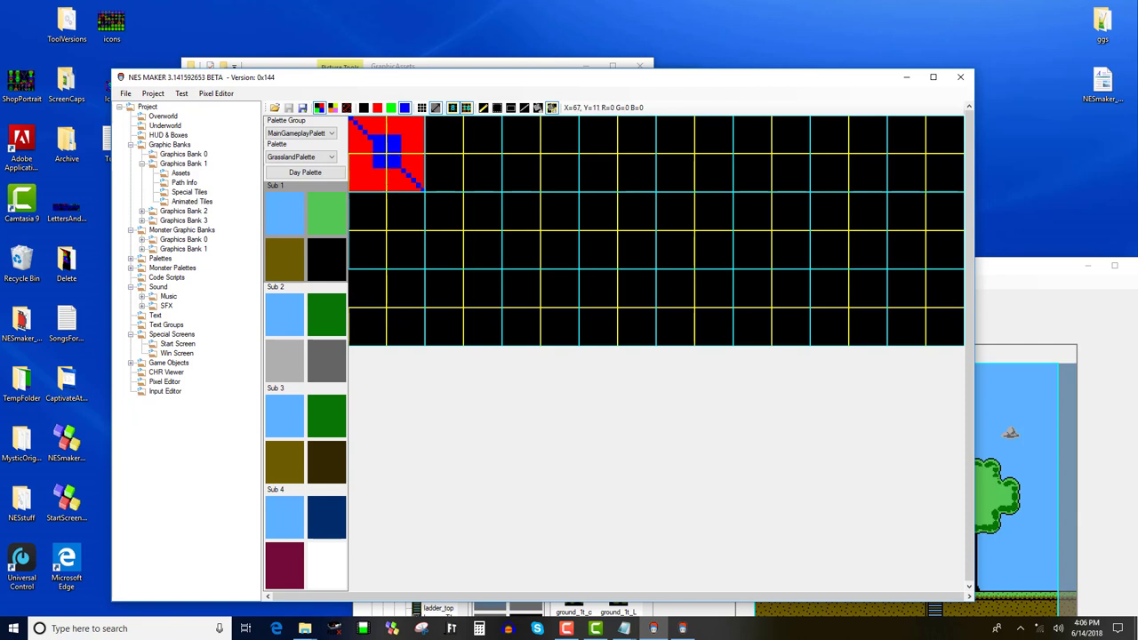
Show the pixel grid, select the top-left red tile, and paste a copy further right
{"action": "left_click", "coordinate": [498, 109]}
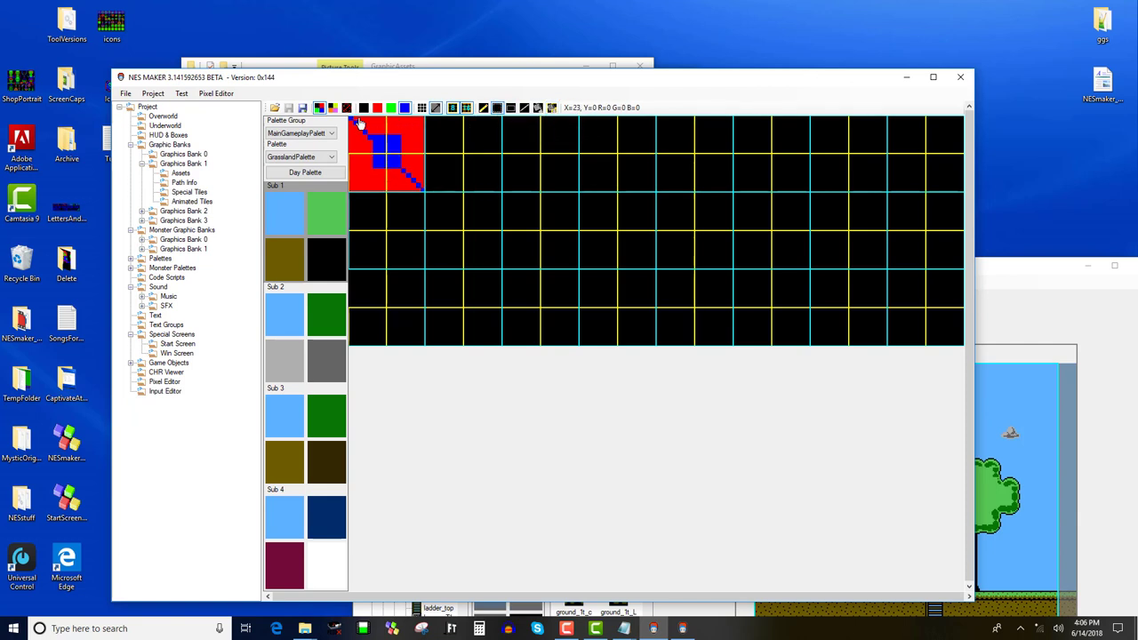
{"action": "left_click", "coordinate": [421, 108]}
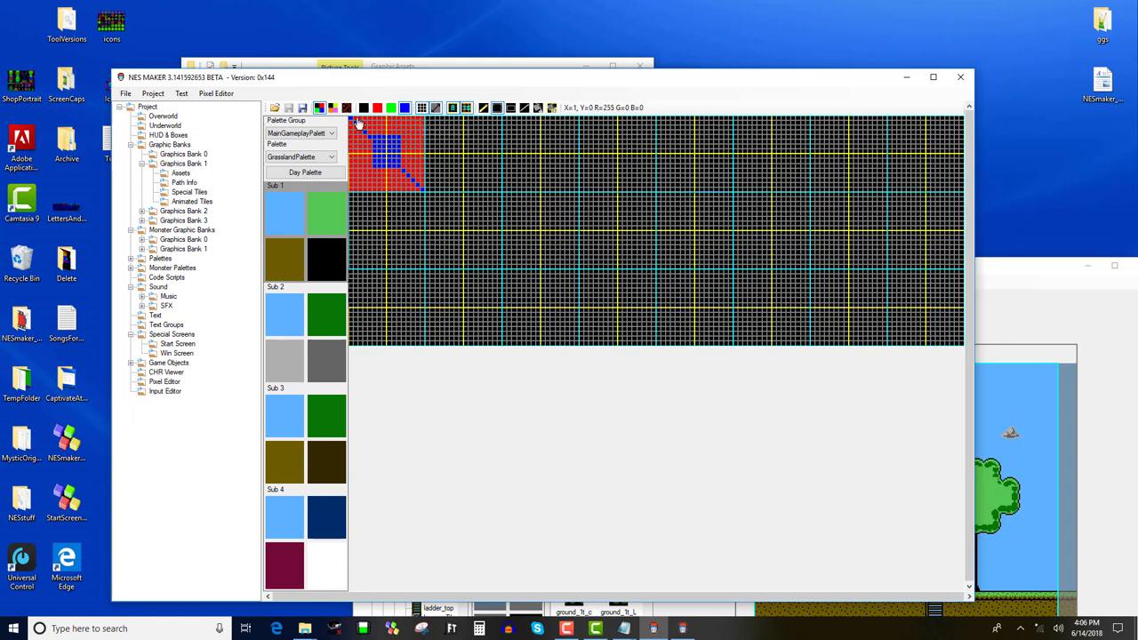
{"action": "left_click_drag", "start_coordinate": [352, 122], "coordinate": [388, 161]}
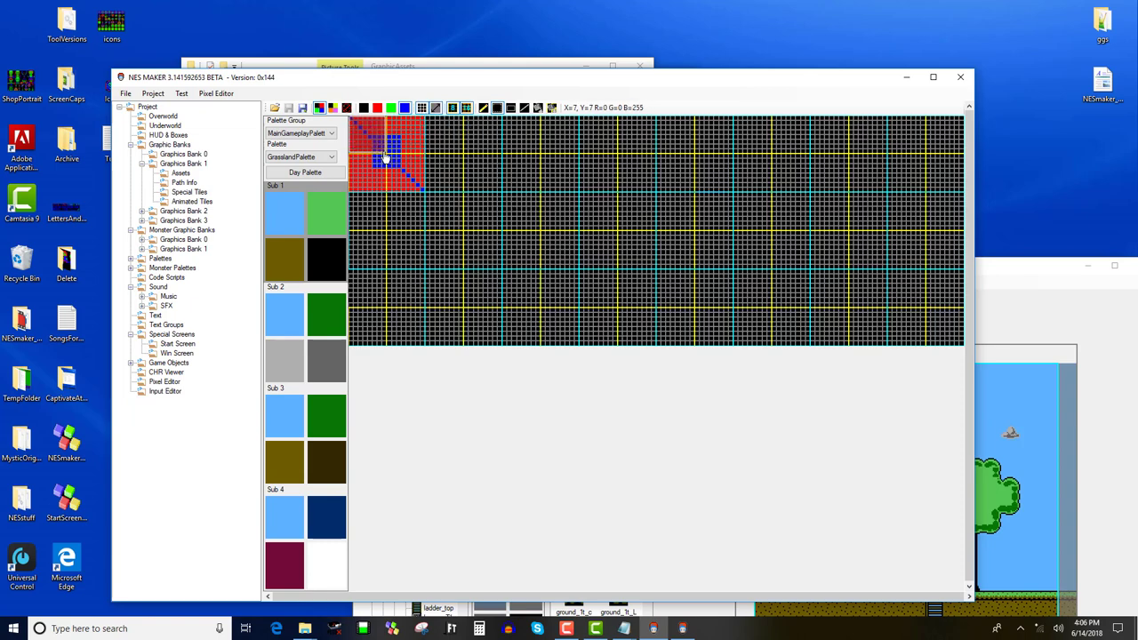
{"action": "left_click", "coordinate": [533, 304]}
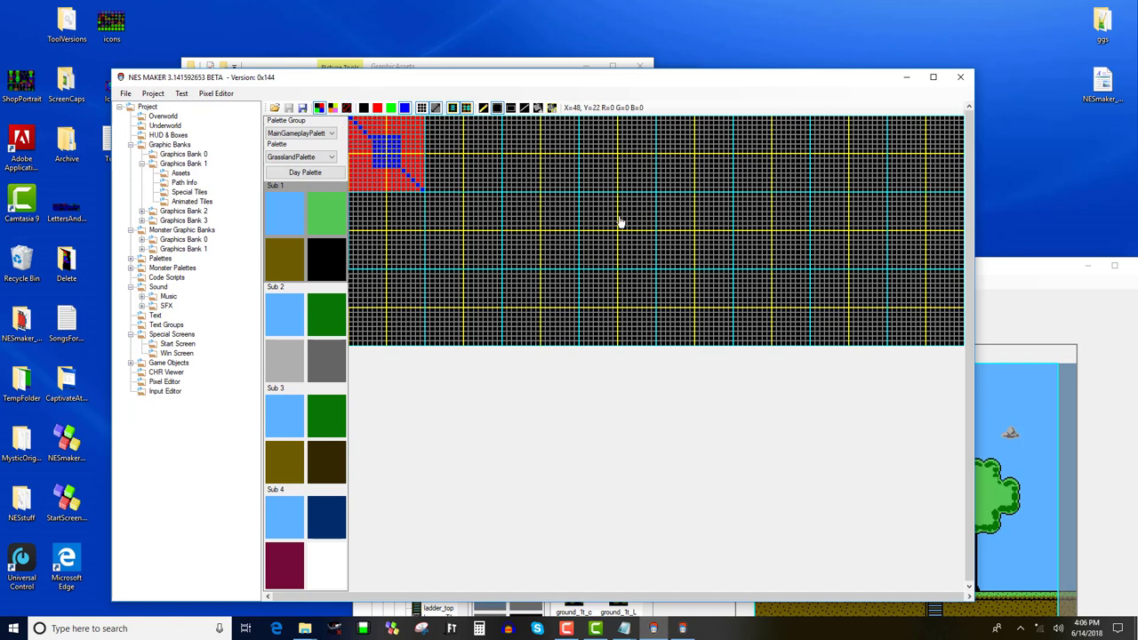
{"action": "left_click", "coordinate": [544, 161]}
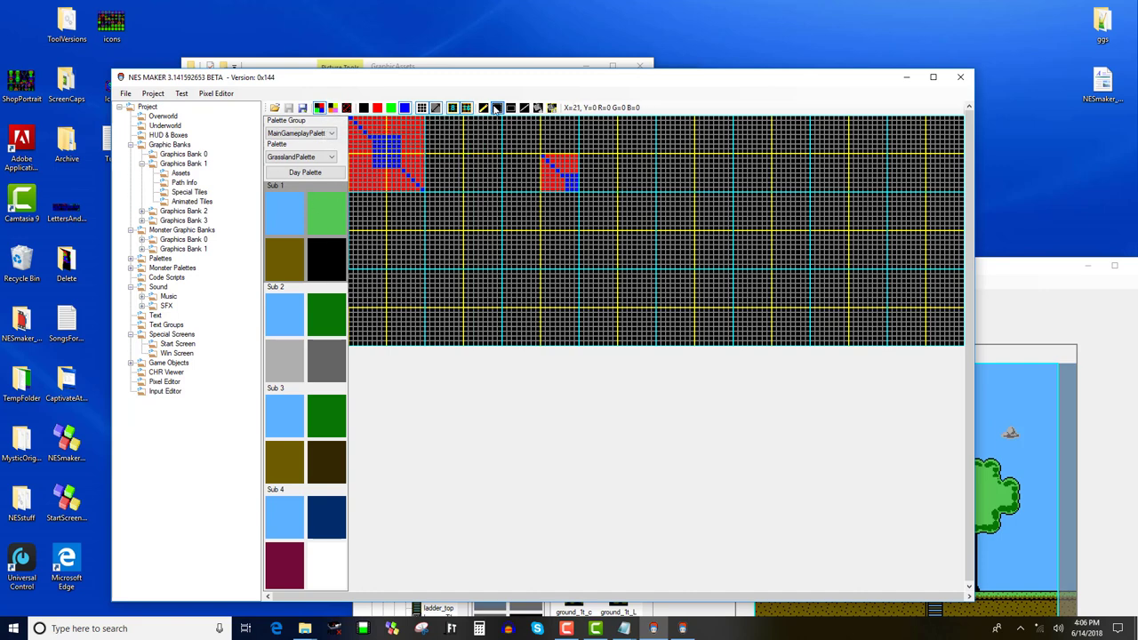
Select the top-left tile, then load BckCHR_00 from NESmaker_Pi_Beta_MyGame1's GraphicAssets folder
{"action": "left_click", "coordinate": [498, 107]}
{"action": "left_click_drag", "start_coordinate": [350, 117], "coordinate": [425, 197]}
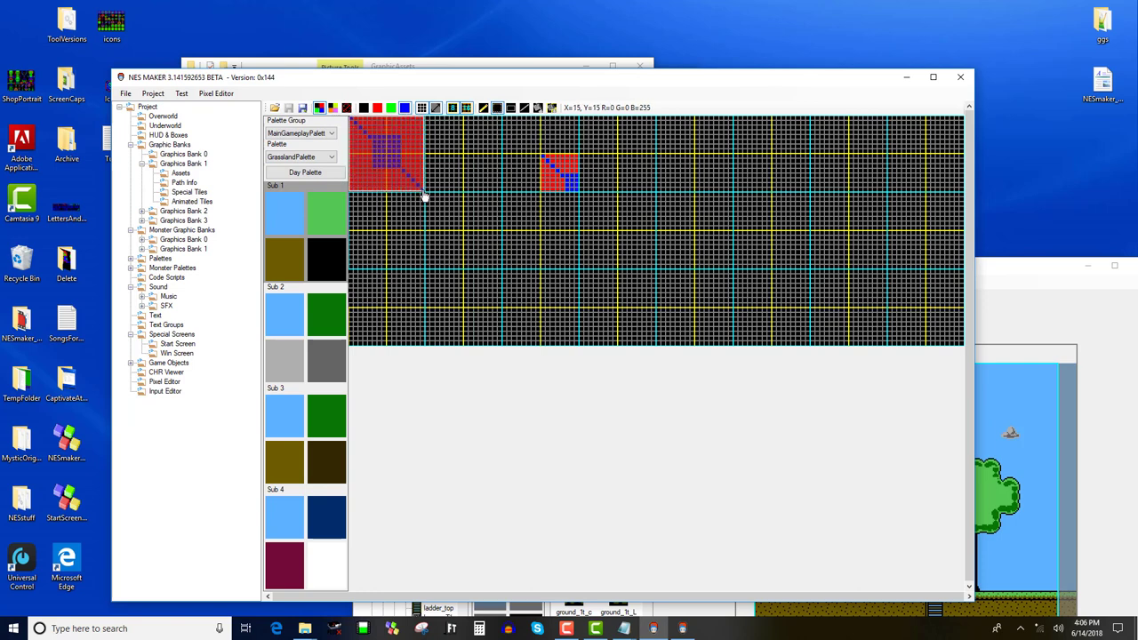
{"action": "left_click", "coordinate": [276, 107]}
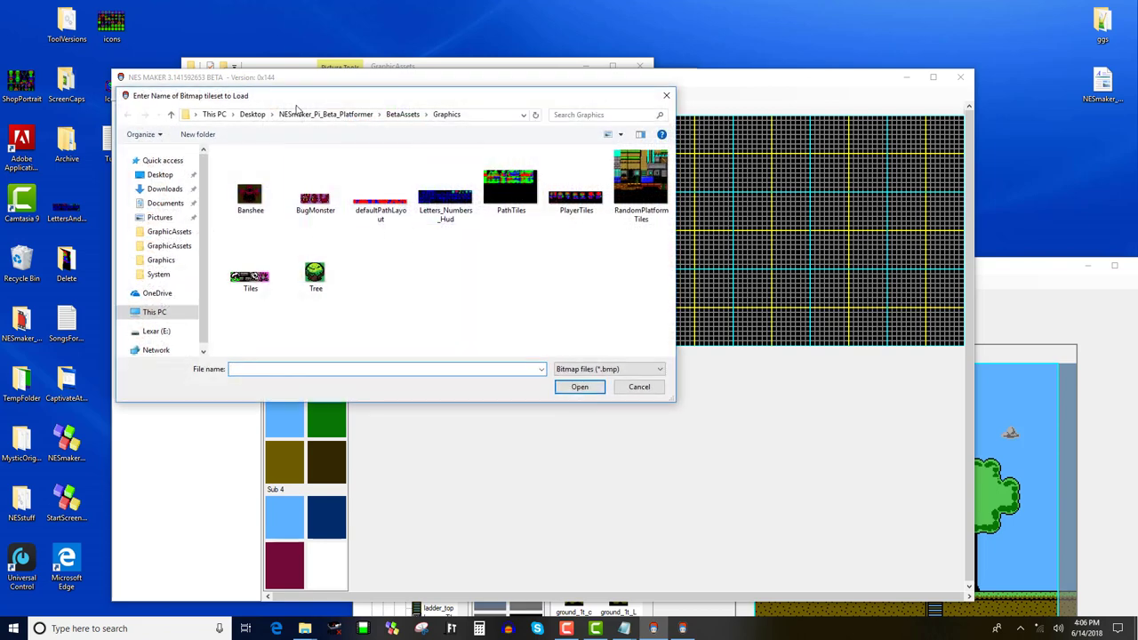
{"action": "left_click", "coordinate": [325, 114]}
{"action": "double_click", "coordinate": [258, 219]}
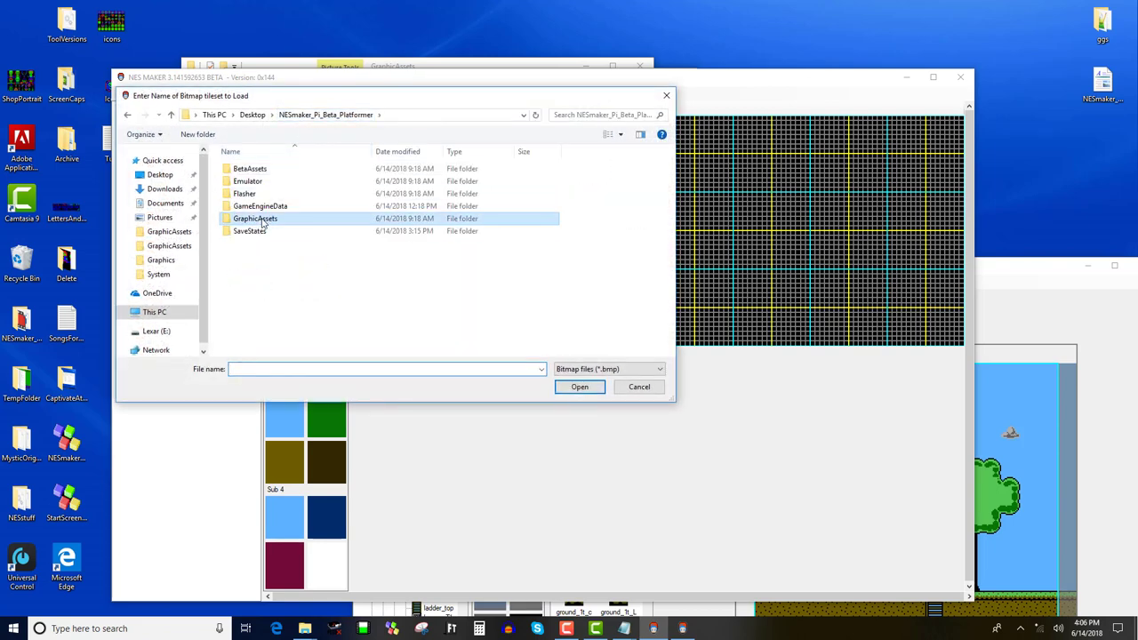
{"action": "left_click", "coordinate": [251, 114]}
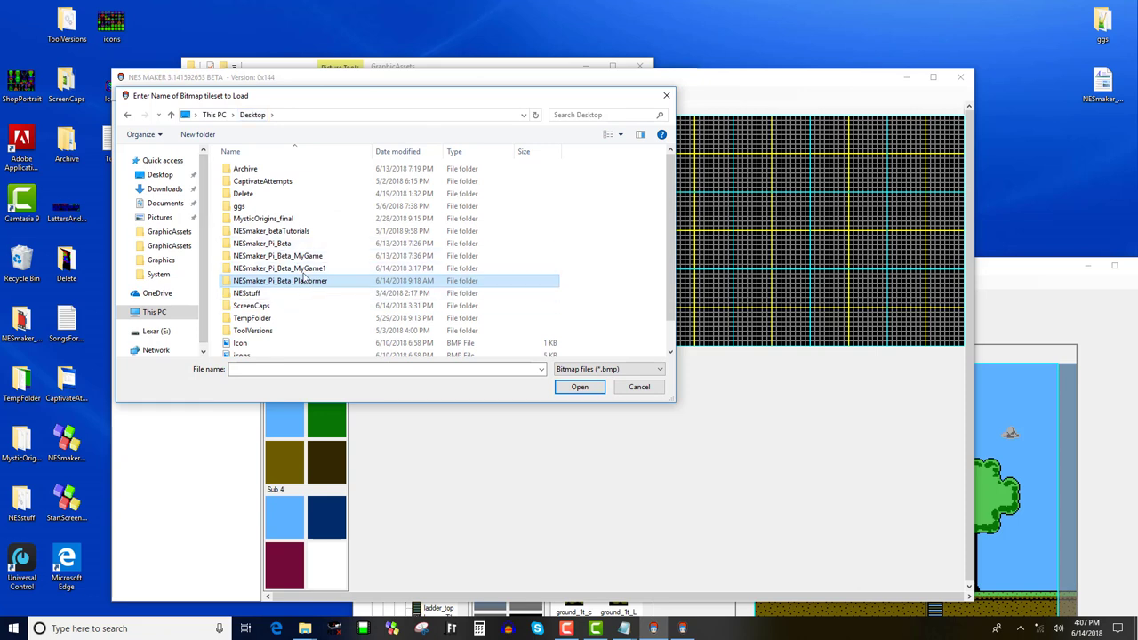
{"action": "double_click", "coordinate": [302, 268]}
{"action": "left_click", "coordinate": [261, 219]}
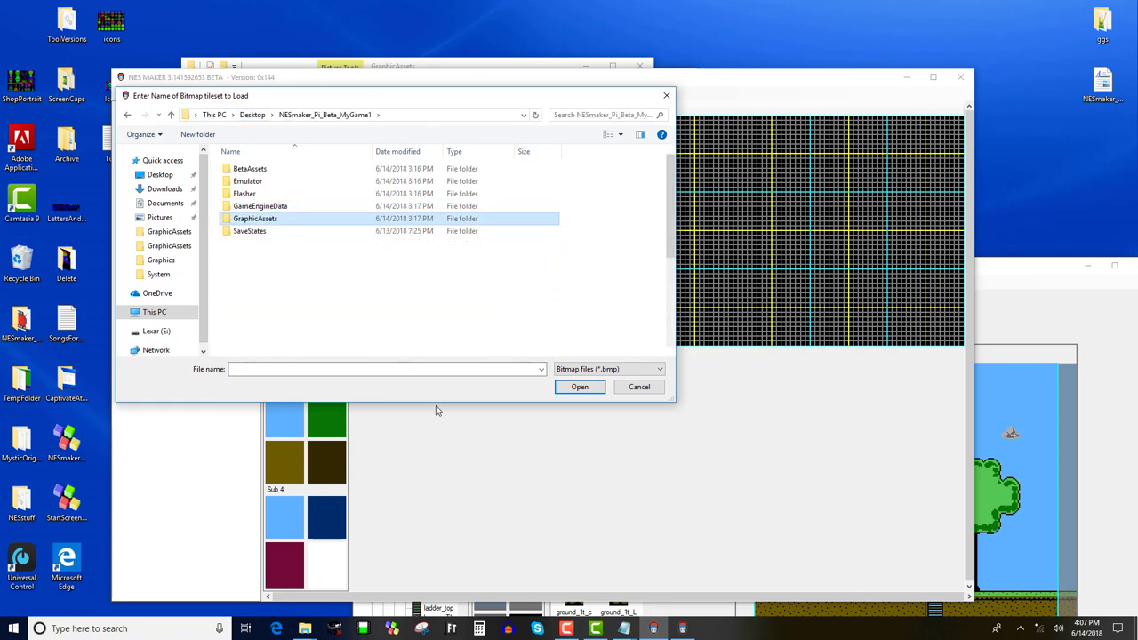
{"action": "key", "text": "Return"}
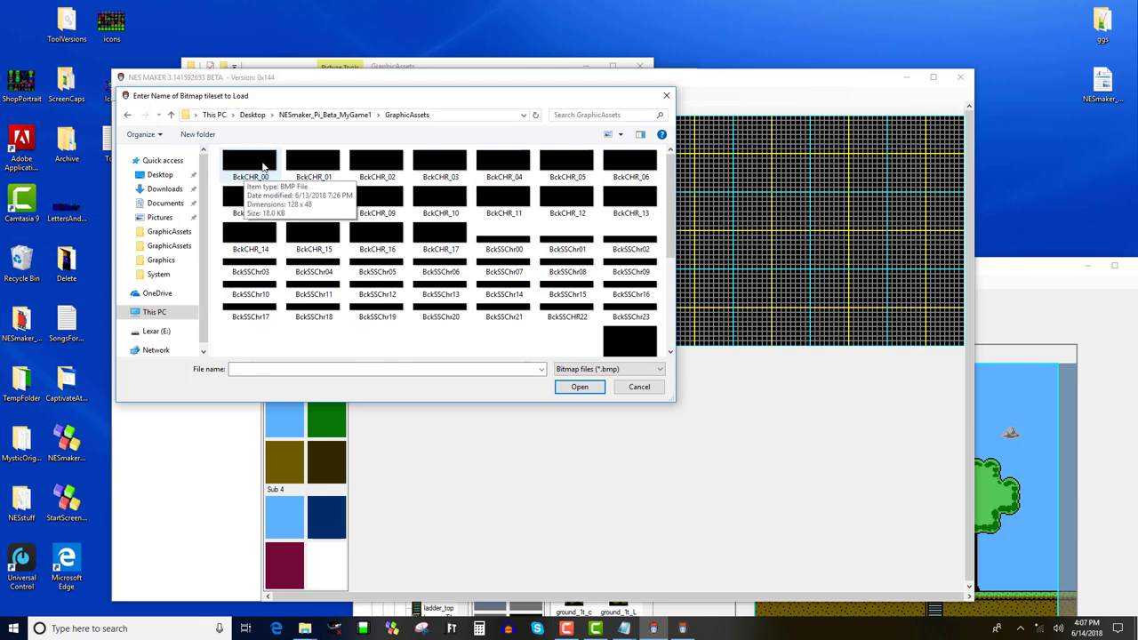
{"action": "double_click", "coordinate": [257, 165]}
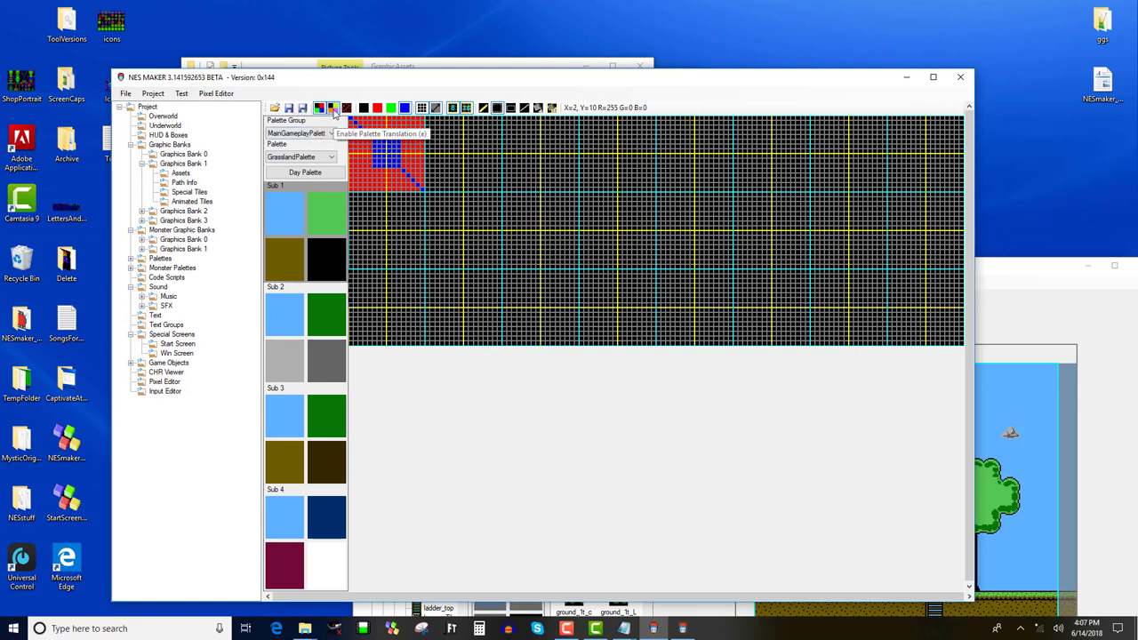
Turn on Palette Translation and fill a new tile block with green using the Rectangle Tool
{"action": "left_click", "coordinate": [332, 107]}
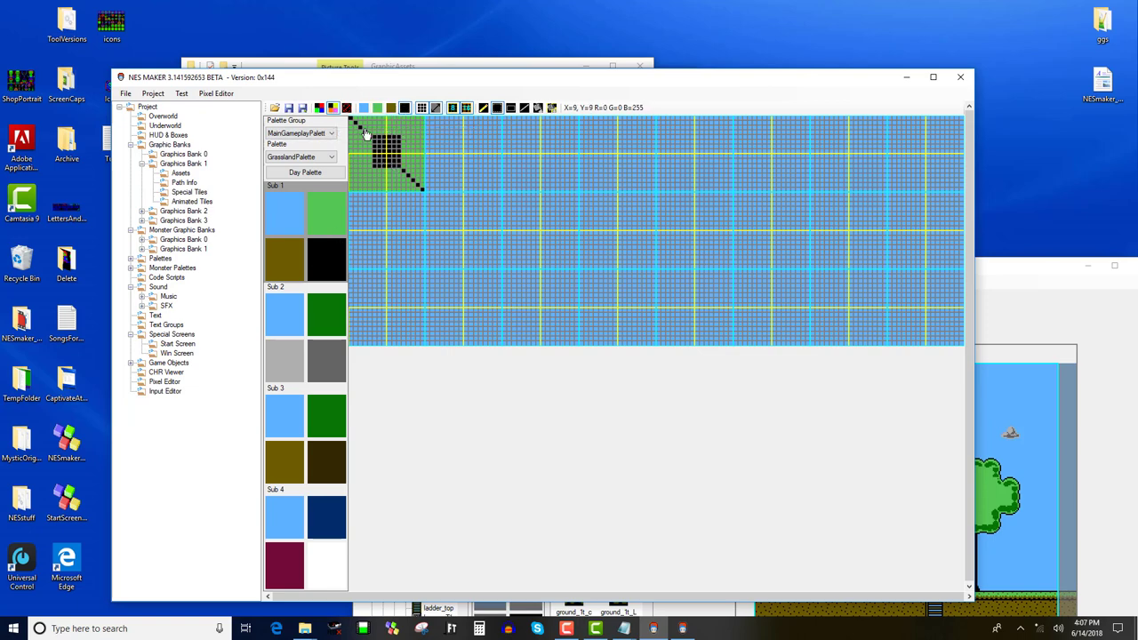
{"action": "left_click", "coordinate": [329, 108]}
{"action": "left_click", "coordinate": [333, 109]}
{"action": "left_click", "coordinate": [510, 108]}
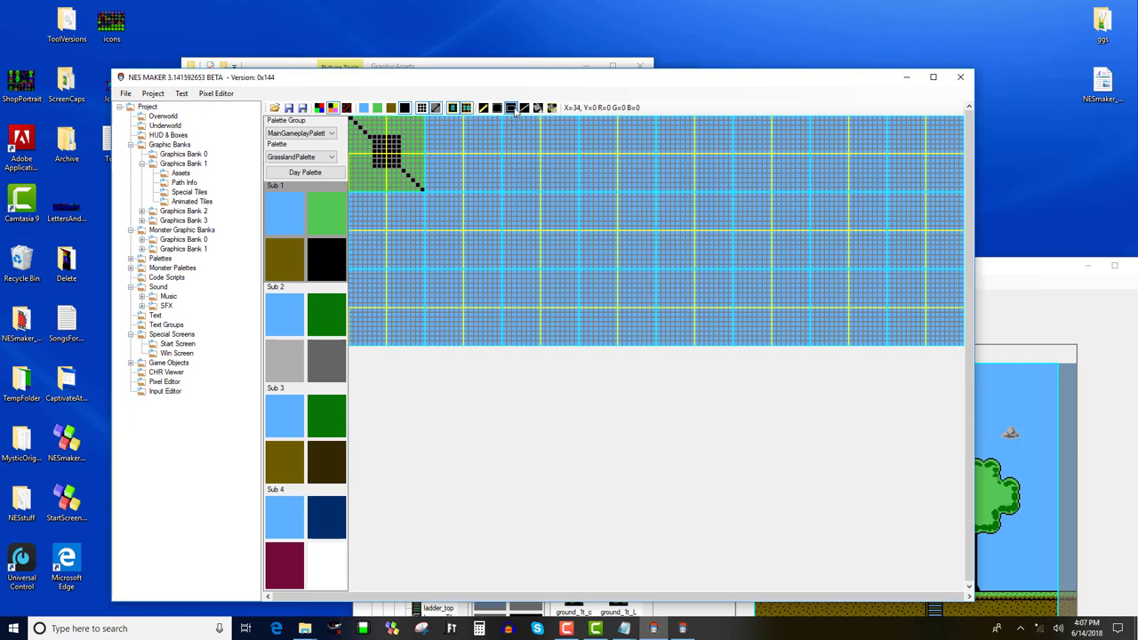
{"action": "mouse_move", "coordinate": [464, 118]}
{"action": "left_mouse_down"}
{"action": "mouse_move", "coordinate": [489, 158]}
{"action": "mouse_move", "coordinate": [538, 153]}
{"action": "left_mouse_up"}
{"action": "left_click", "coordinate": [376, 108]}
{"action": "left_click_drag", "start_coordinate": [467, 125], "coordinate": [540, 158]}
Fill the tile below in olive and draw black vertical stripes across it
{"action": "left_click", "coordinate": [390, 107]}
{"action": "left_click_drag", "start_coordinate": [464, 156], "coordinate": [539, 190]}
{"action": "left_click", "coordinate": [524, 107]}
{"action": "mouse_move", "coordinate": [469, 160]}
{"action": "left_mouse_down"}
{"action": "mouse_move", "coordinate": [476, 187]}
{"action": "mouse_move", "coordinate": [514, 188]}
{"action": "left_mouse_up"}
{"action": "left_click_drag", "start_coordinate": [528, 160], "coordinate": [528, 188]}
Scatter five black pixel dots over the green tile with the Pencil
{"action": "left_click", "coordinate": [483, 107]}
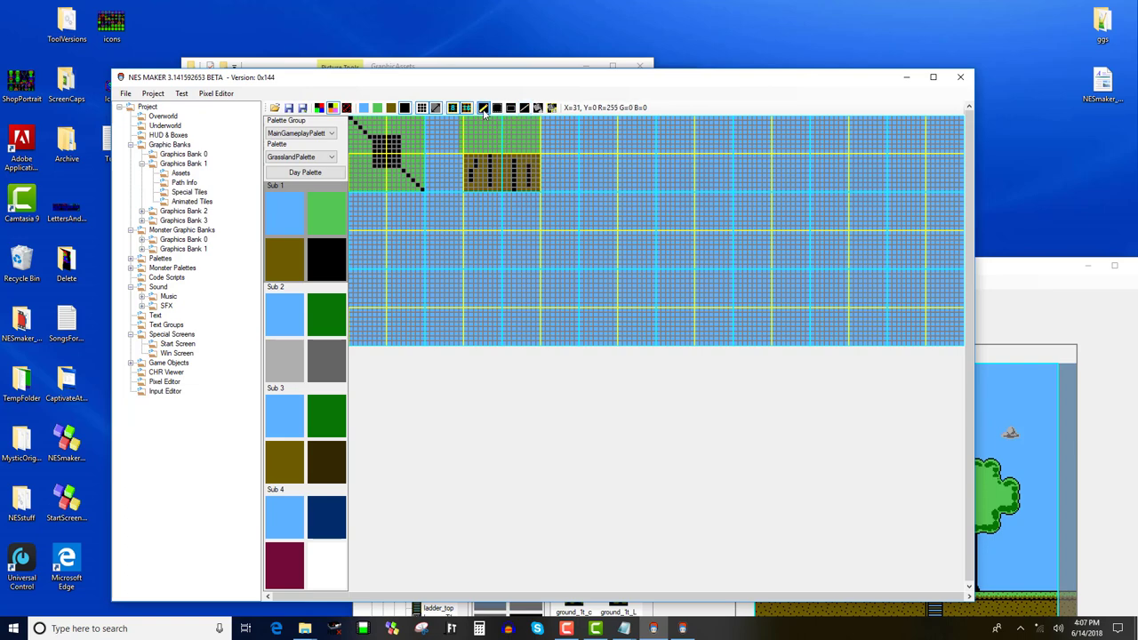
{"action": "left_click", "coordinate": [526, 125]}
{"action": "left_click", "coordinate": [533, 122]}
{"action": "left_click", "coordinate": [527, 137]}
{"action": "left_click", "coordinate": [520, 132]}
{"action": "left_click", "coordinate": [515, 130]}
Switch back to raw colours, save the tiles into BckCHR_00.bmp, reload it, and check its thumbnail
{"action": "left_click", "coordinate": [319, 109]}
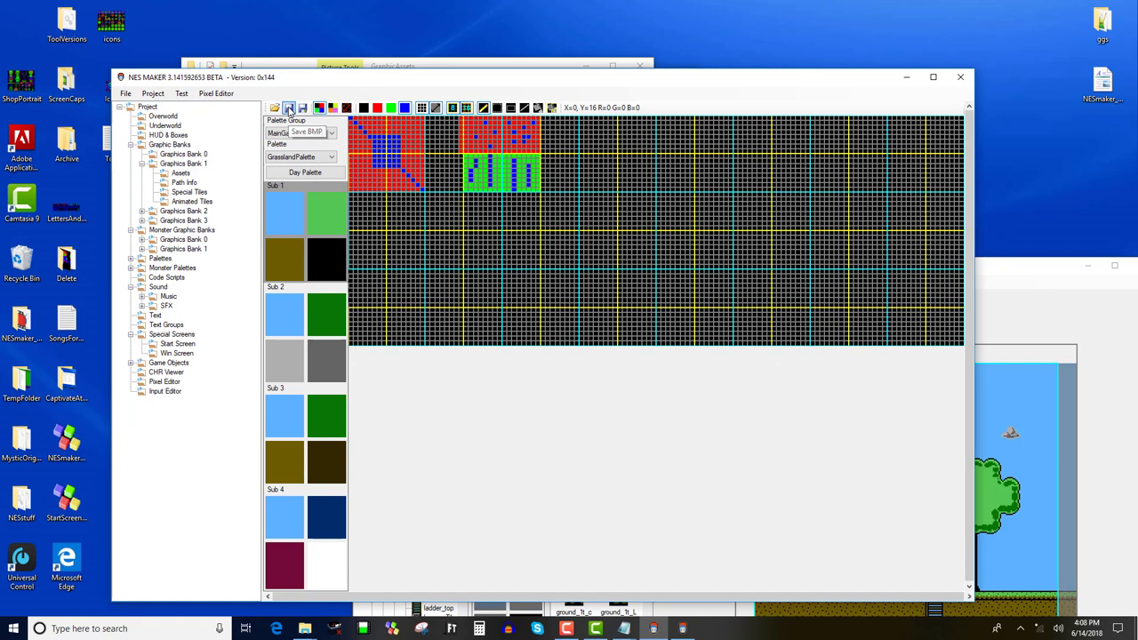
{"action": "left_click", "coordinate": [289, 108]}
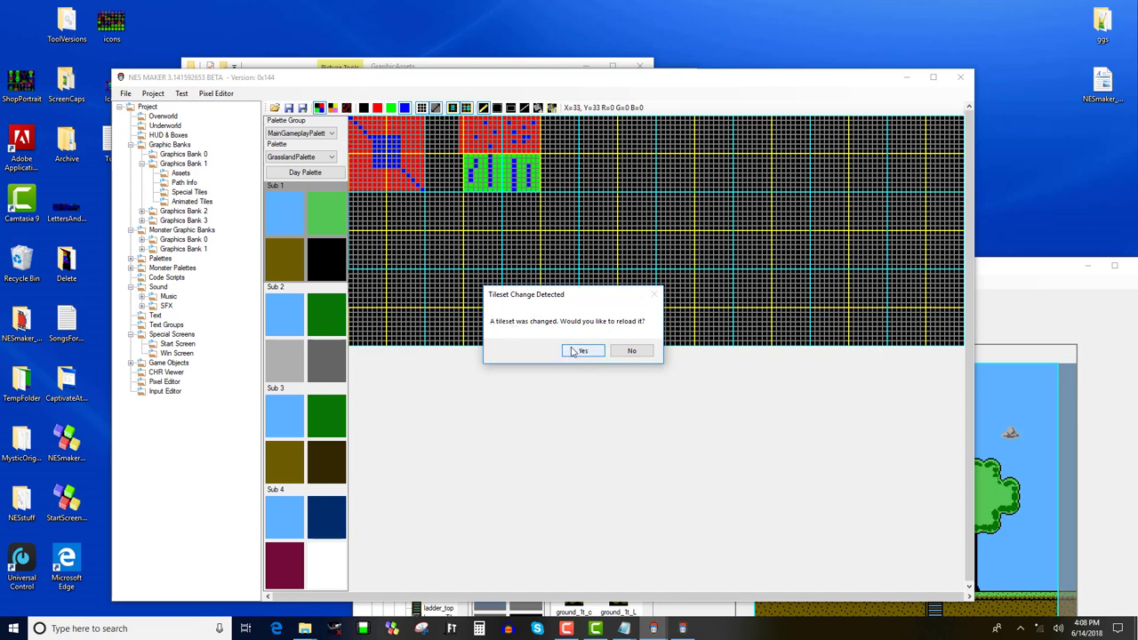
{"action": "left_click", "coordinate": [583, 351]}
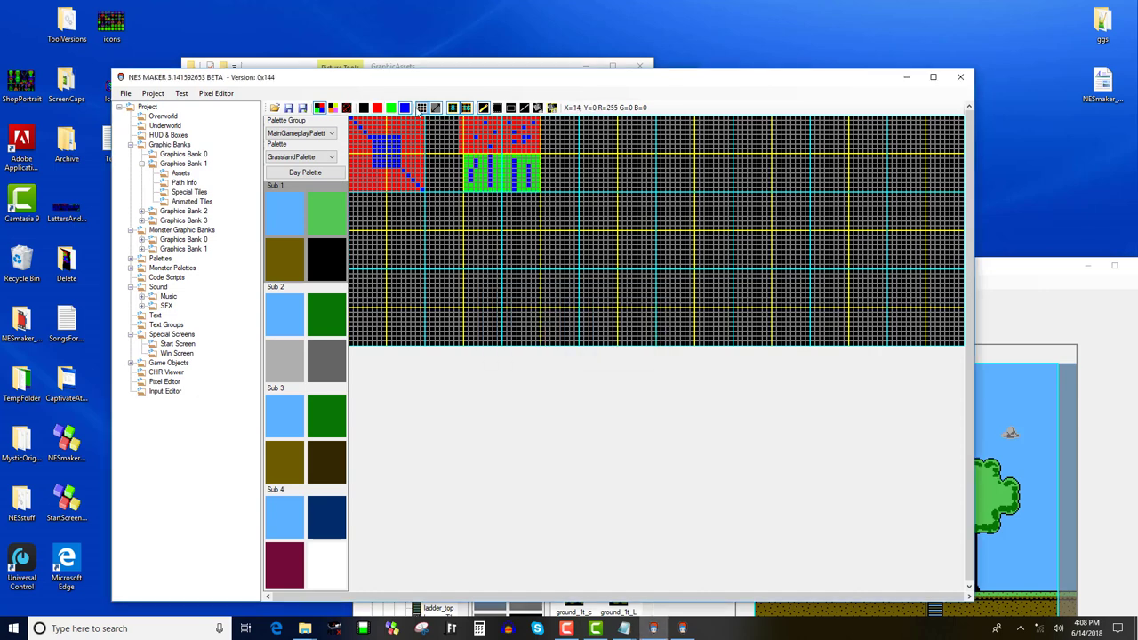
{"action": "left_click", "coordinate": [464, 69]}
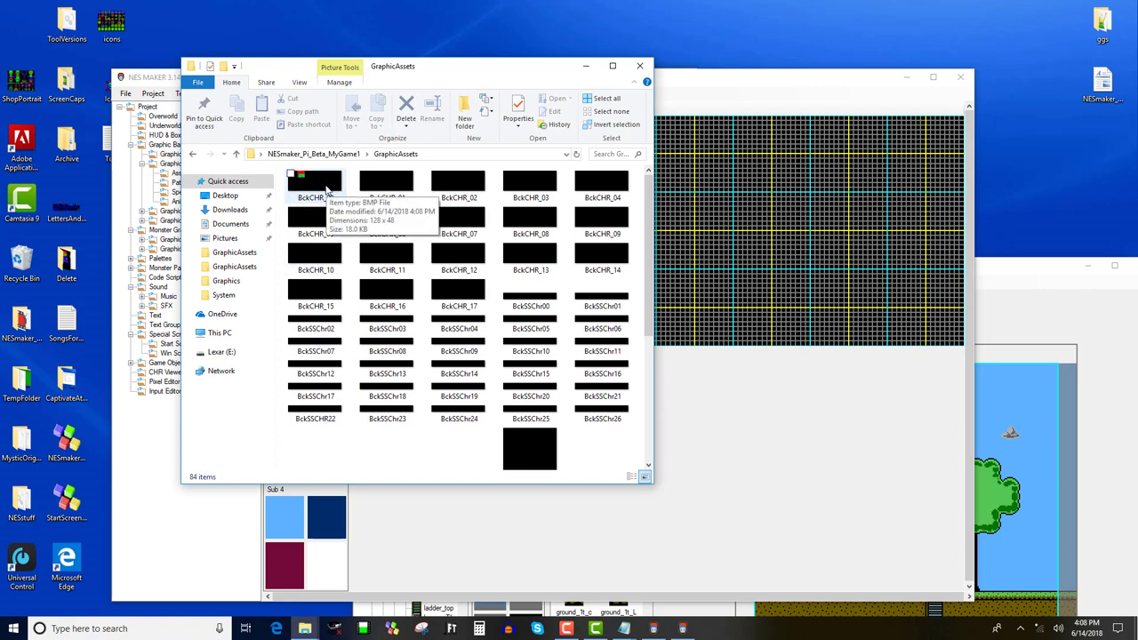
{"action": "key", "text": "alt+Tab"}
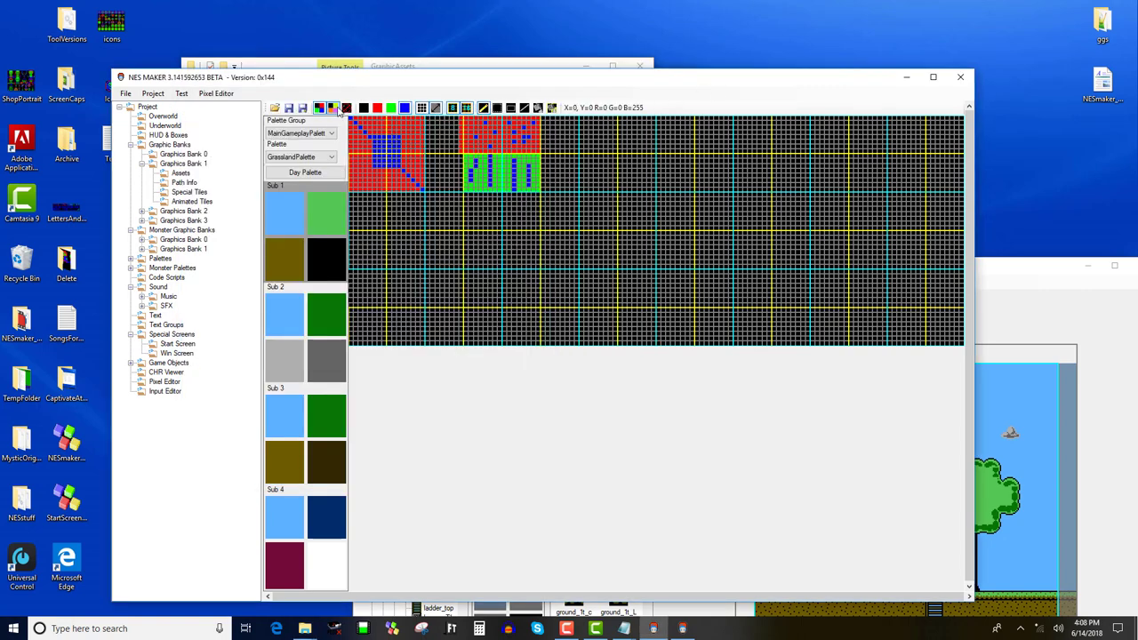
Save the tiles over BckCHR_01.bmp, replacing and reloading it, then check its GraphicAssets thumbnail
{"action": "left_click", "coordinate": [336, 108]}
{"action": "left_click", "coordinate": [302, 107]}
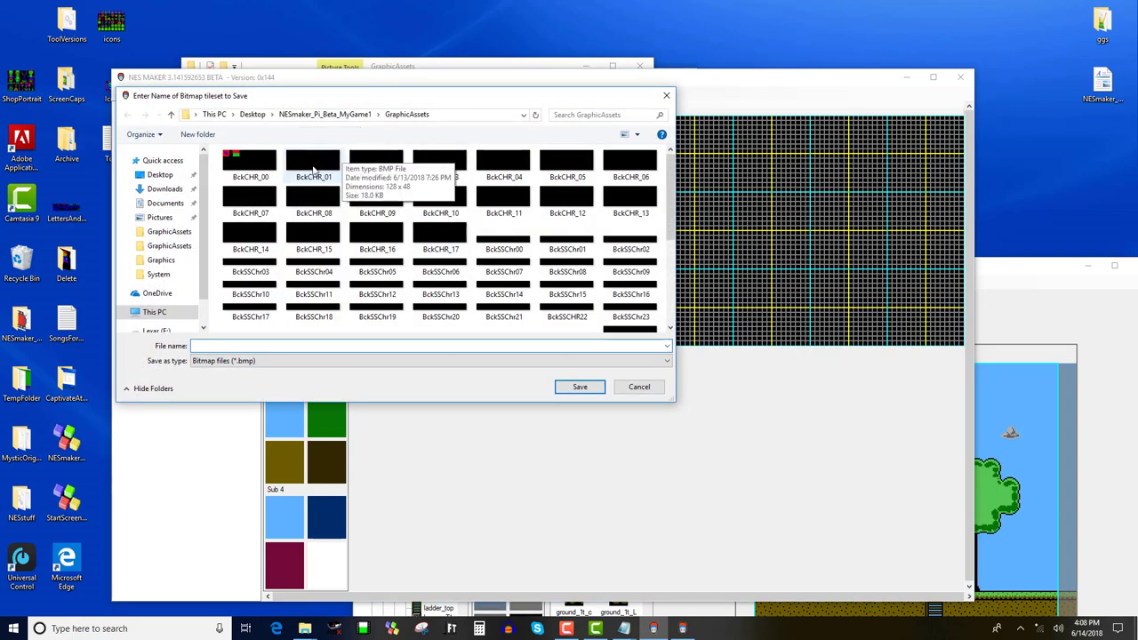
{"action": "left_click", "coordinate": [313, 160]}
{"action": "left_click", "coordinate": [580, 386]}
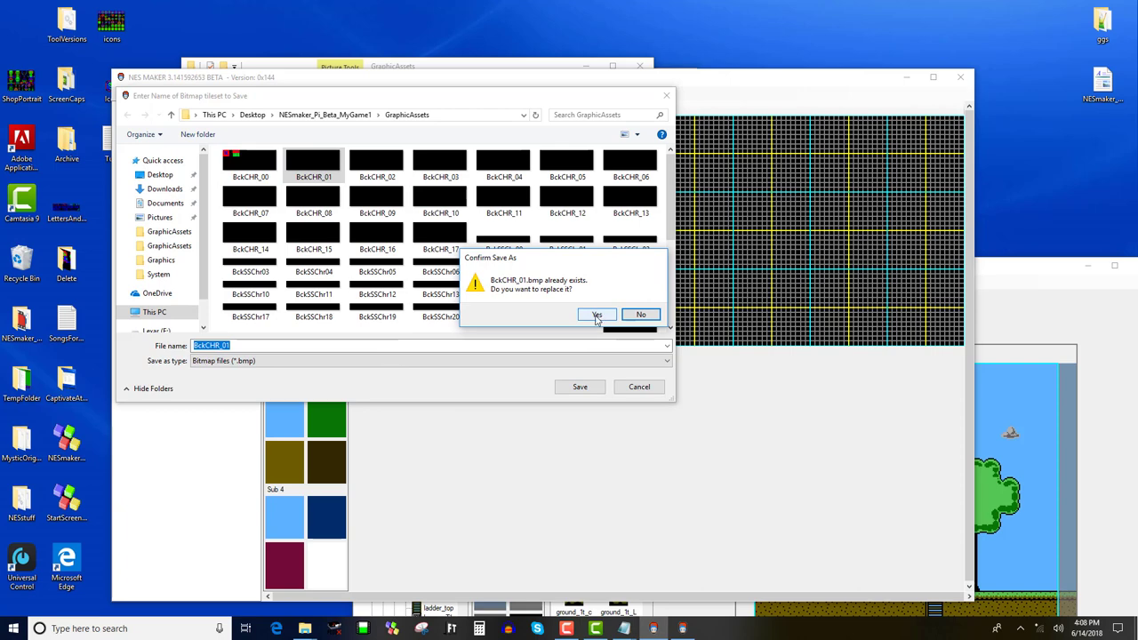
{"action": "left_click", "coordinate": [598, 315]}
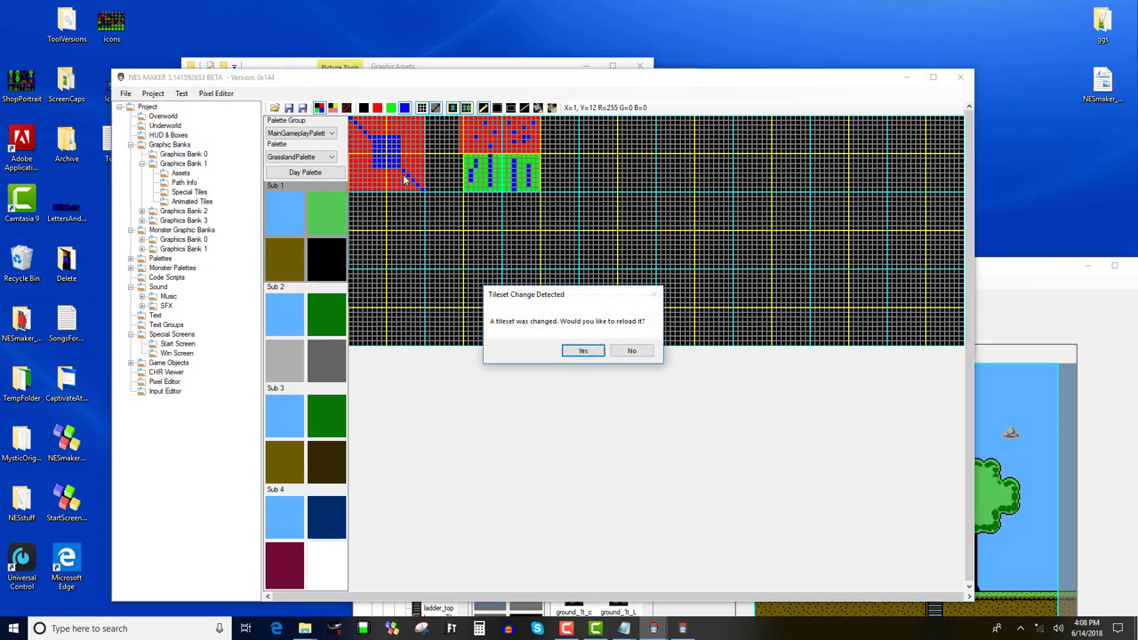
{"action": "left_click", "coordinate": [583, 352]}
{"action": "left_click", "coordinate": [303, 71]}
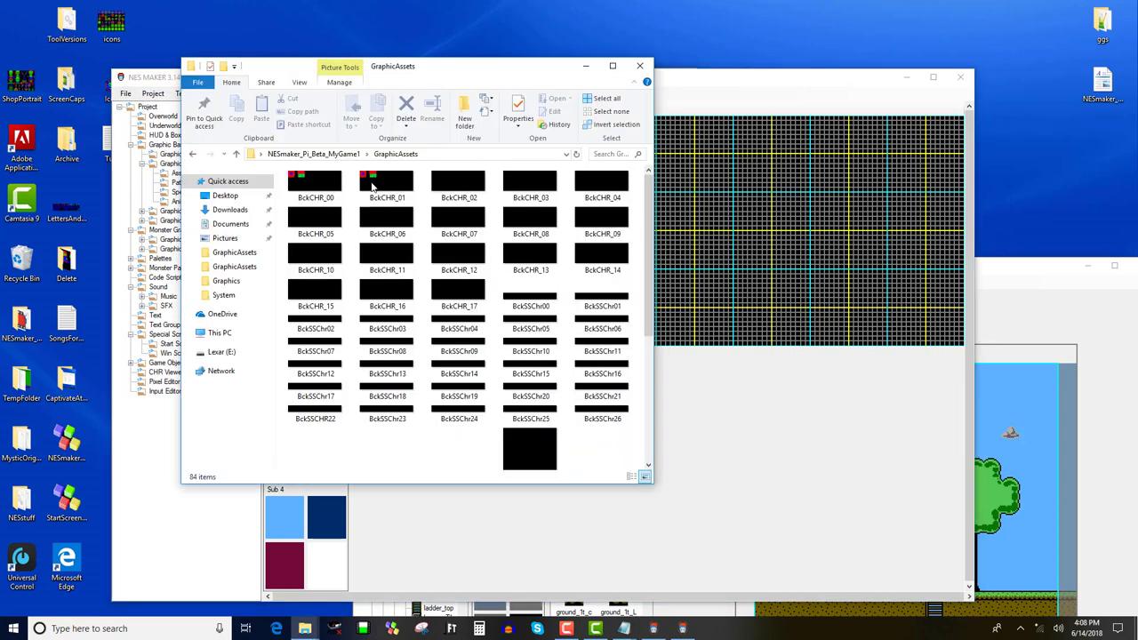
{"action": "left_click", "coordinate": [720, 101]}
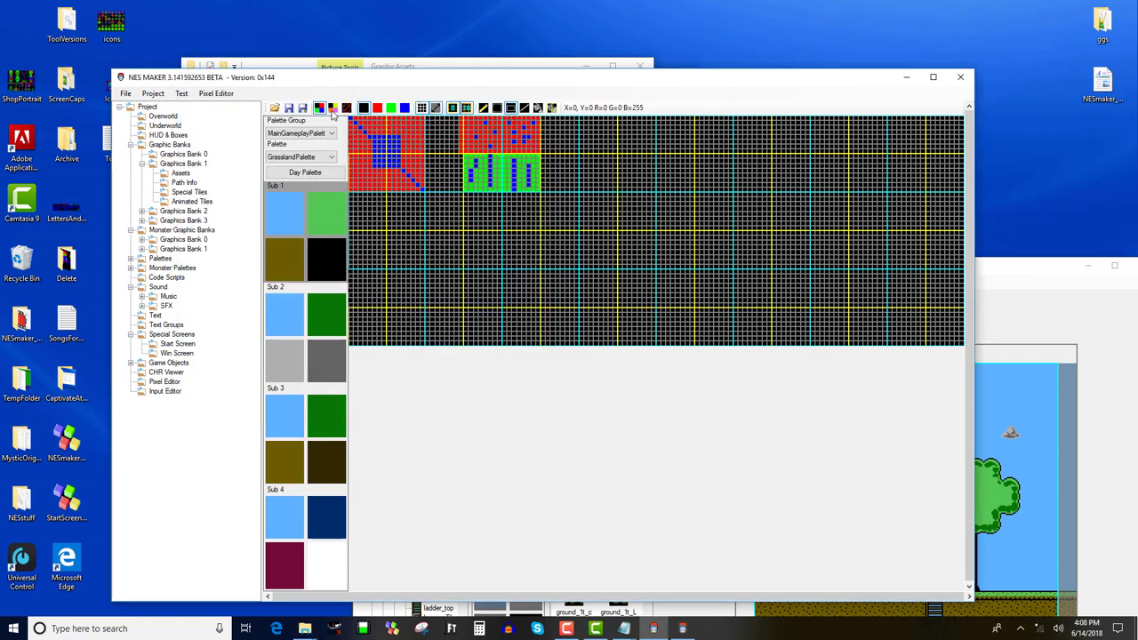
Clear all tiles to black, save the blank tileset over BckCHR_01.bmp and reload, cancelling the extra save prompt
{"action": "left_click_drag", "start_coordinate": [351, 122], "coordinate": [960, 347]}
{"action": "key", "text": "Delete"}
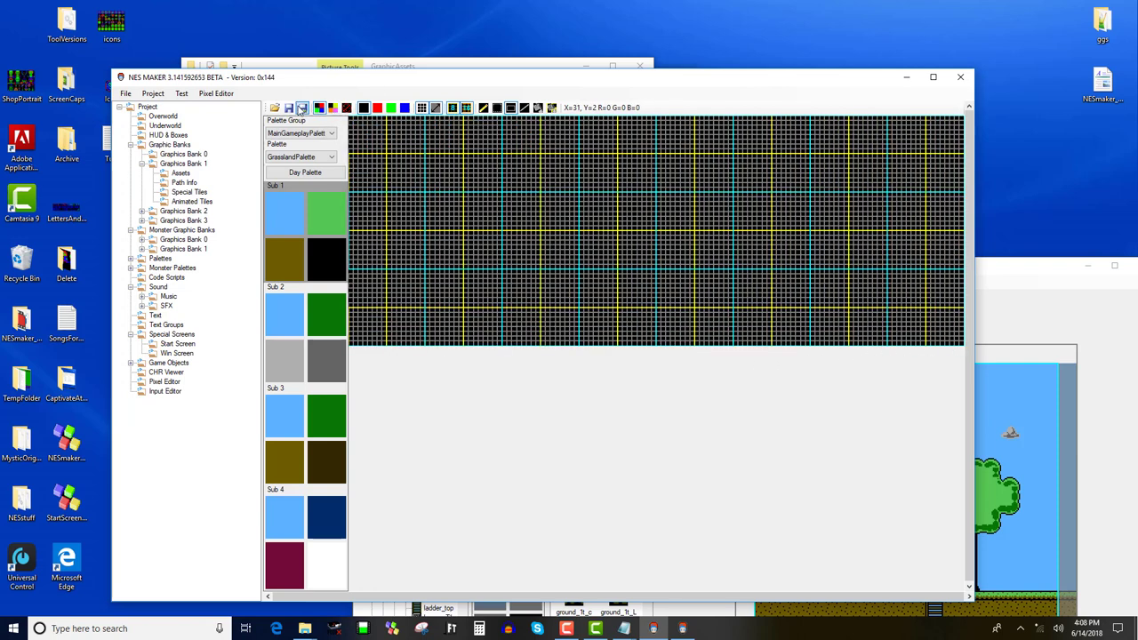
{"action": "left_click", "coordinate": [302, 108]}
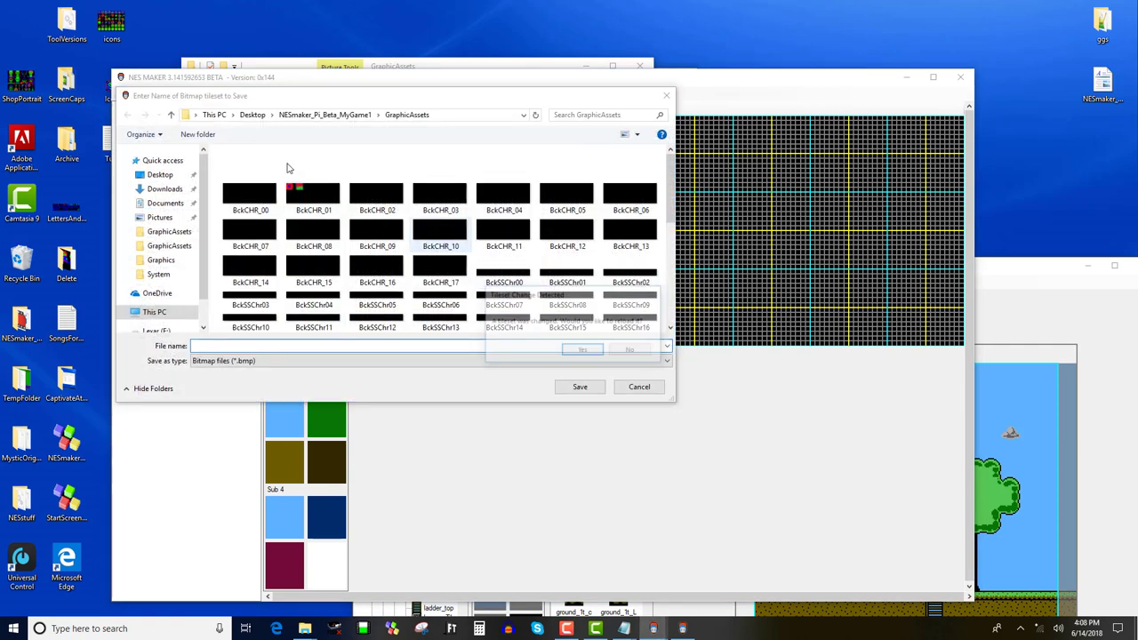
{"action": "double_click", "coordinate": [313, 194]}
{"action": "left_click", "coordinate": [596, 316]}
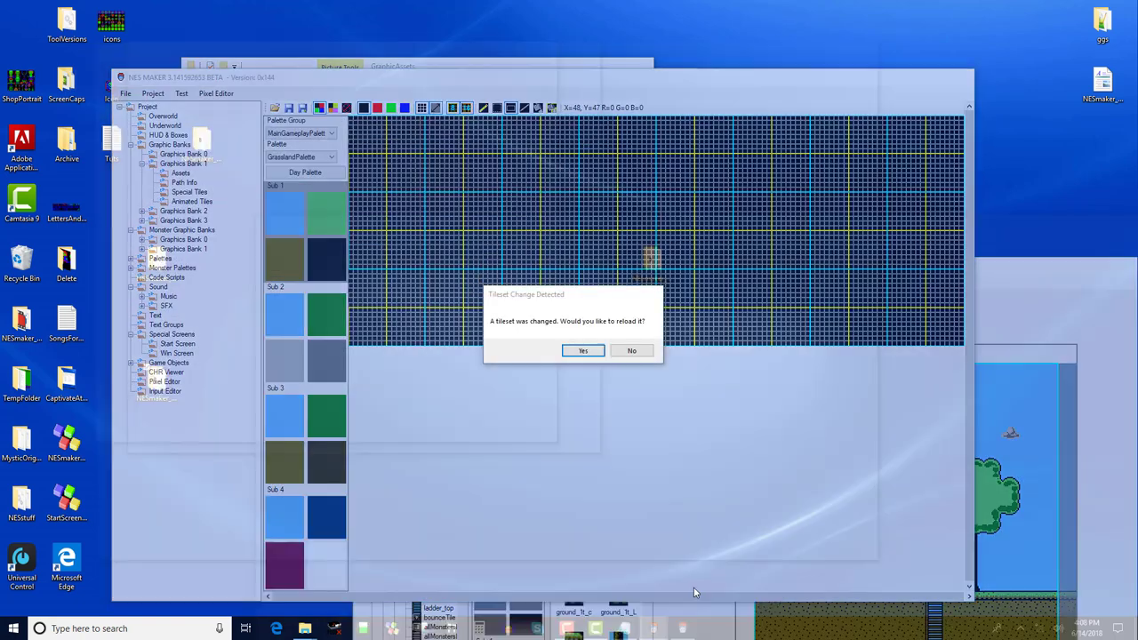
{"action": "left_click", "coordinate": [694, 578]}
{"action": "left_click", "coordinate": [584, 352]}
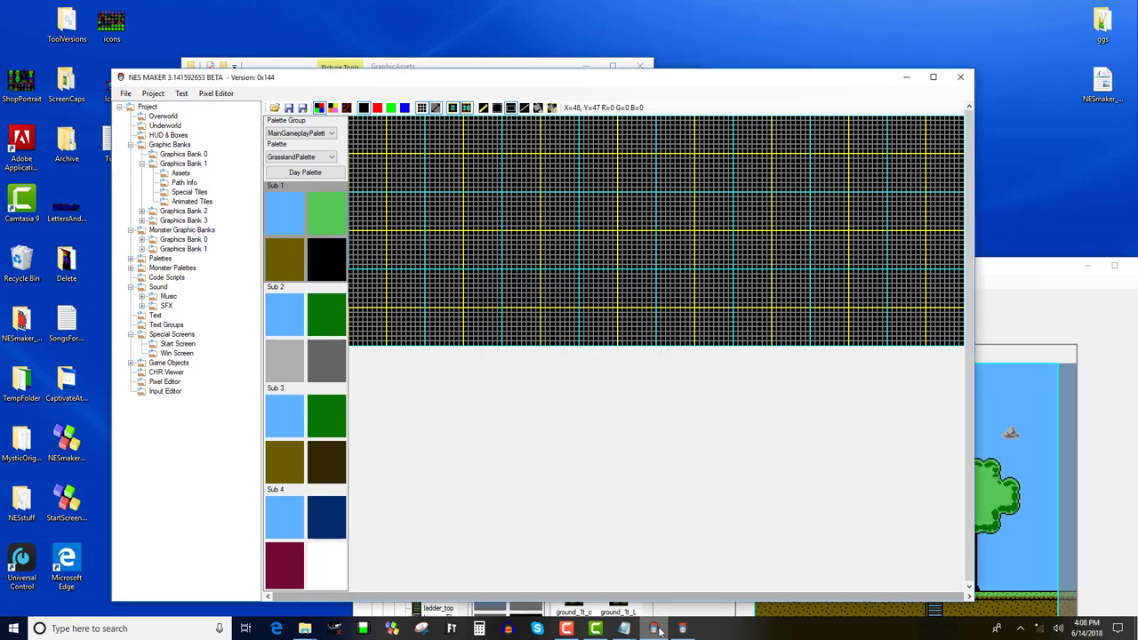
{"action": "left_click", "coordinate": [302, 108]}
{"action": "left_click", "coordinate": [639, 386]}
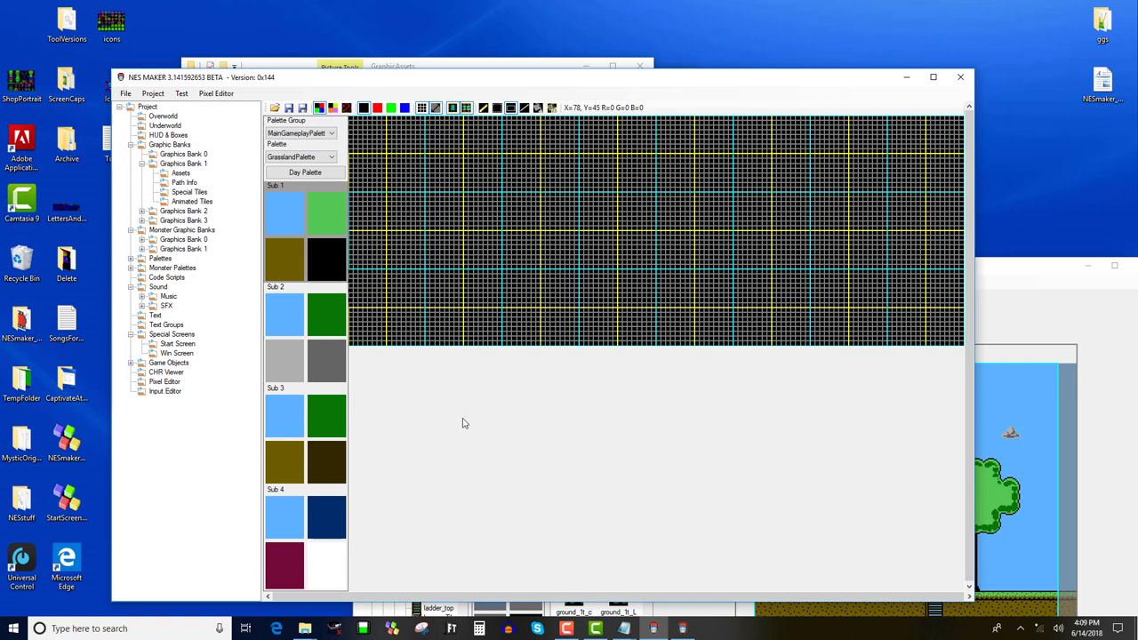
Switch the palette to GrasslandPalette_2, then back to GrasslandPalette
{"action": "left_click", "coordinate": [311, 158]}
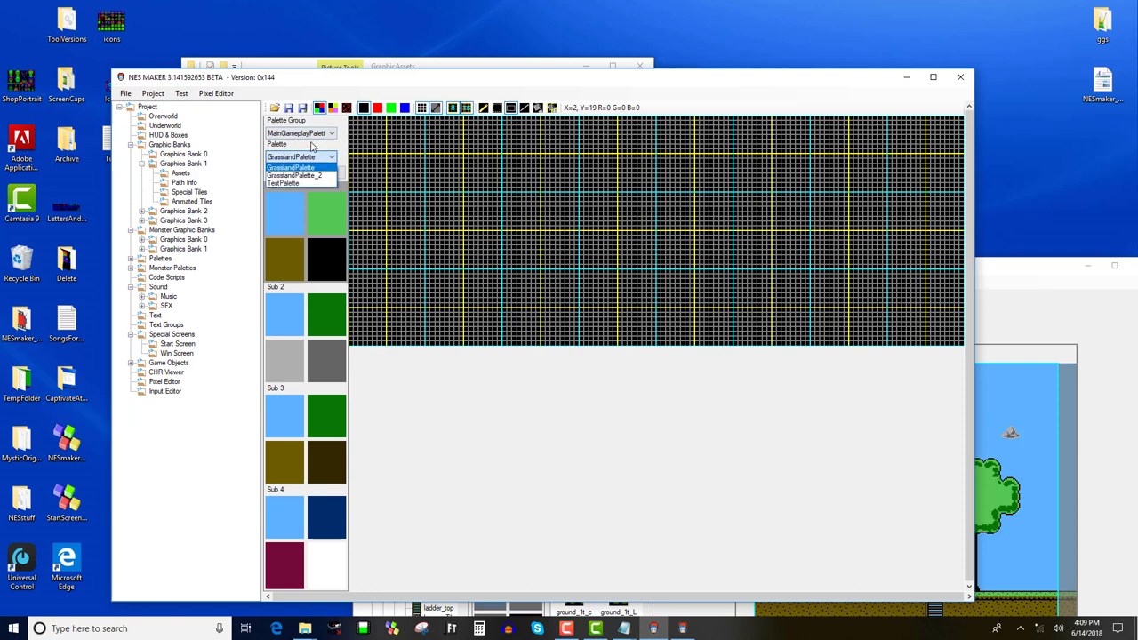
{"action": "left_click", "coordinate": [315, 176]}
{"action": "left_click", "coordinate": [328, 133]}
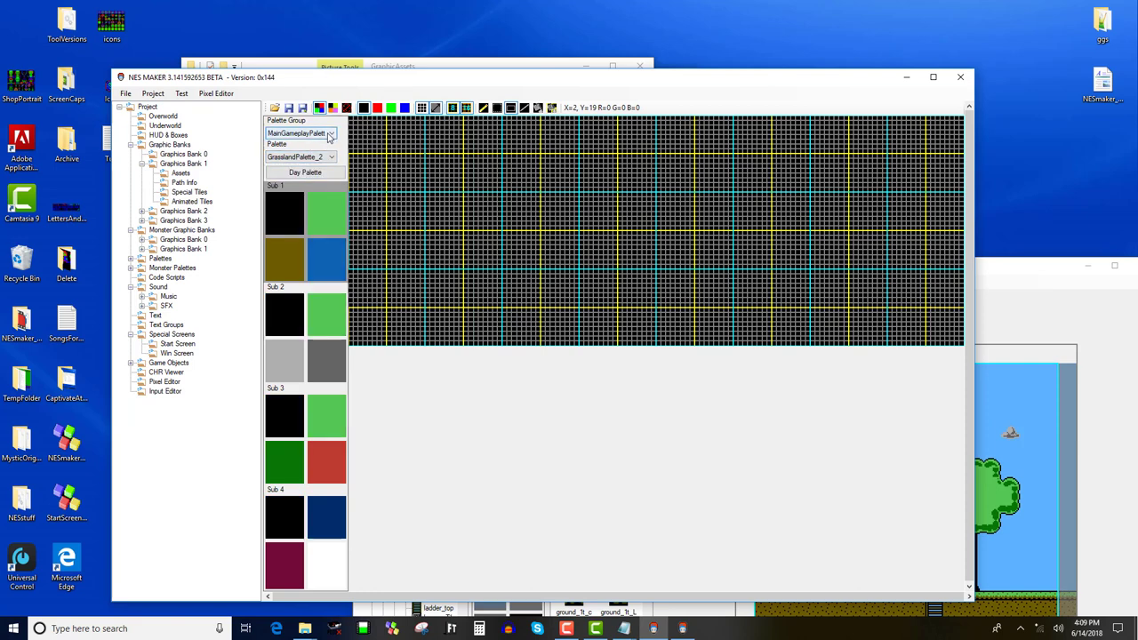
{"action": "left_click", "coordinate": [324, 158]}
{"action": "left_click", "coordinate": [328, 133]}
{"action": "left_click", "coordinate": [303, 144]}
{"action": "left_click", "coordinate": [327, 158]}
{"action": "left_click", "coordinate": [320, 166]}
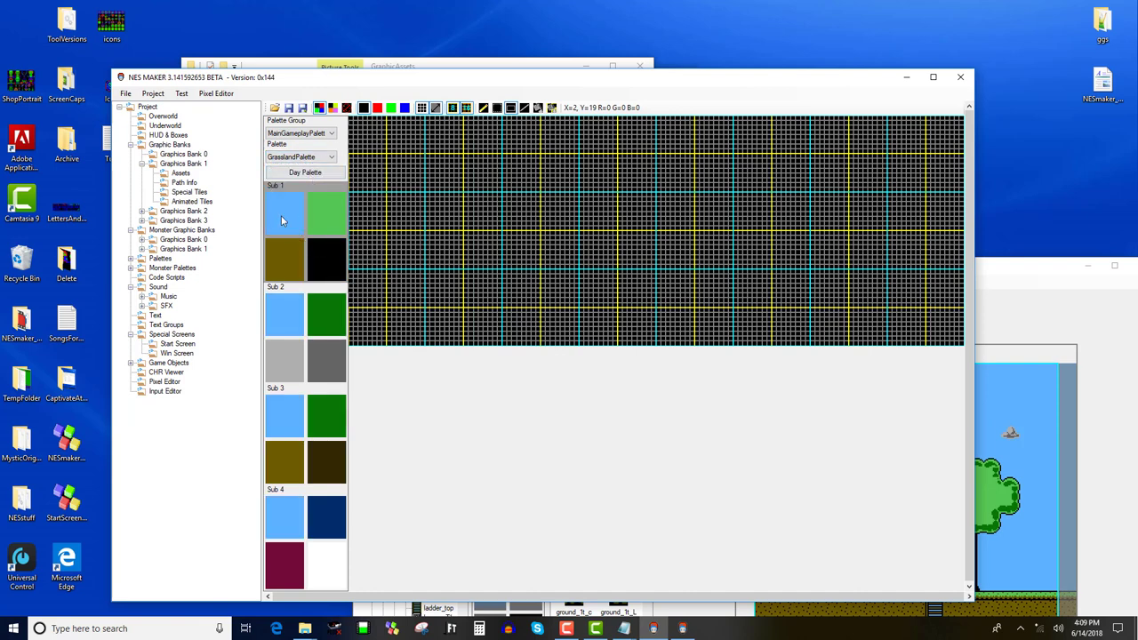
Move the second NES Maker window aside and minimize it
{"action": "left_click", "coordinate": [1012, 269]}
{"action": "left_click_drag", "start_coordinate": [981, 269], "coordinate": [801, 59]}
{"action": "left_click", "coordinate": [907, 58]}
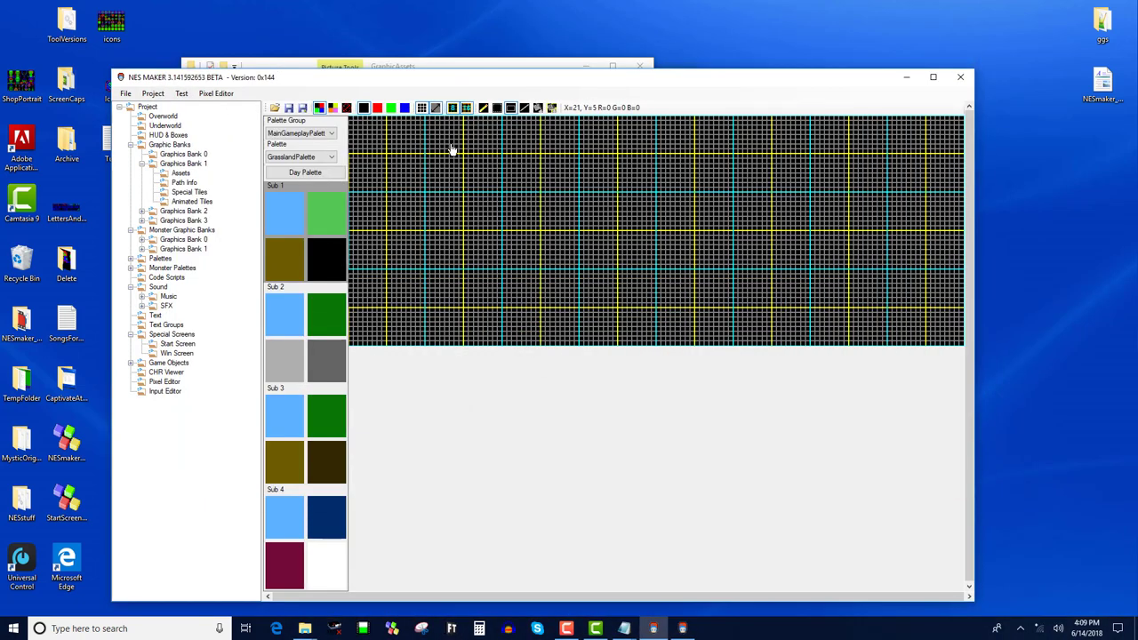